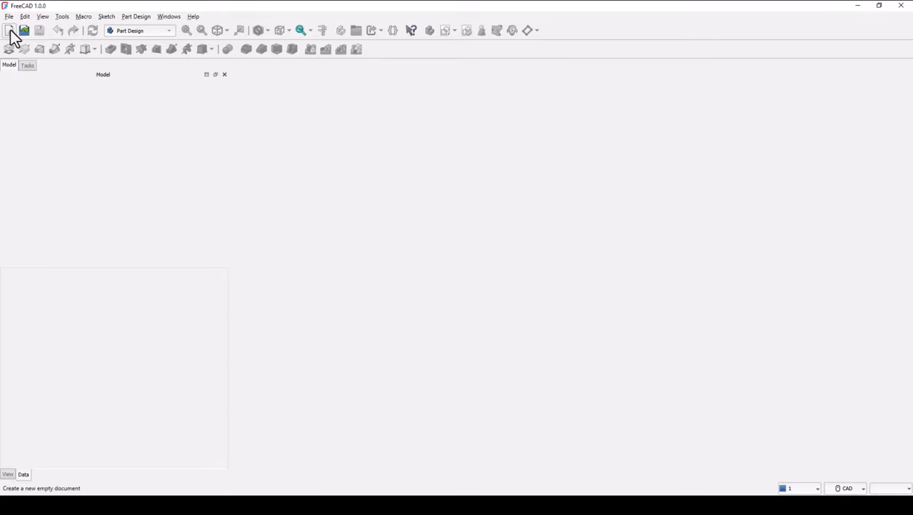
- Create a new empty document
left_click(9, 31)
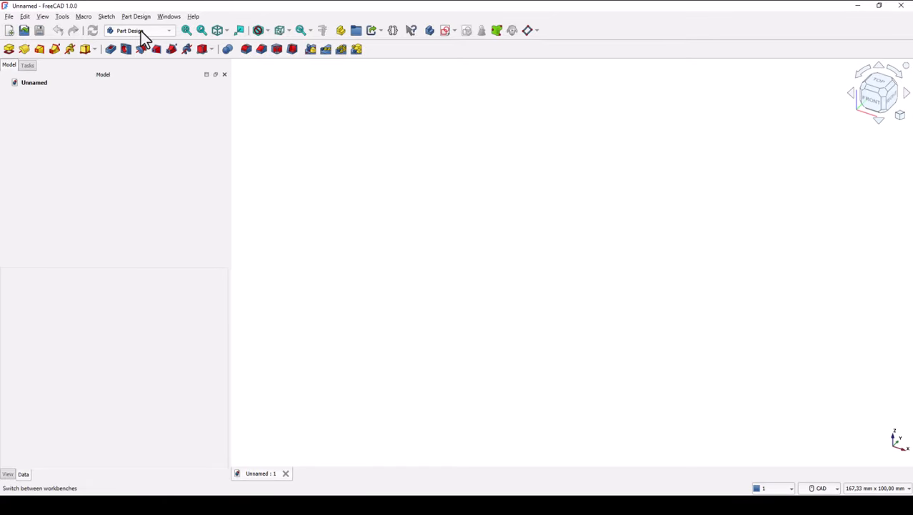
left_click(823, 488)
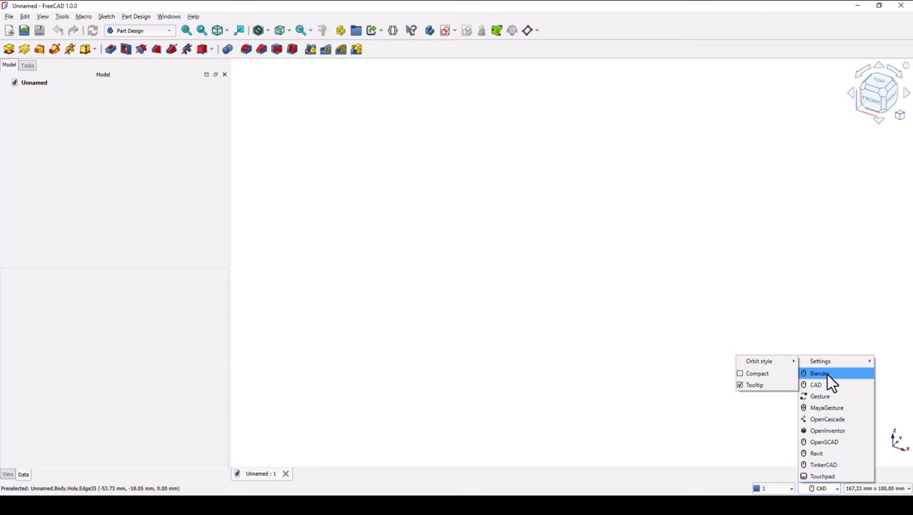
left_click(665, 267)
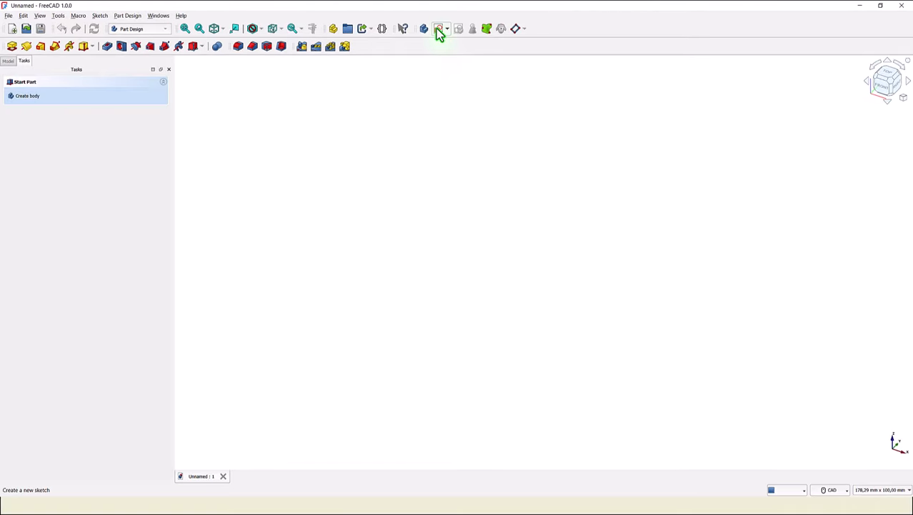
- Create a new sketch attached to the XZ plane
left_click(437, 30)
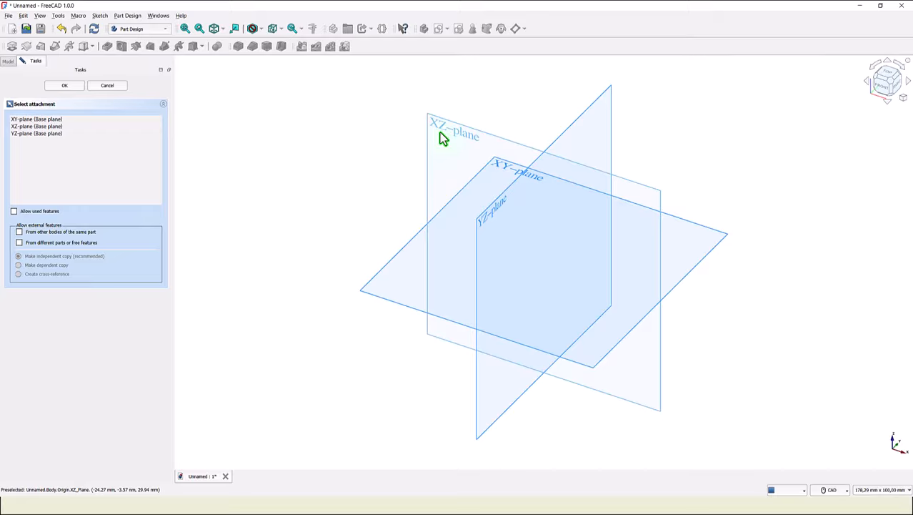
left_click(441, 137)
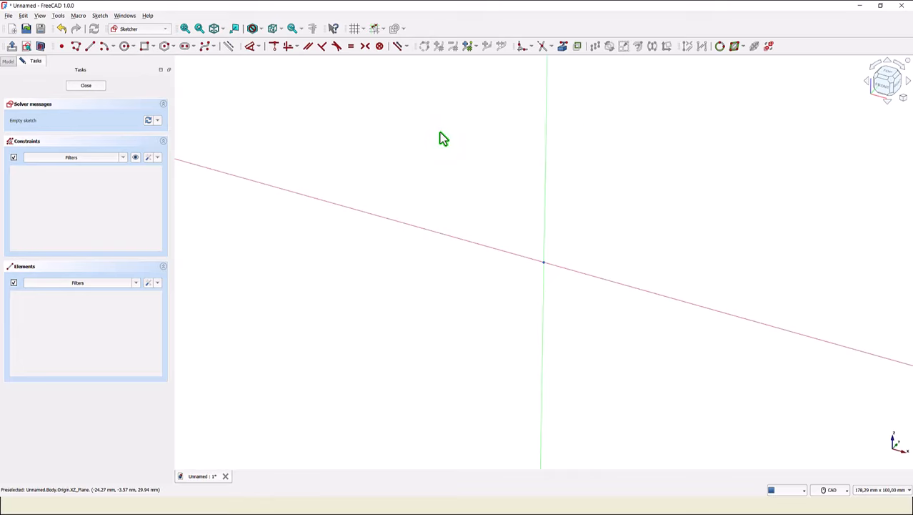
- Draw a horizontal line about 188 mm long ending at the sketch origin
left_click(90, 46)
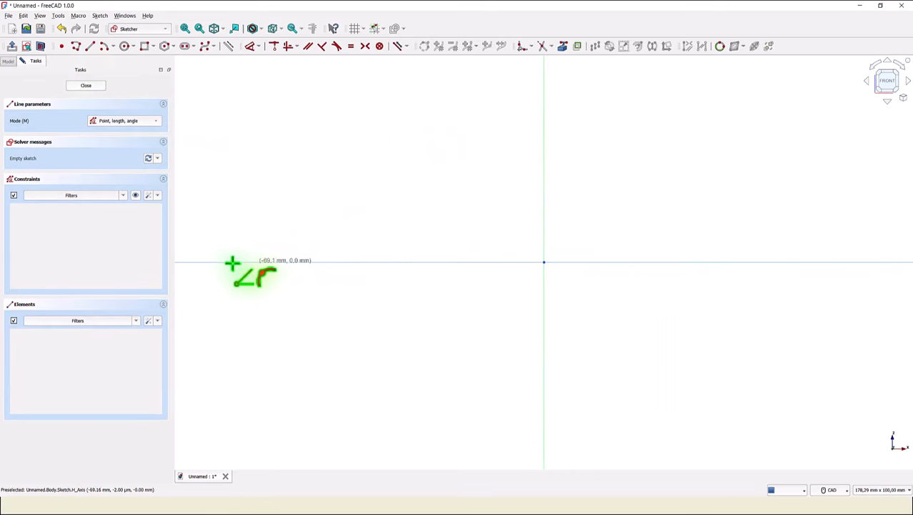
scroll(226, 262, "down", 2)
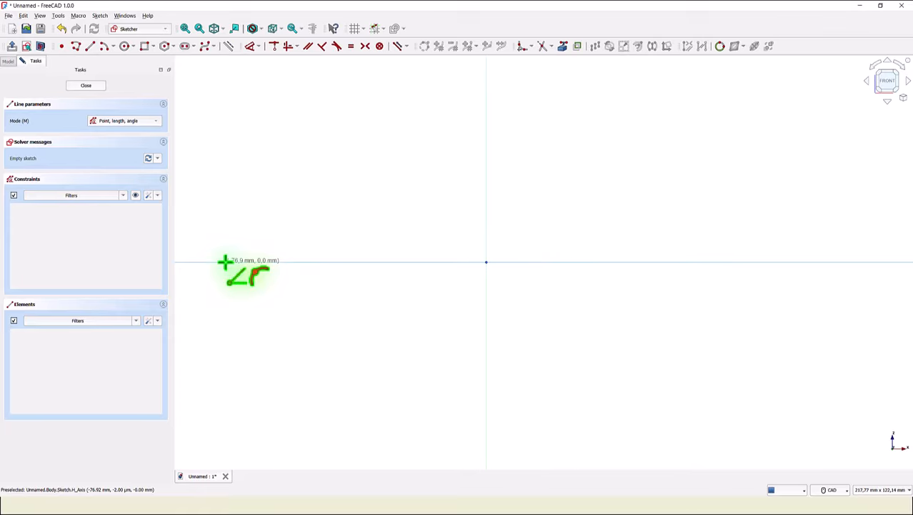
middle_click_drag(225, 262, 426, 258)
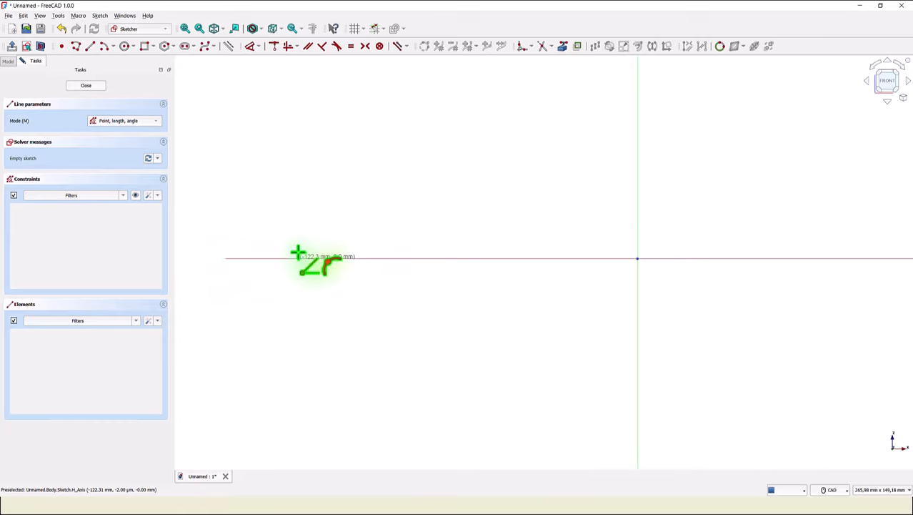
scroll(290, 268, "down", 1)
left_click(291, 268)
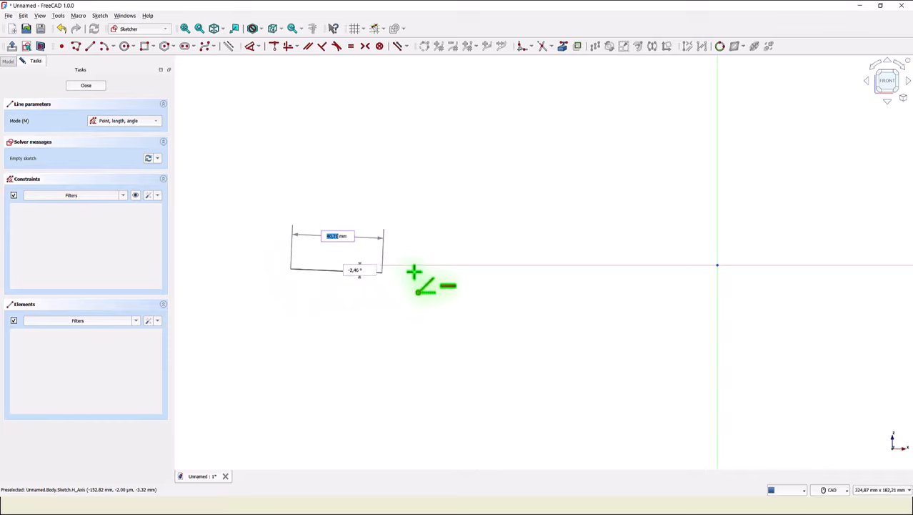
left_click(716, 265)
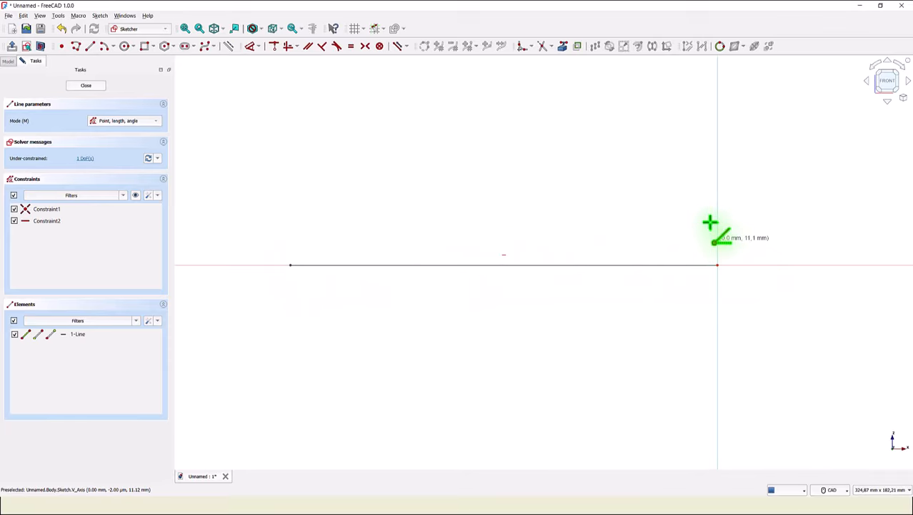
- Draw a vertical line 200 mm long upward from the origin
left_click(718, 264)
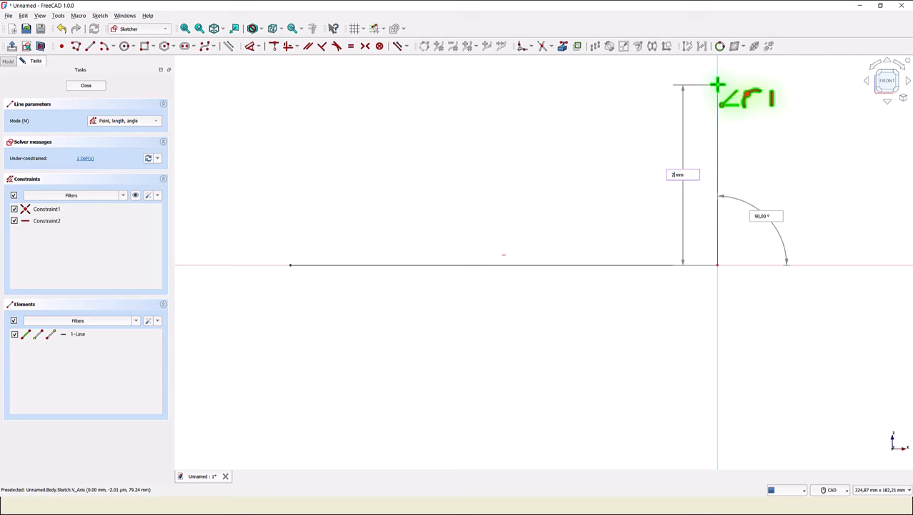
key("Return")
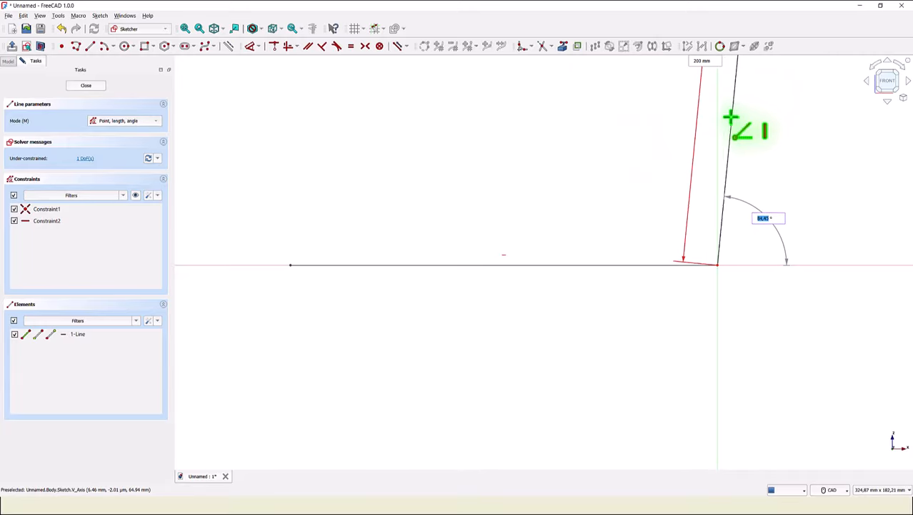
left_click(721, 116)
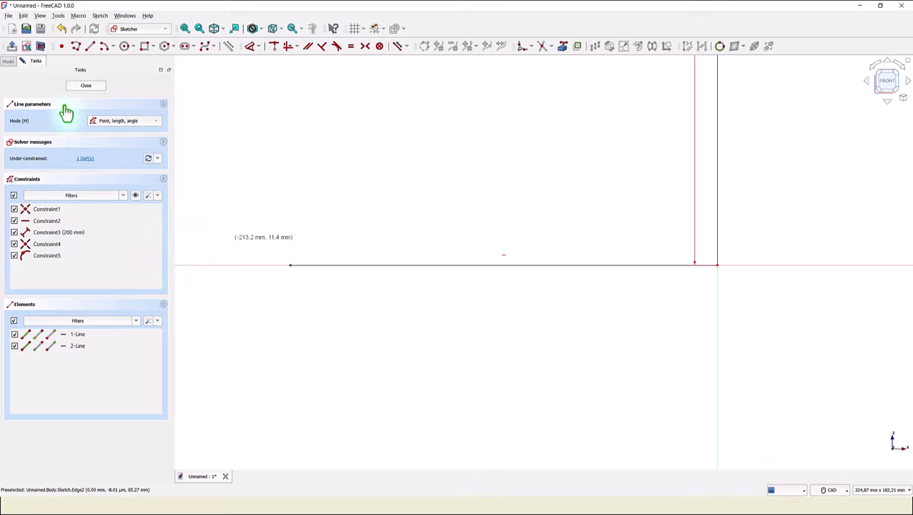
- Constrain the horizontal line's length to 205+95 mm
left_click(185, 29)
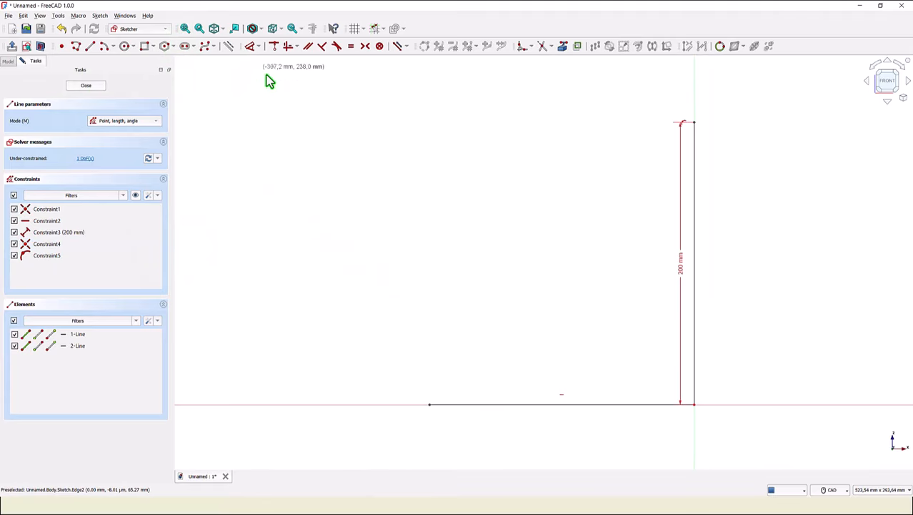
left_click(250, 47)
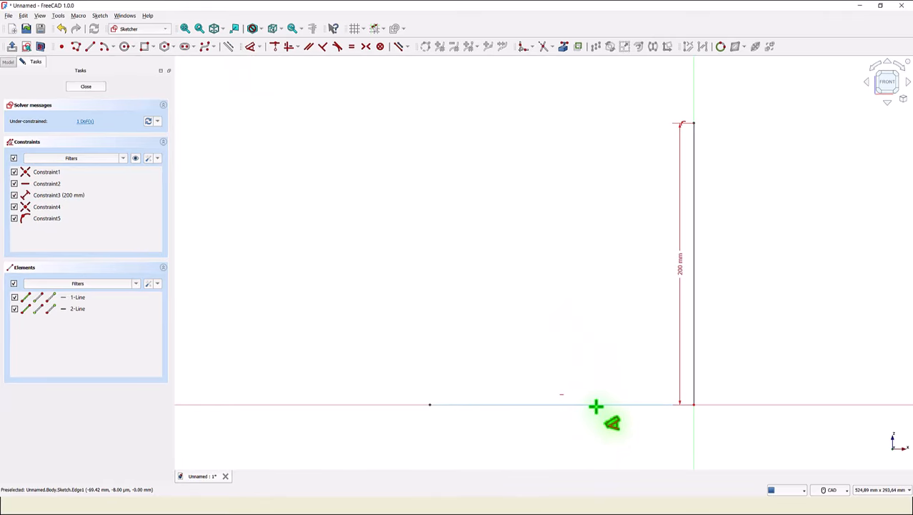
left_click(428, 406)
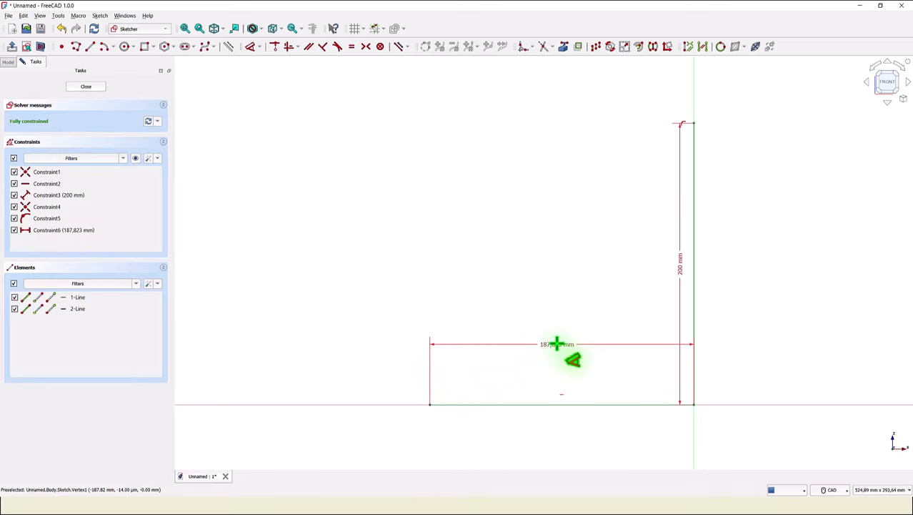
left_click(557, 348)
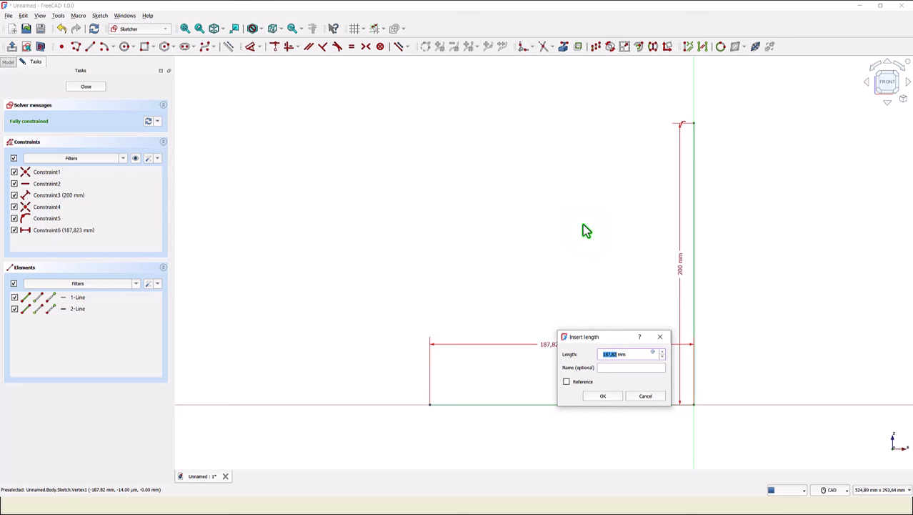
type("205+95")
key("Return")
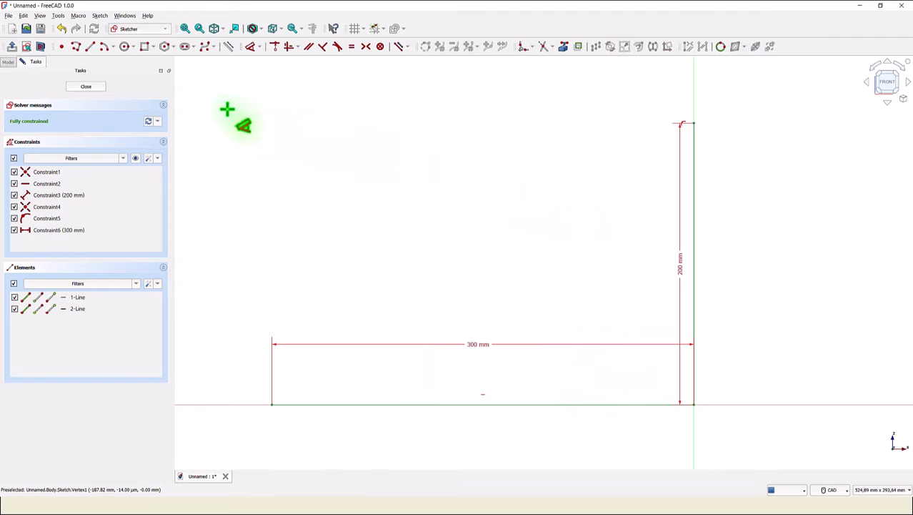
- Fillet the corner between the two lines at the origin and constrain the fillet radius to 75 mm
left_click(523, 50)
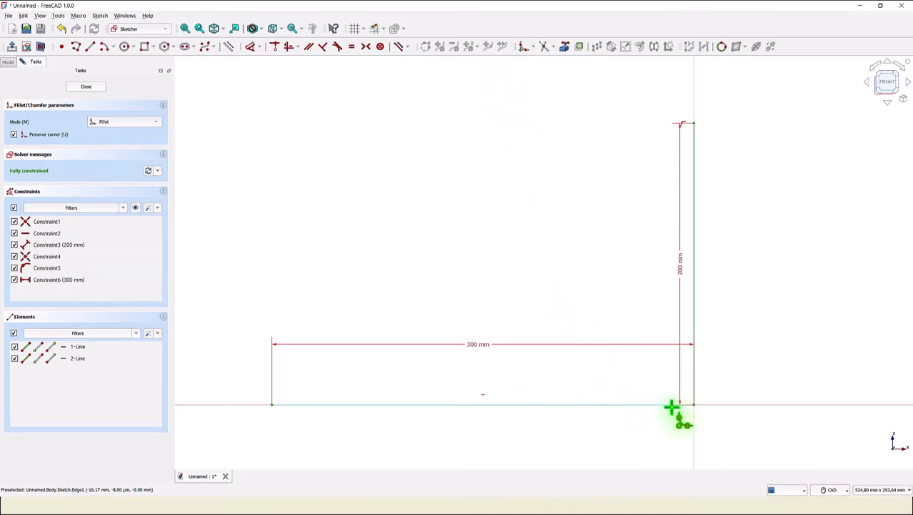
left_click(693, 383)
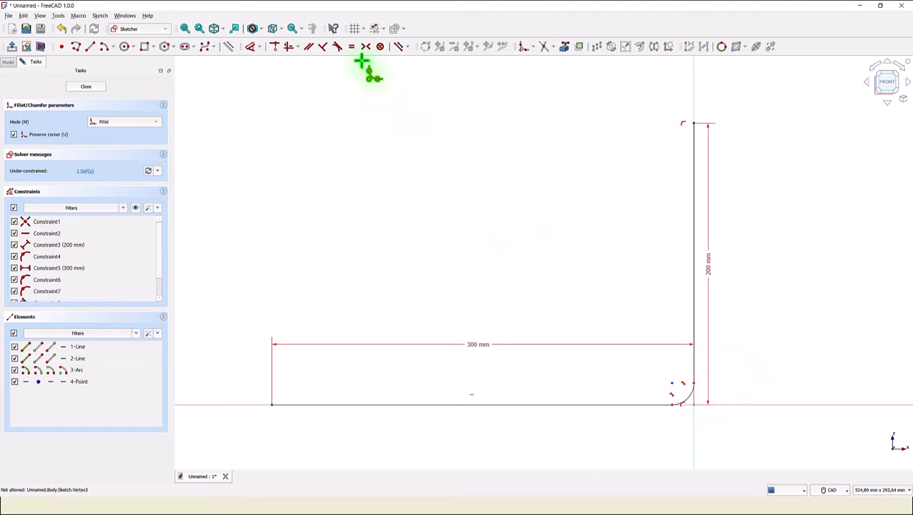
left_click(254, 50)
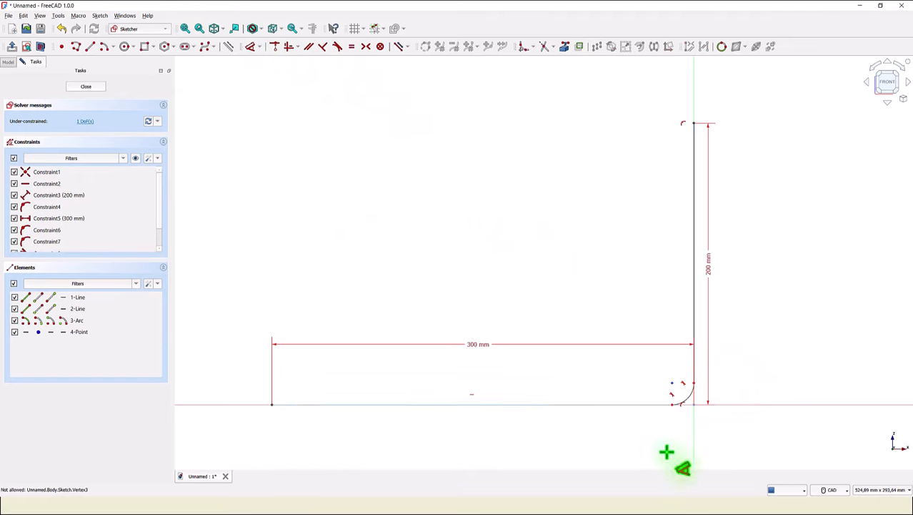
left_click(687, 398)
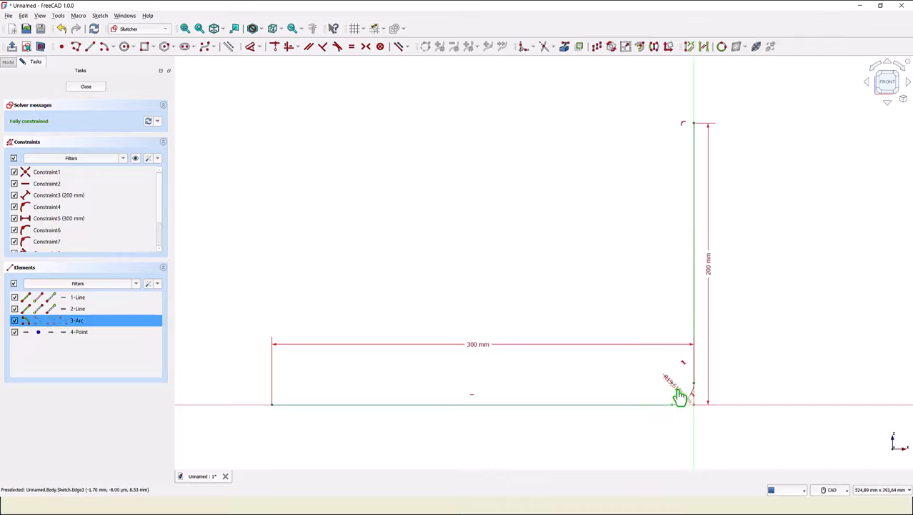
left_click(680, 393)
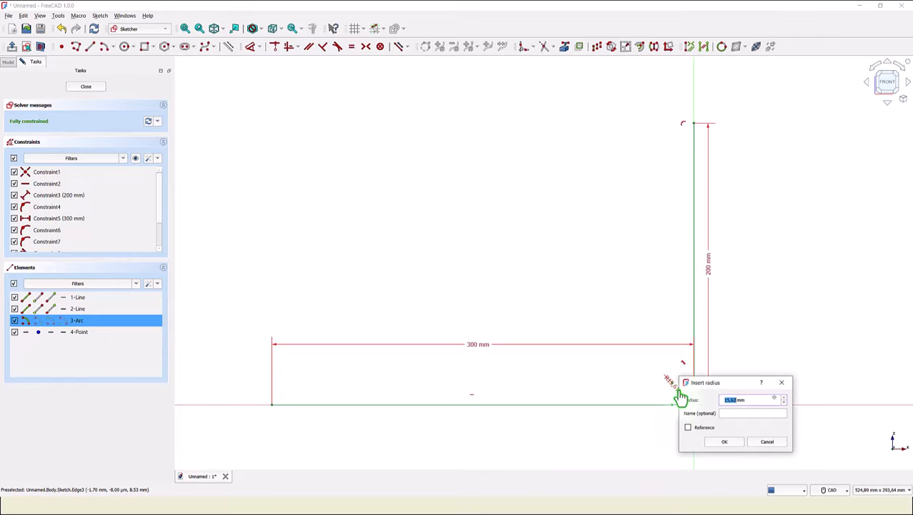
key("Return")
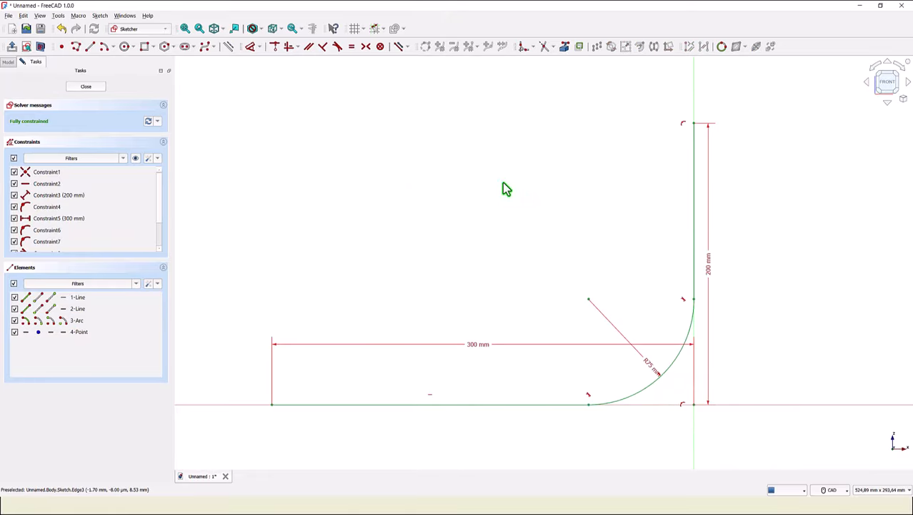
- Close the sketch
left_click(86, 88)
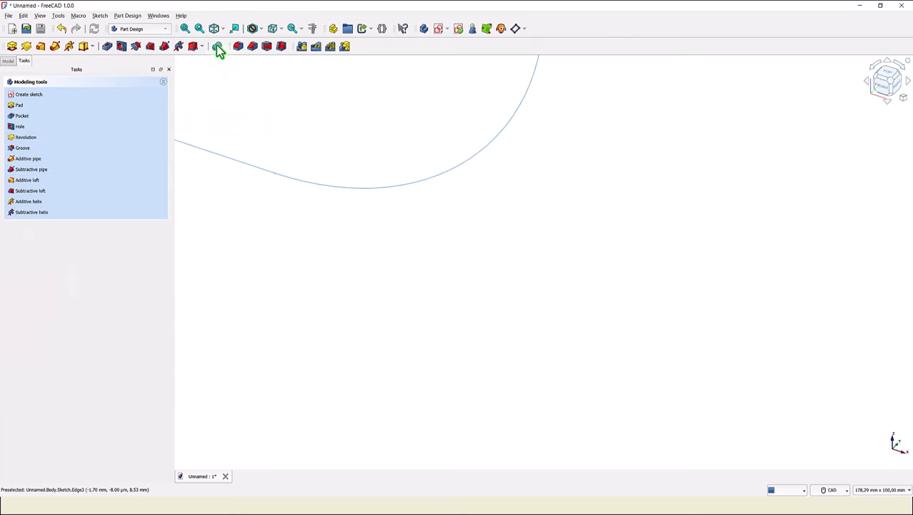
left_click(186, 30)
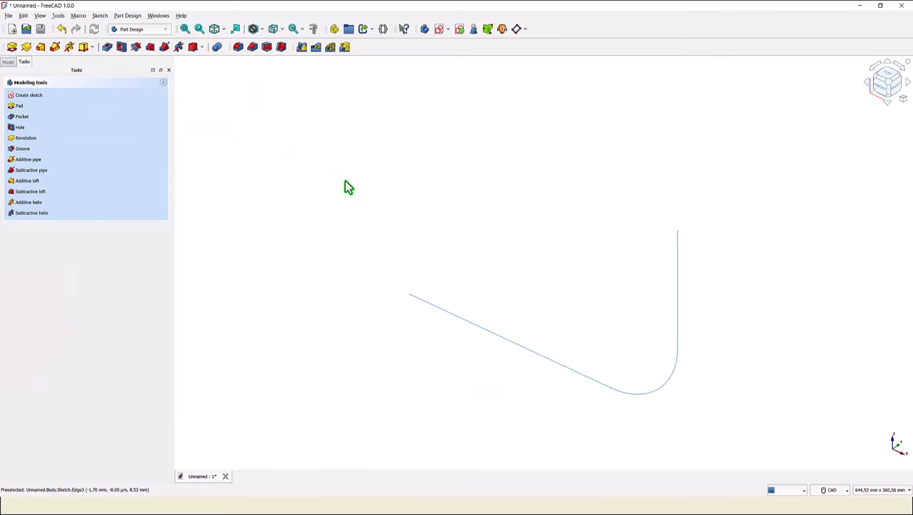
- Rename the sketch as PATH
left_click(55, 104)
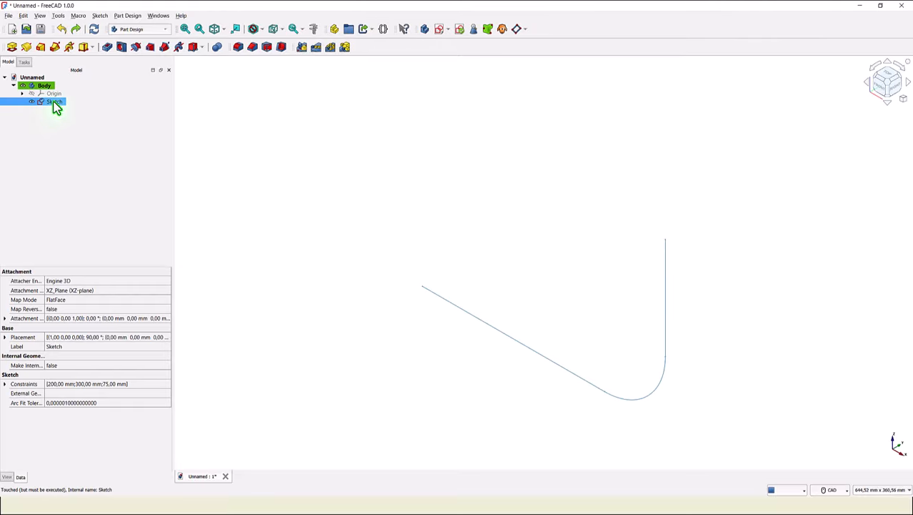
right_click(56, 105)
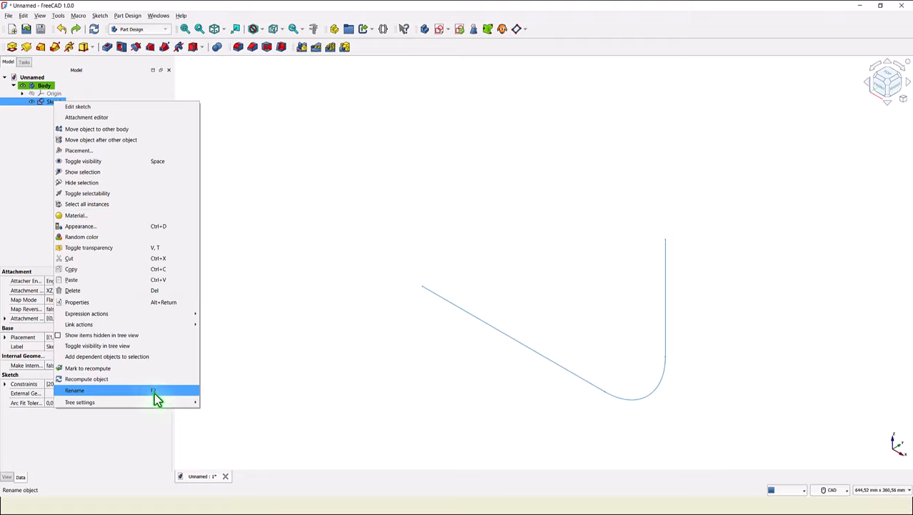
left_click(43, 99)
key("space")
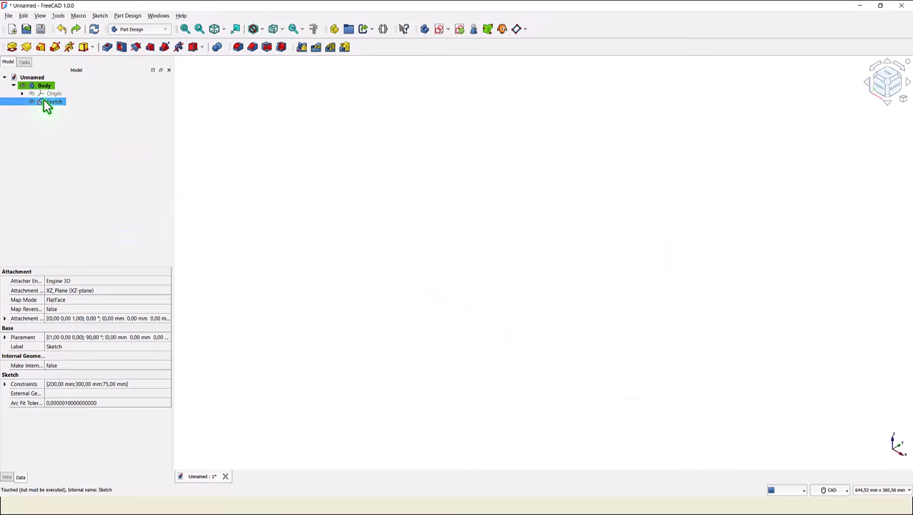
key("F2")
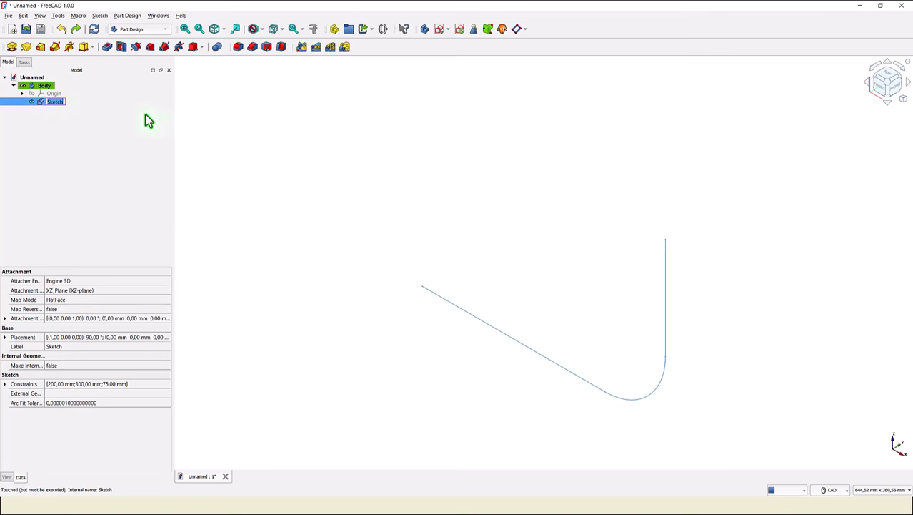
type("PATH")
left_click(117, 148)
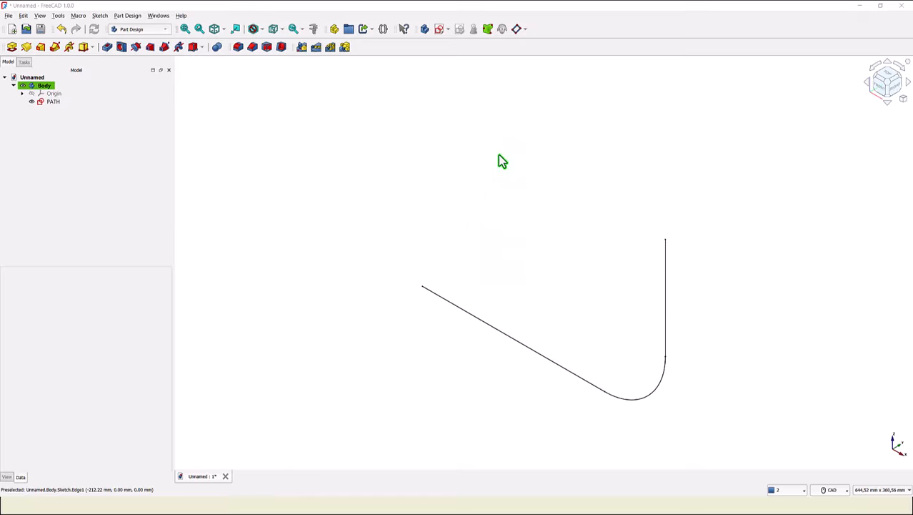
- Create a datum plane normal to the PATH's straight line at its end vertex
left_click(478, 322)
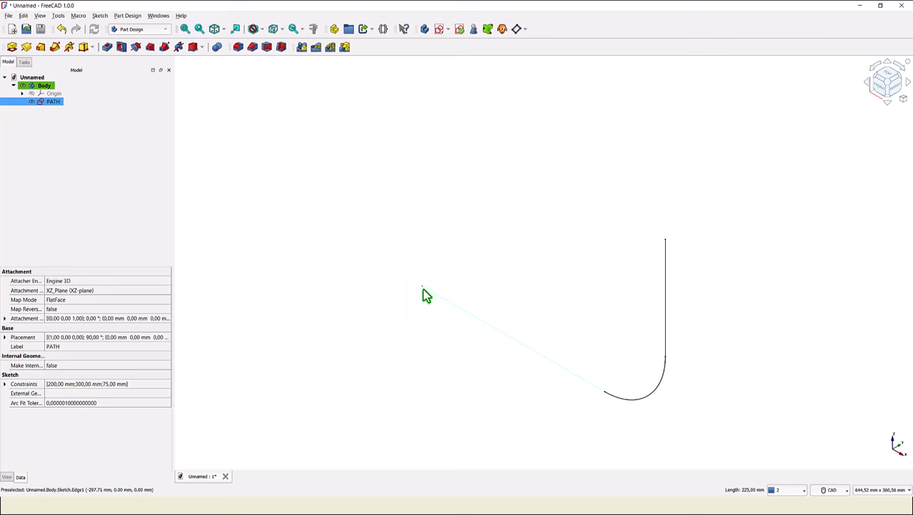
left_click(547, 147)
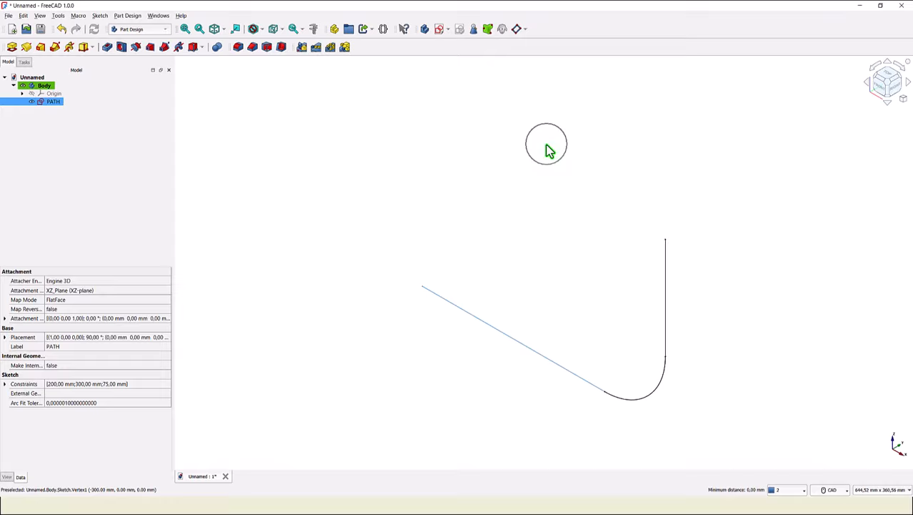
left_click(516, 31)
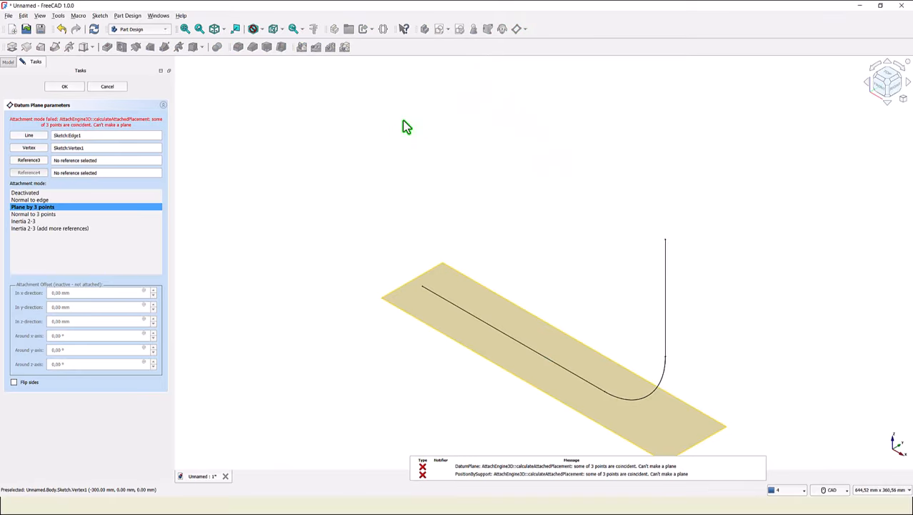
left_click(27, 201)
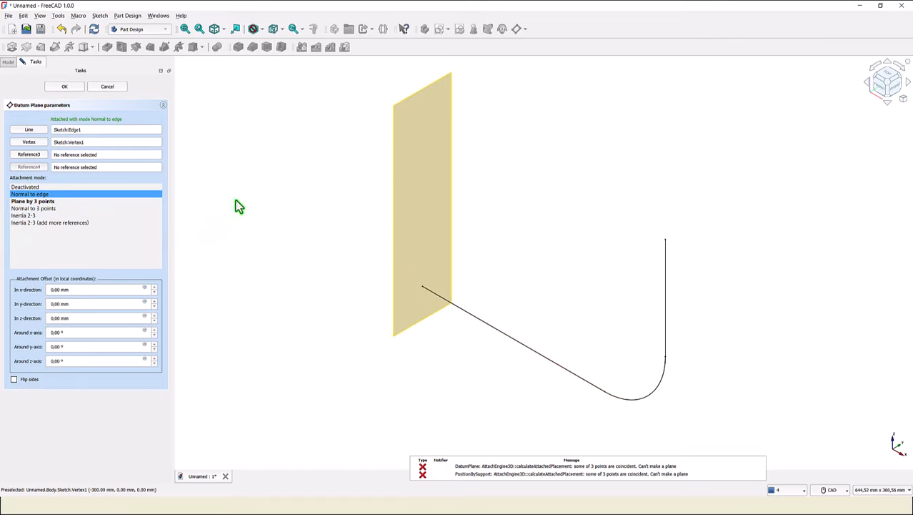
left_click(74, 85)
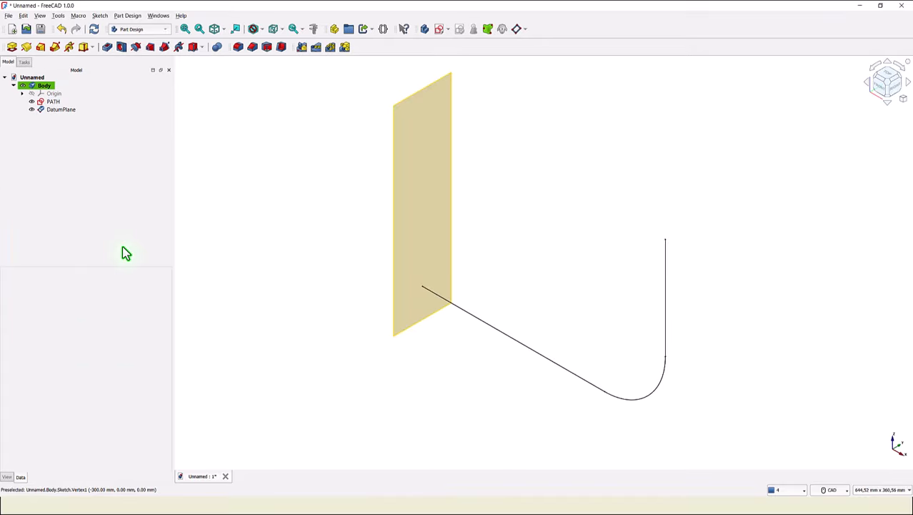
- Start a sketch on the datum plane and draw a 100 mm diameter circle centred on its origin
left_click(423, 220)
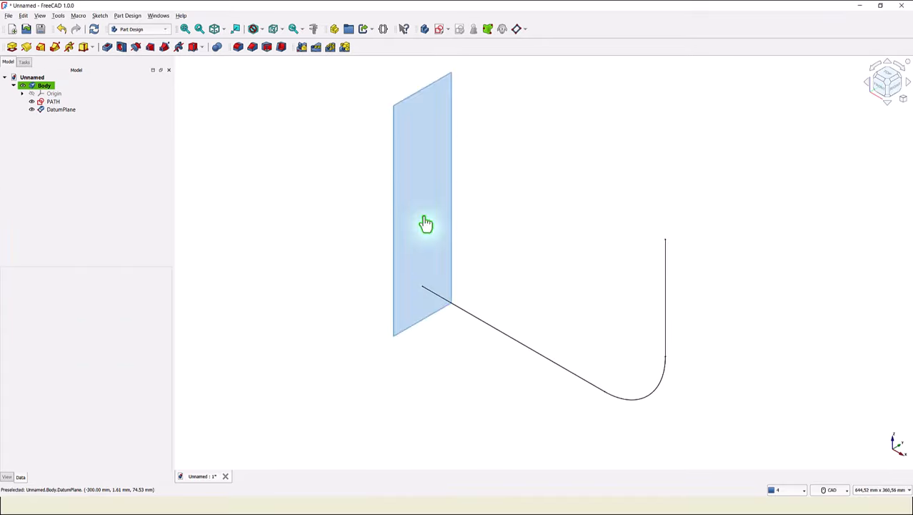
left_click(440, 27)
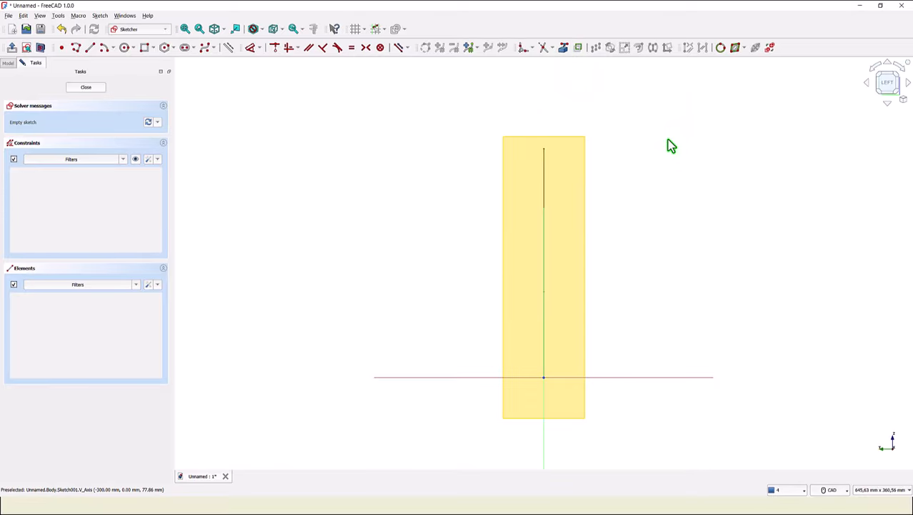
left_click(123, 47)
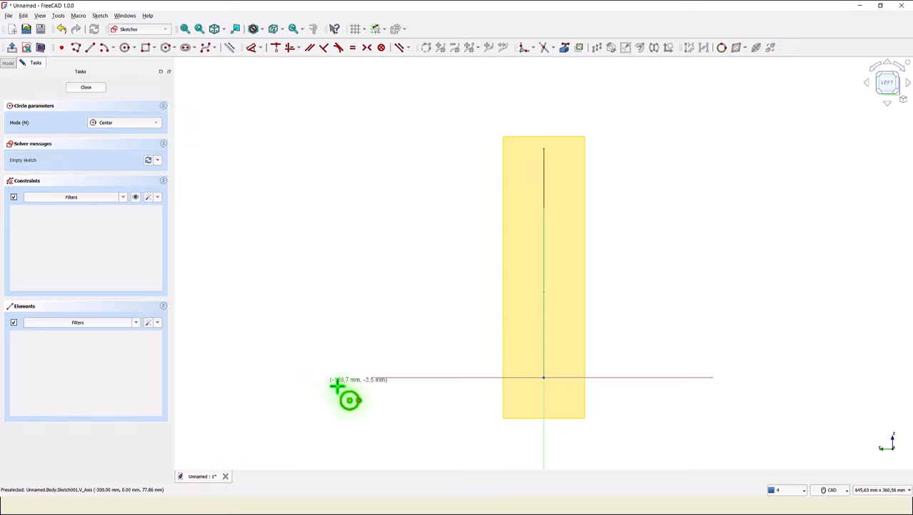
left_click(543, 376)
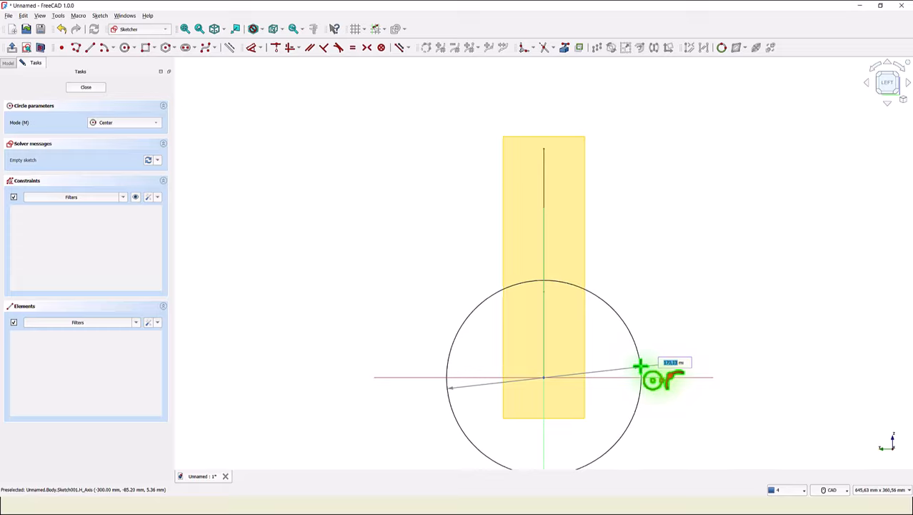
type("100")
key("Return")
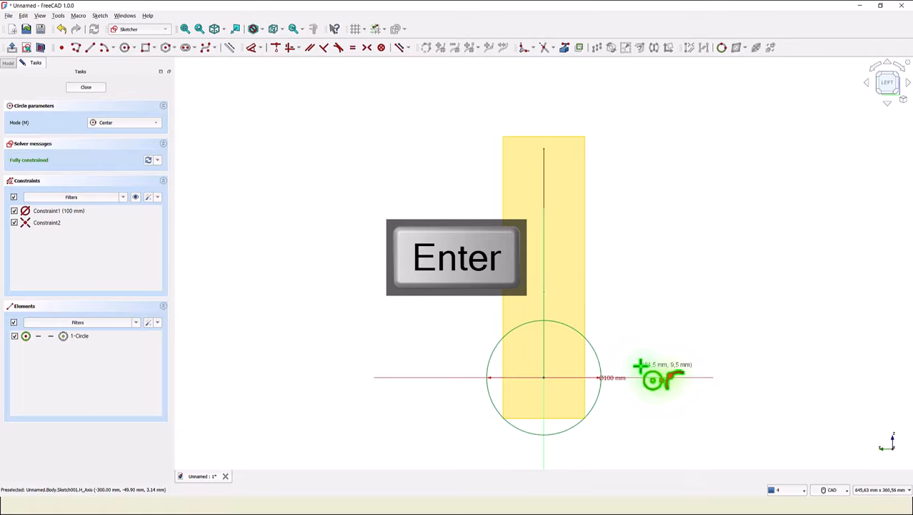
left_click(91, 89)
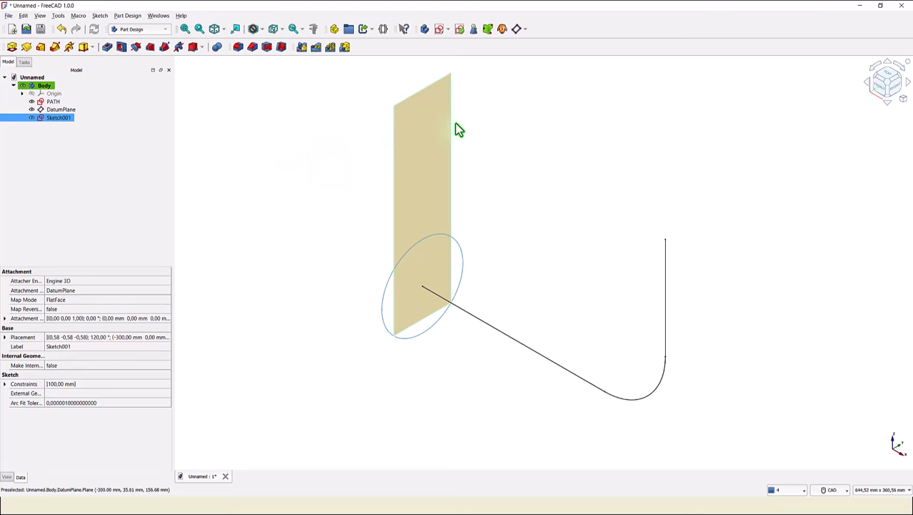
- Hide the datum plane and fit the whole model in the view
left_click(34, 110, "ctrl")
left_click(31, 110)
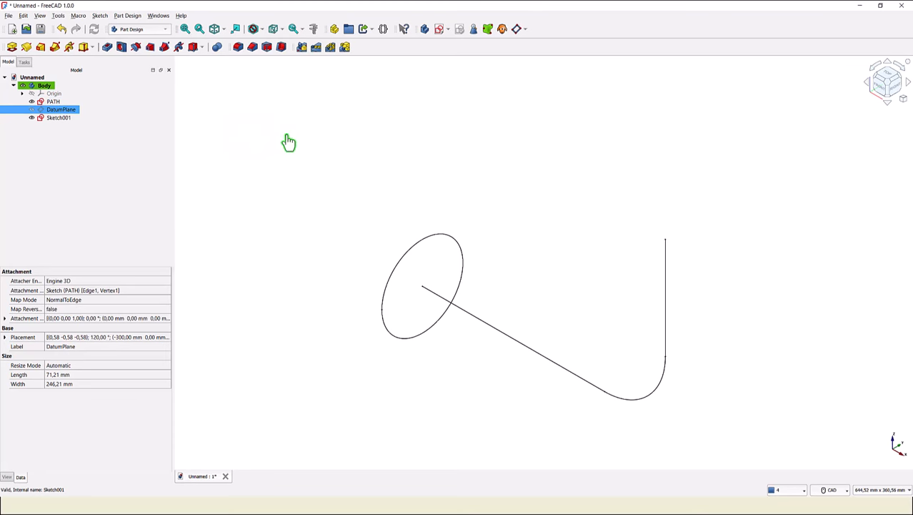
left_click(313, 139)
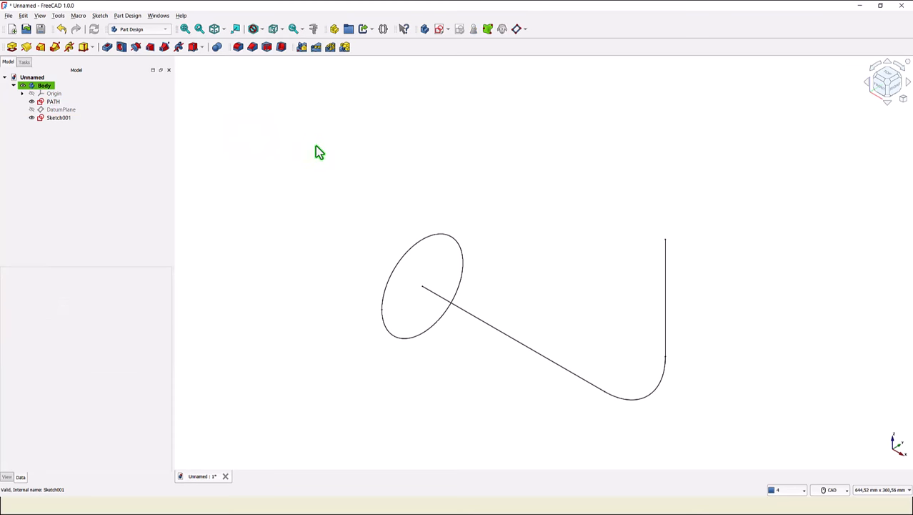
left_click(185, 28)
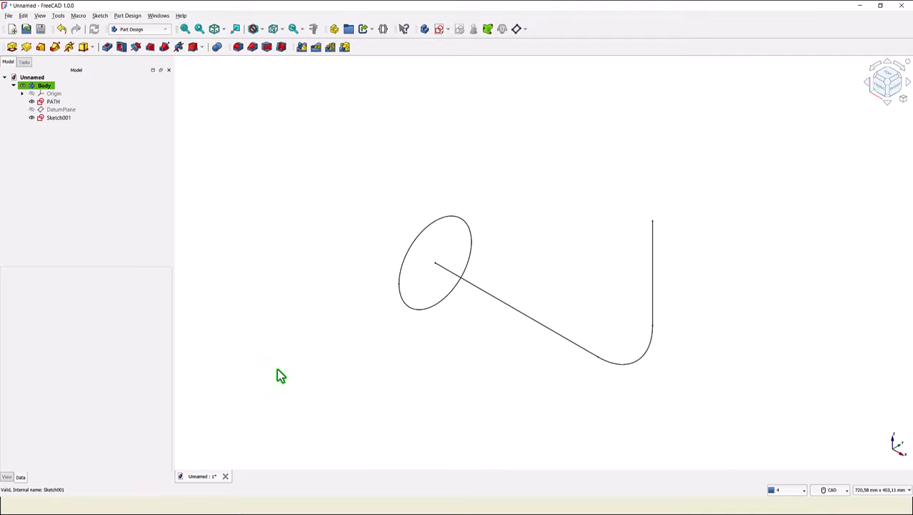
- Rename the circle sketch as PROFILE
left_click(60, 118)
key("space")
left_click(56, 118)
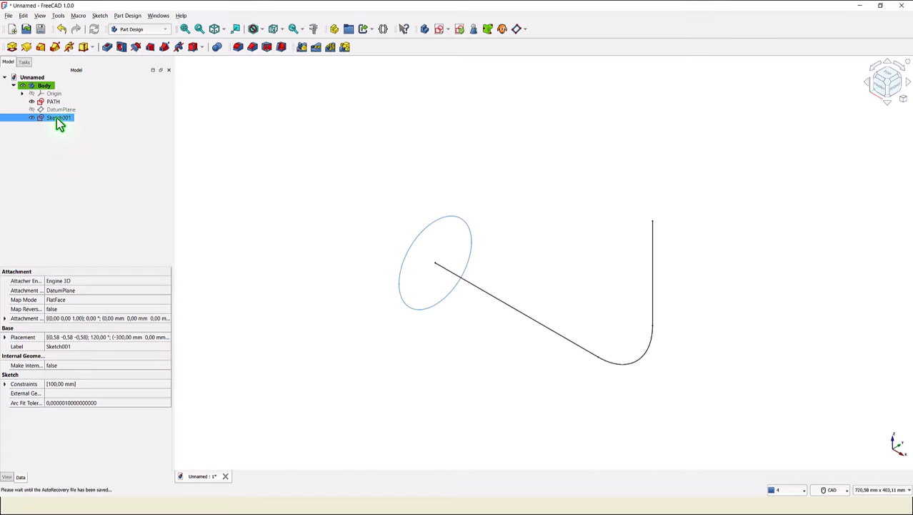
key("F2")
type("PROFILE")
key("Return")
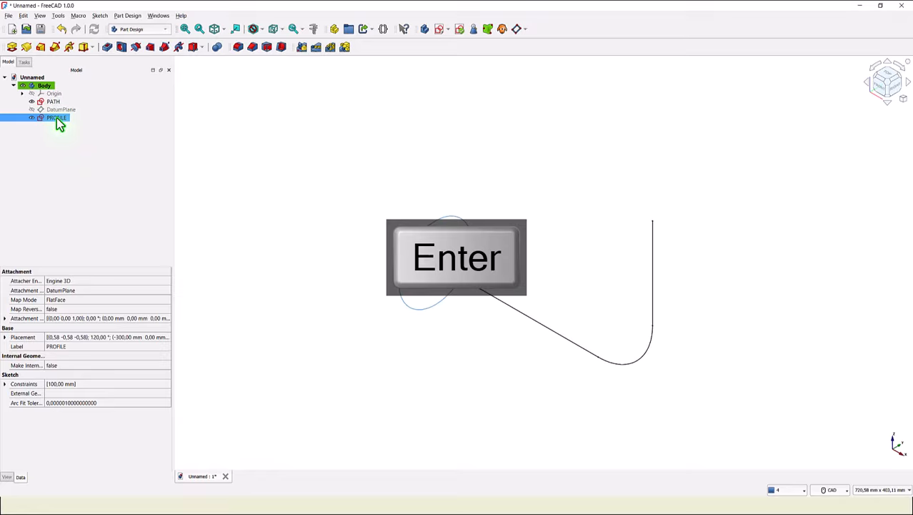
- Sweep the PROFILE sketch along the PATH sketch with an Additive Pipe
left_click(420, 187)
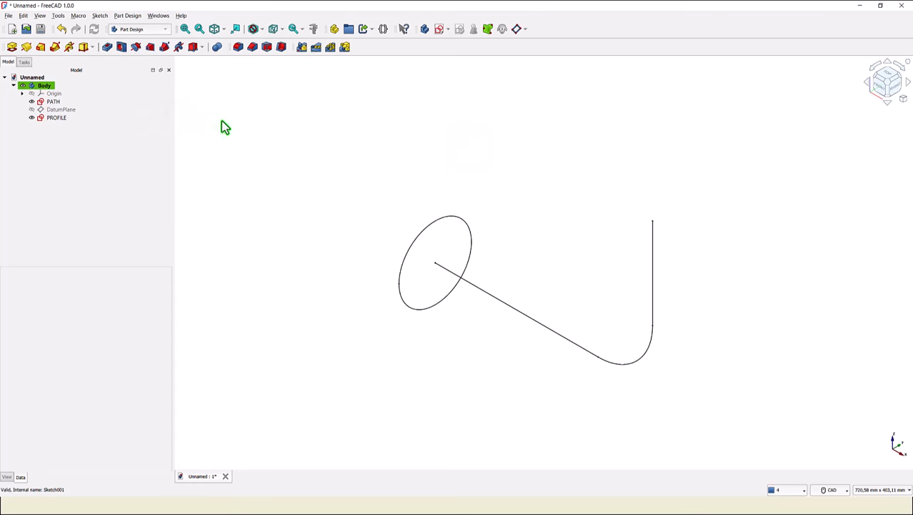
left_click(62, 121)
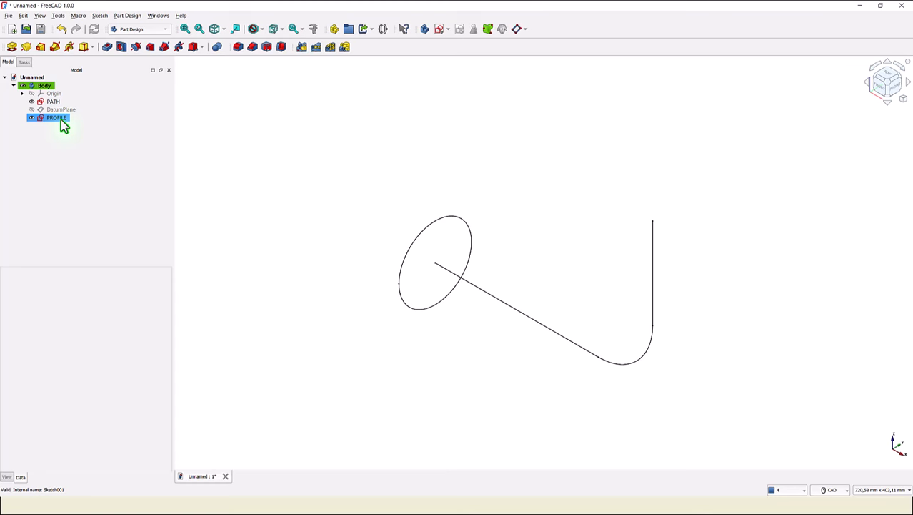
left_click(59, 103)
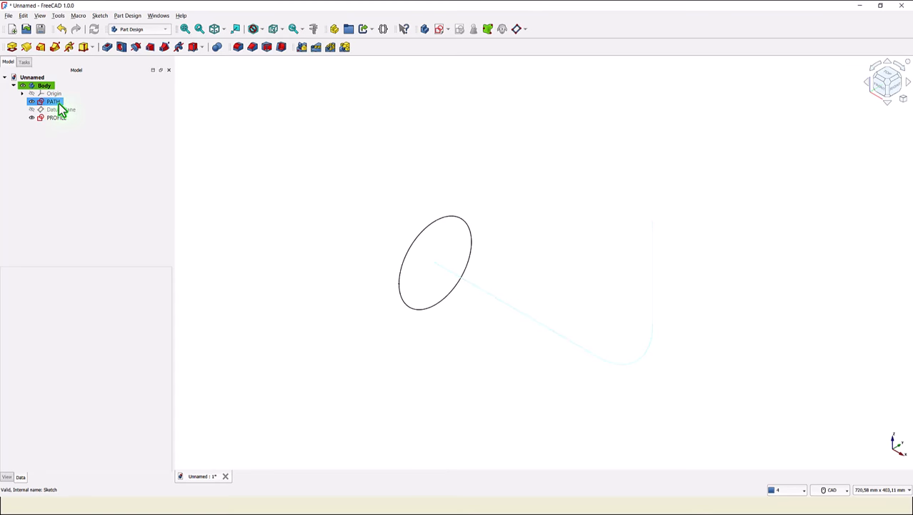
left_click(209, 114)
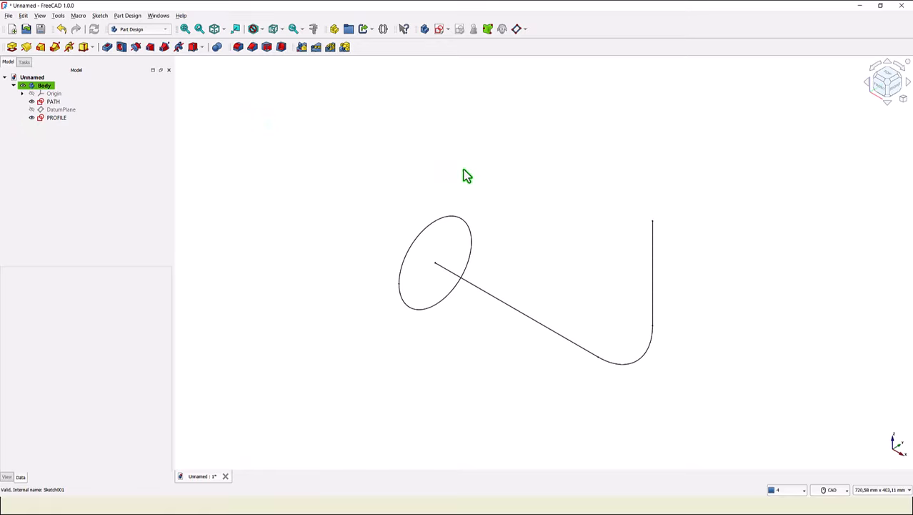
left_click(450, 216)
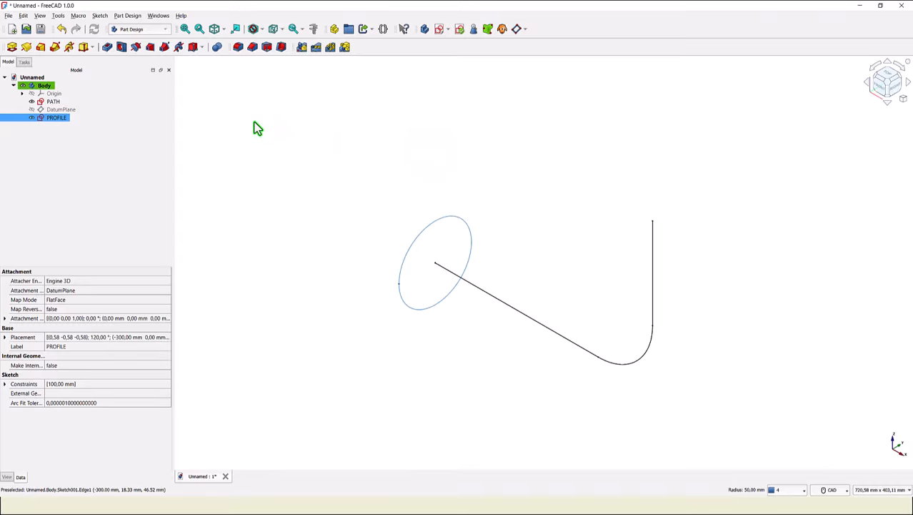
left_click(56, 48)
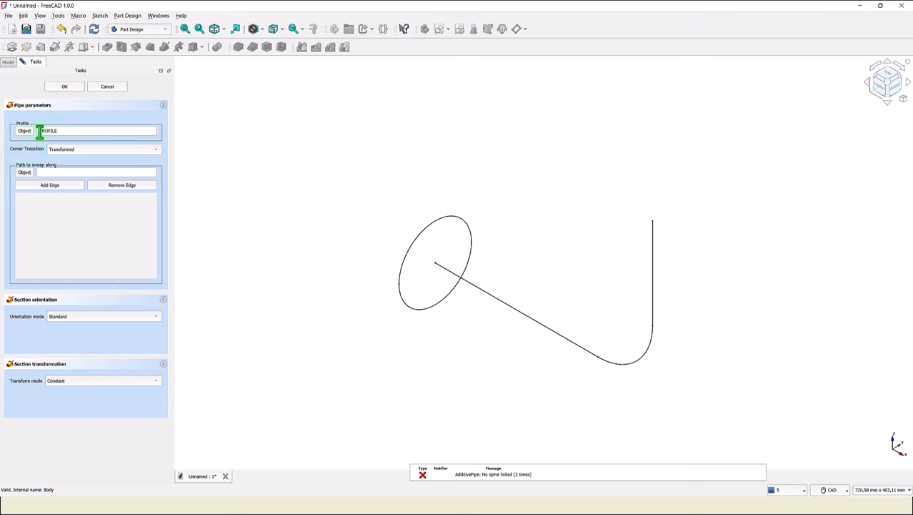
left_click(61, 172)
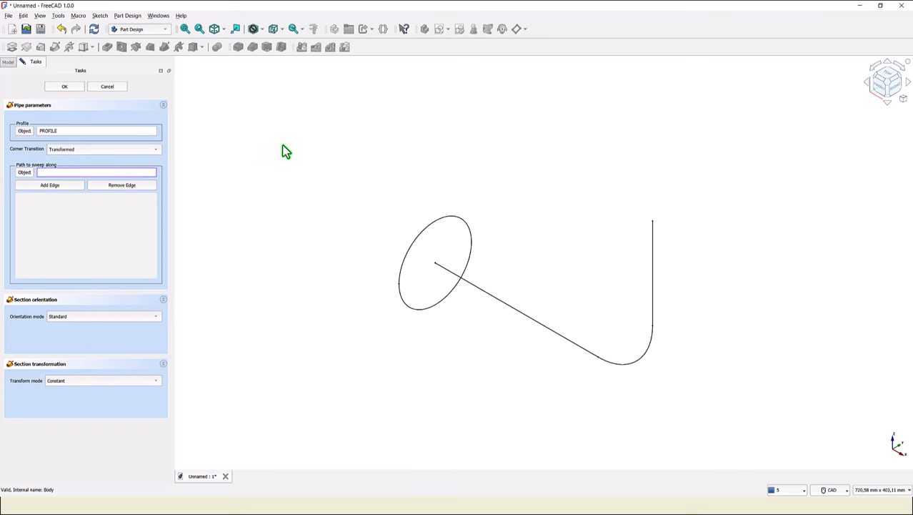
type("PATH")
left_click(66, 86)
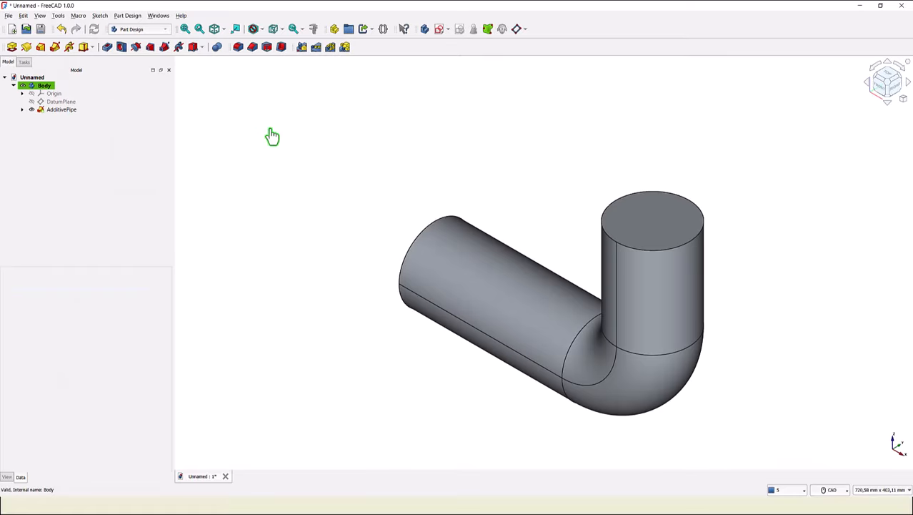
- Sketch a 230 mm diameter circle centred on the pipe's open straight end face
middle_click_drag(434, 139, 434, 139)
left_click(214, 32)
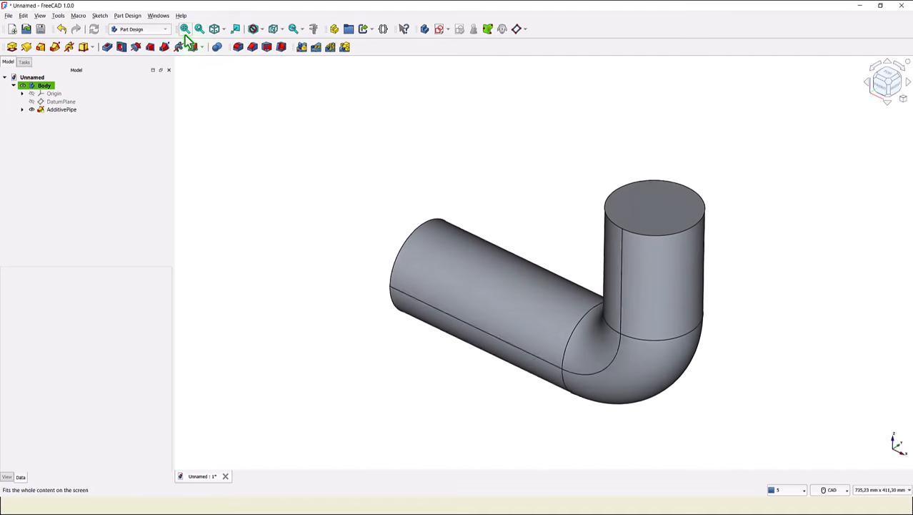
left_click(185, 30)
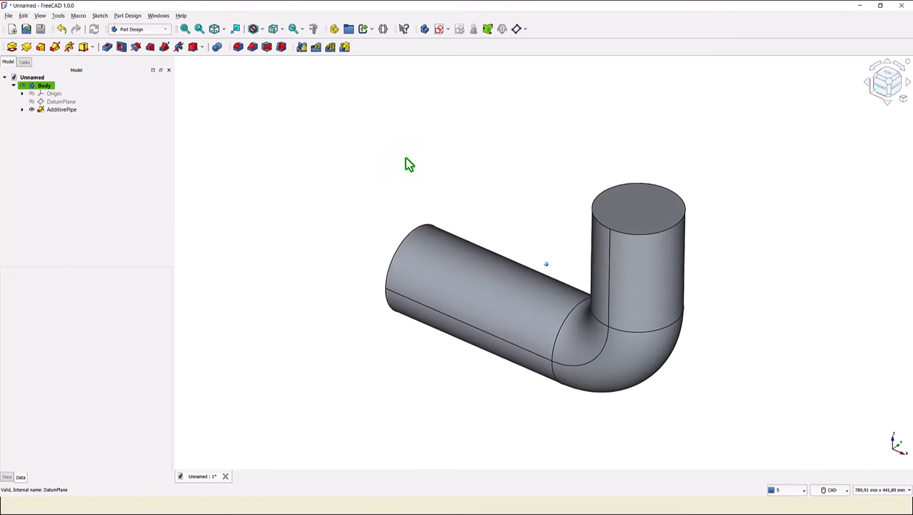
mouse_move(408, 163)
middle_mouse_down()
mouse_move(395, 311)
mouse_move(412, 338)
middle_mouse_up()
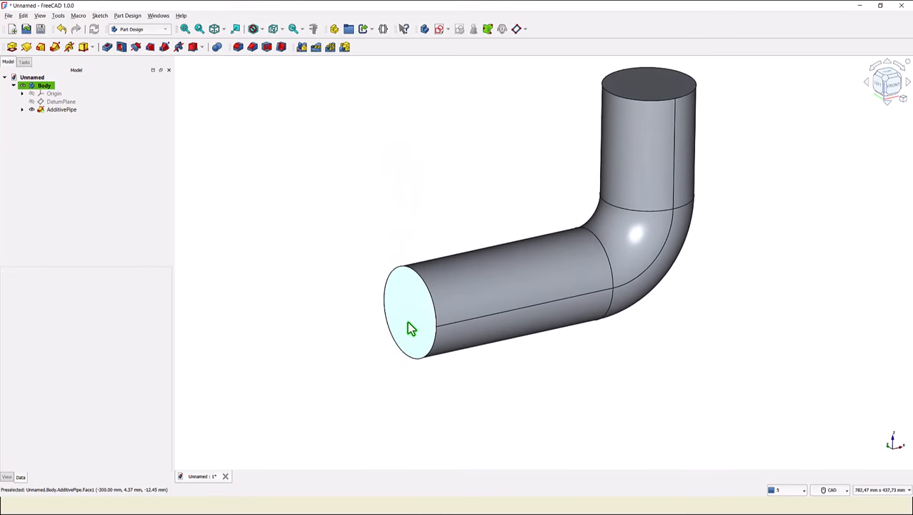
left_click(412, 326)
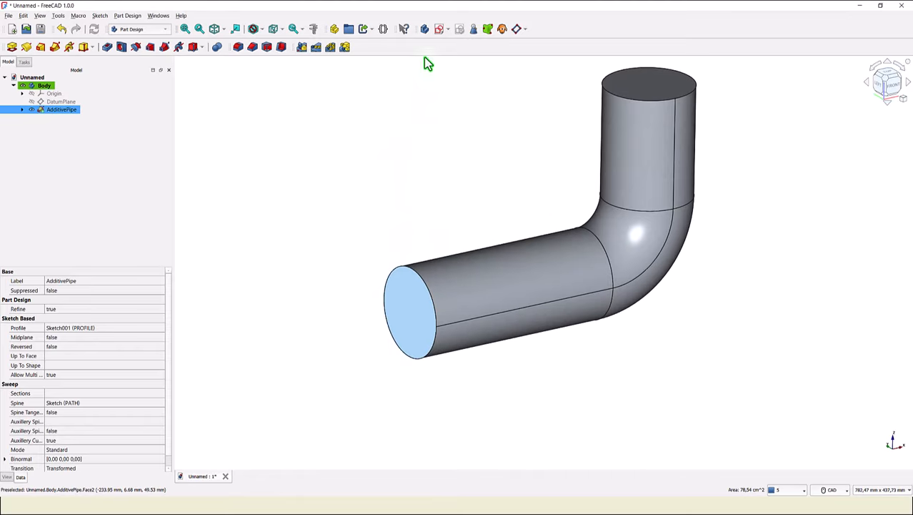
left_click(438, 32)
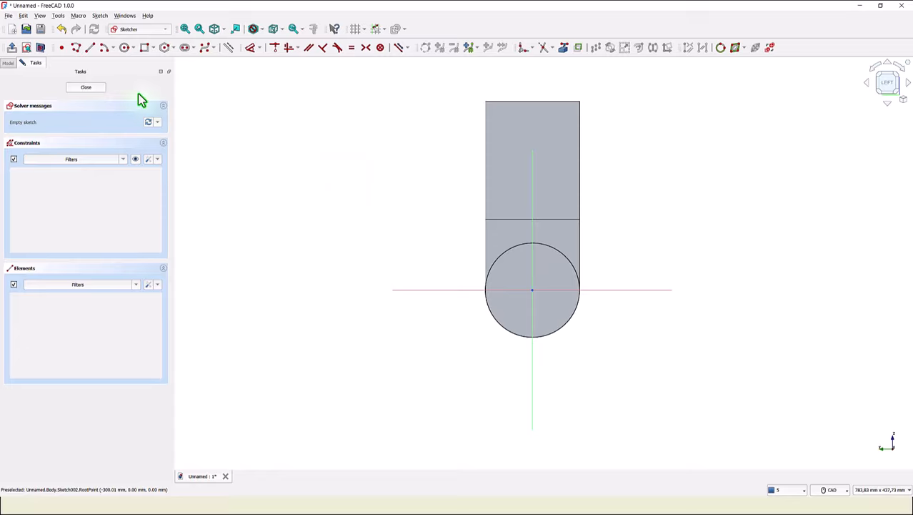
left_click(124, 48)
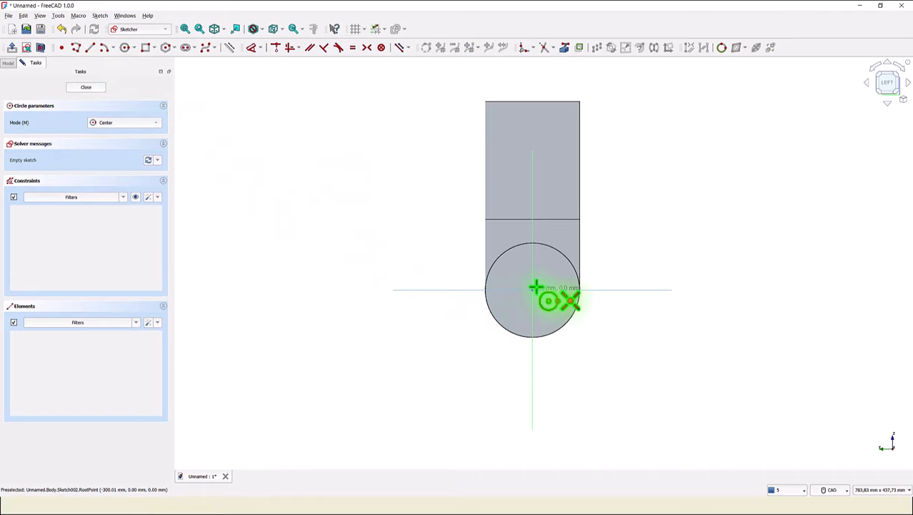
left_click(533, 289)
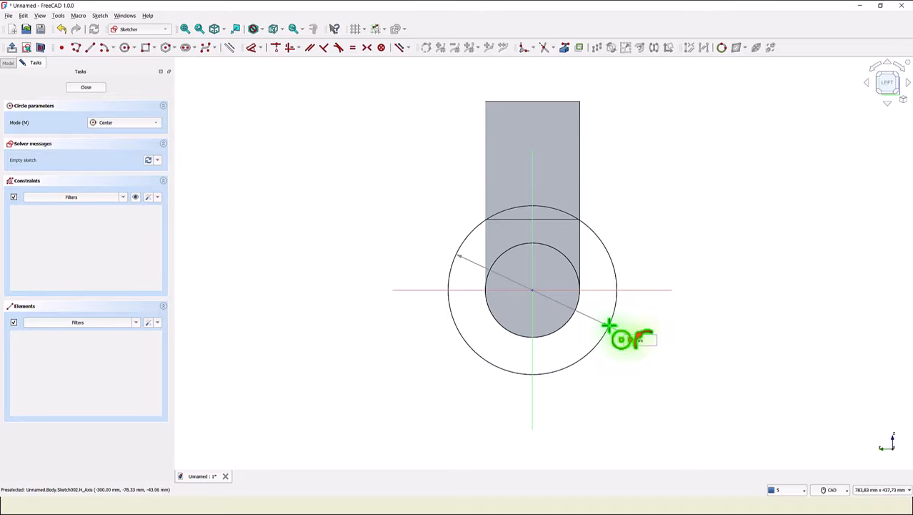
key("Return")
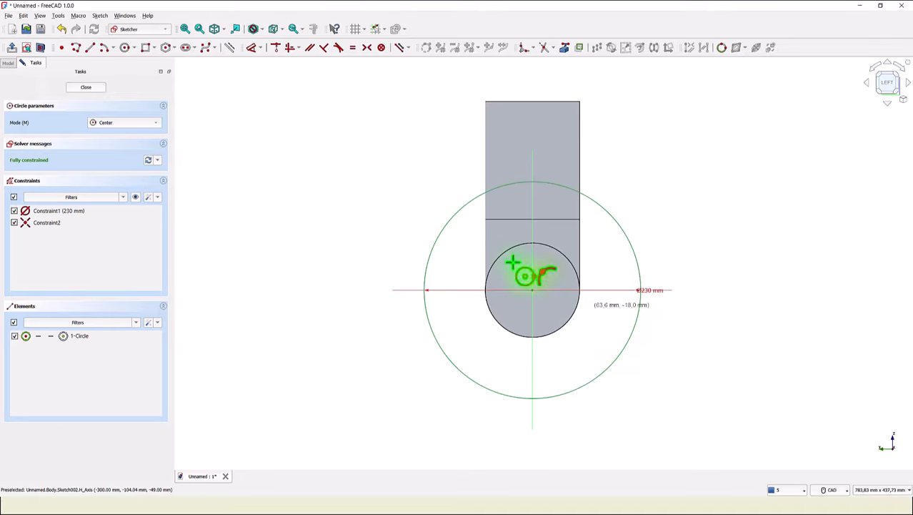
left_click(86, 88)
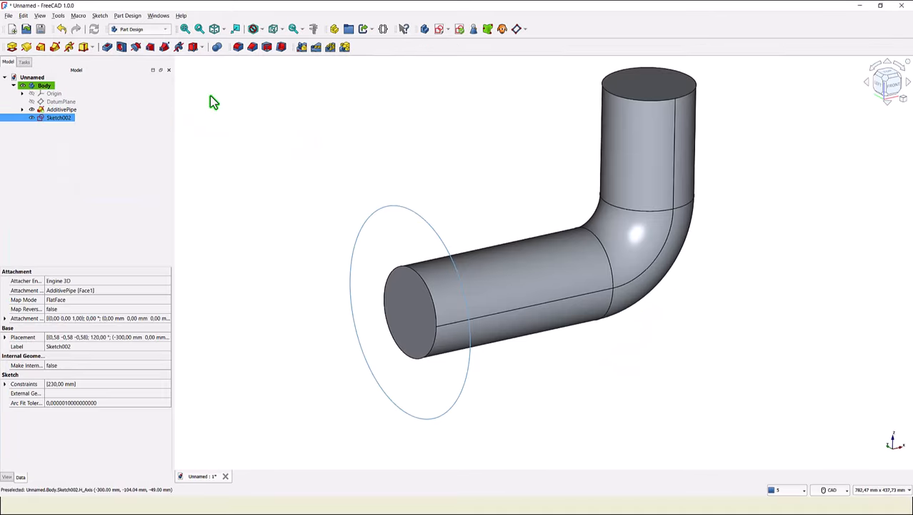
- Pad the 230 mm circle sketch 15 mm in the reversed direction to form the flange
left_click(11, 48)
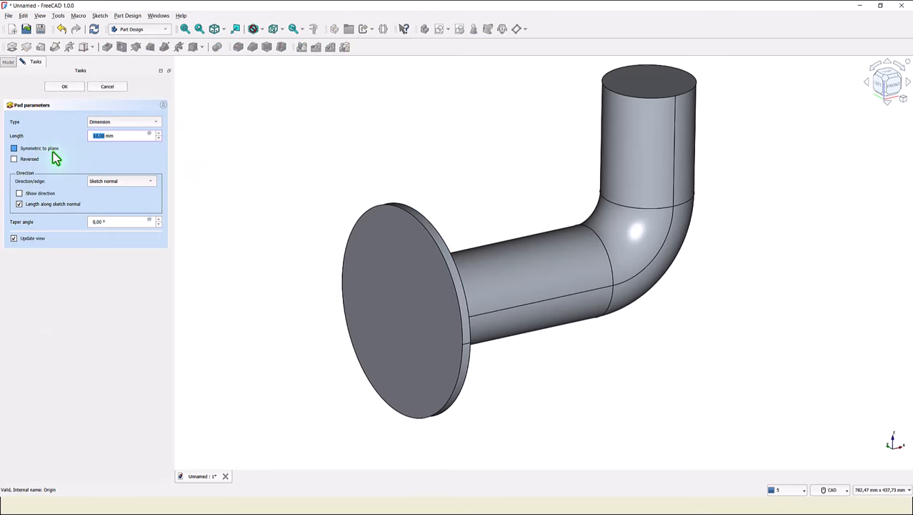
left_click(14, 159)
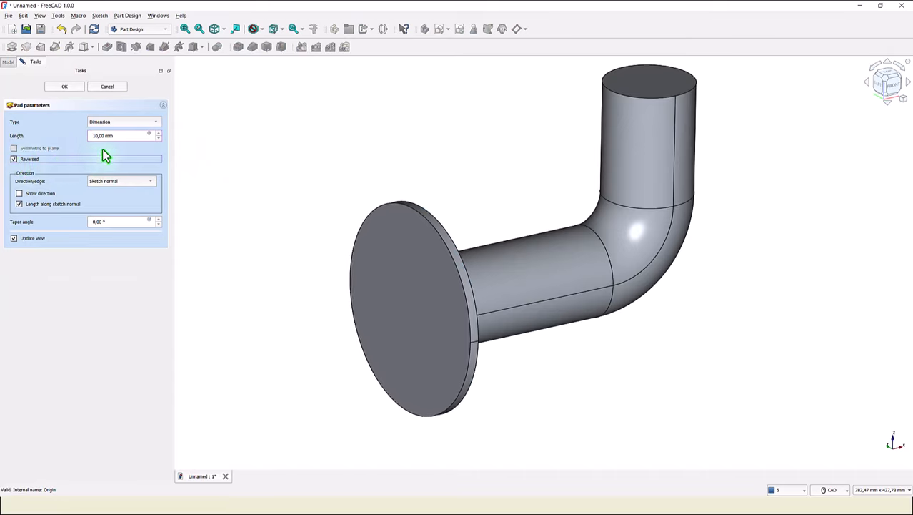
left_click_drag(119, 136, 77, 135)
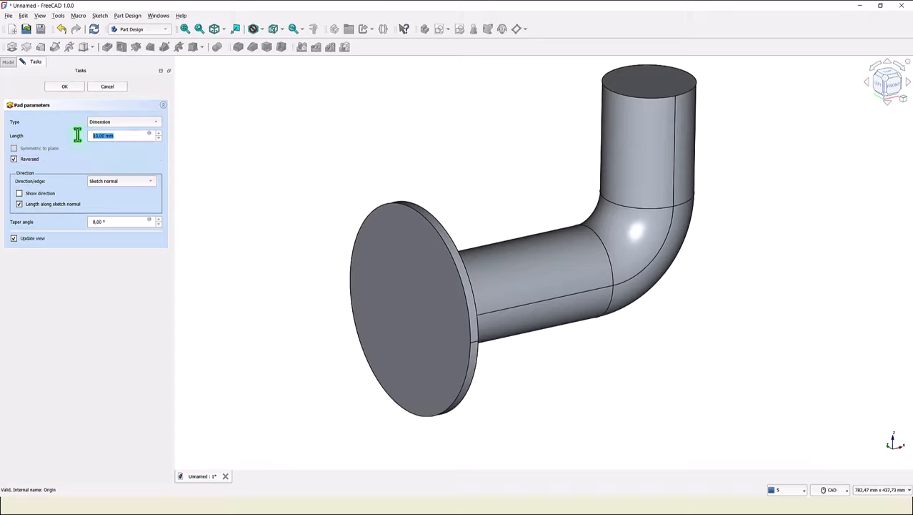
type("15")
key("Return")
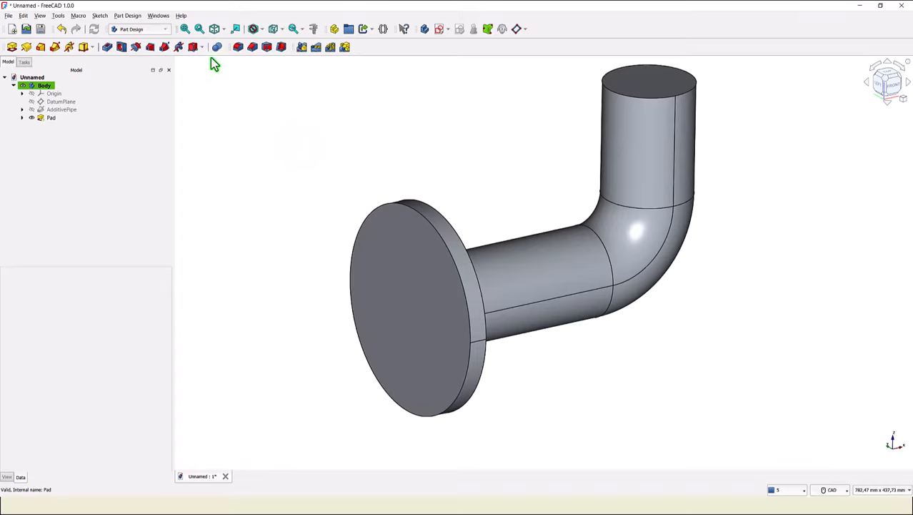
- Start a new sketch on the XY plane in section view and draw an 80 mm diameter circle above the pipe
left_click(213, 29)
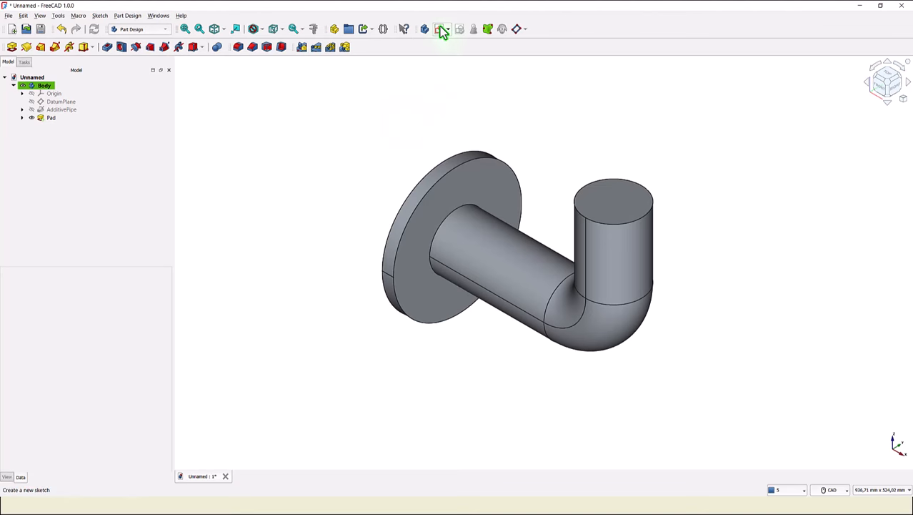
left_click(440, 29)
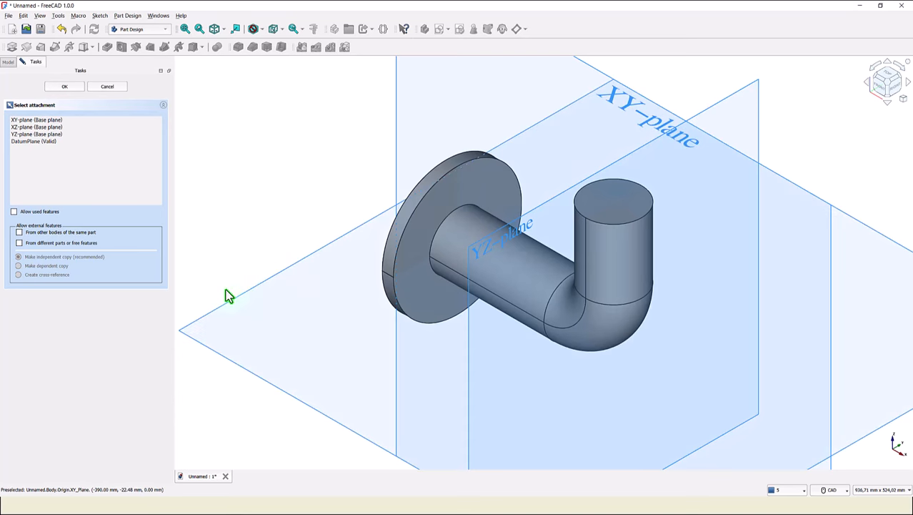
left_click(324, 246)
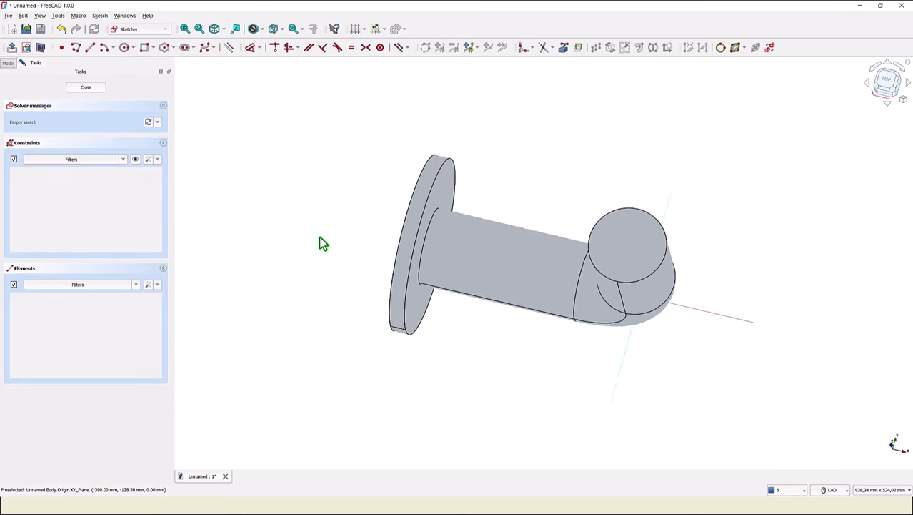
left_click(40, 48)
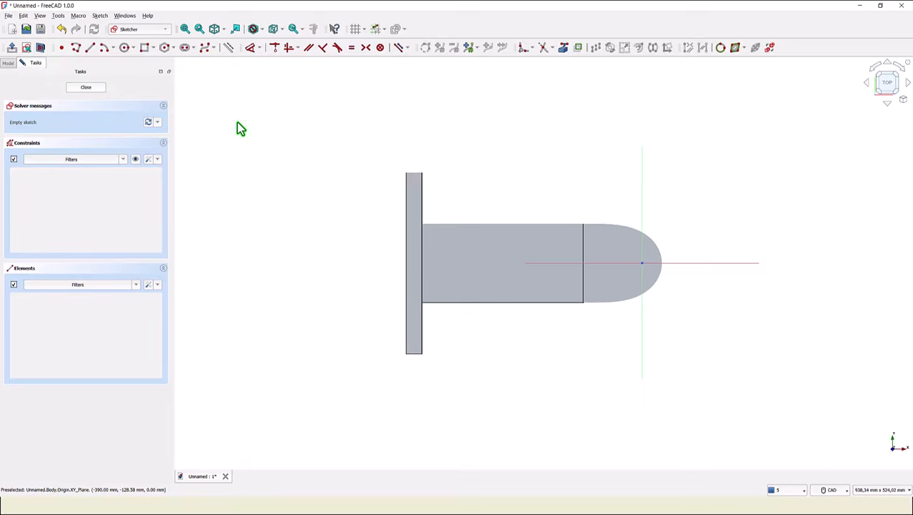
left_click(124, 50)
left_click(469, 195)
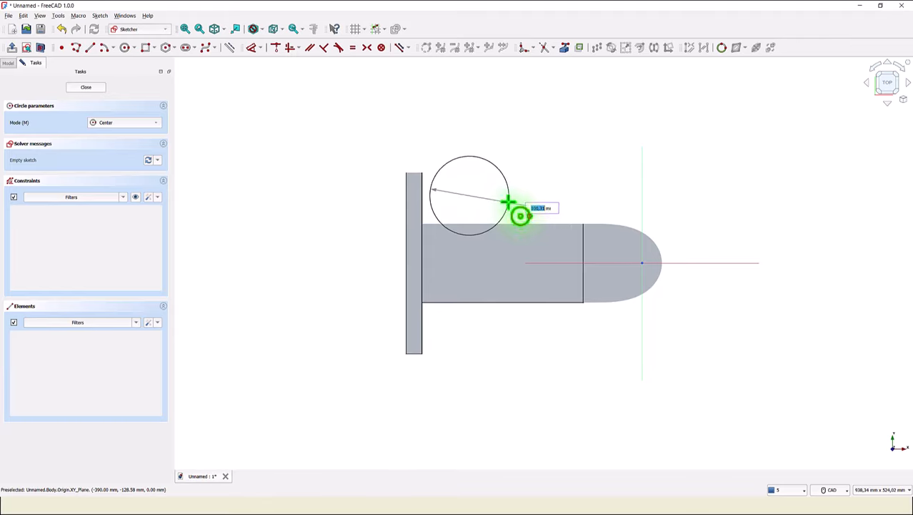
type("8")
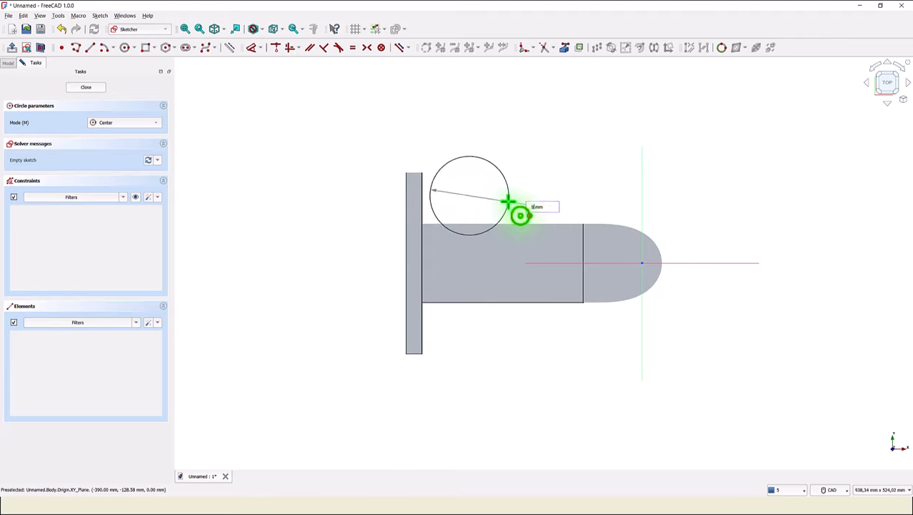
type("0")
key("Return")
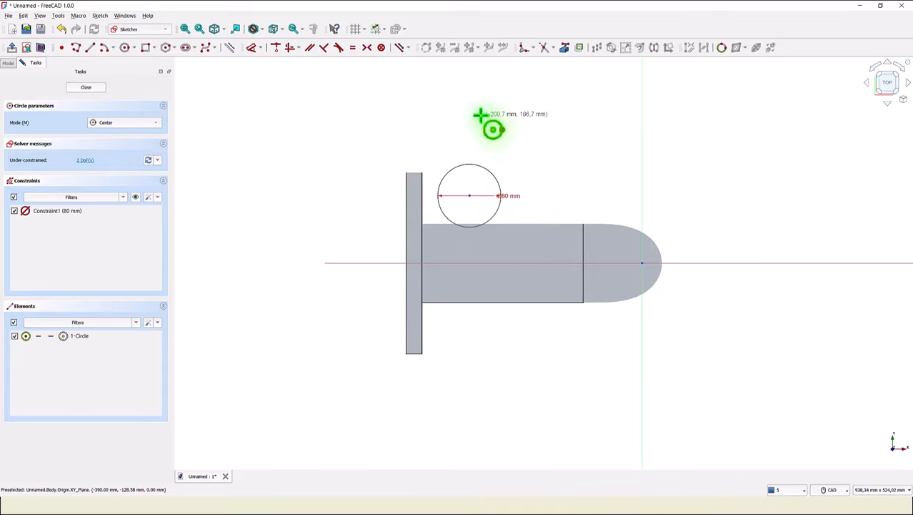
- Constrain the circle's centre 205 mm horizontally from the origin and align it horizontally with the origin
left_click(252, 48)
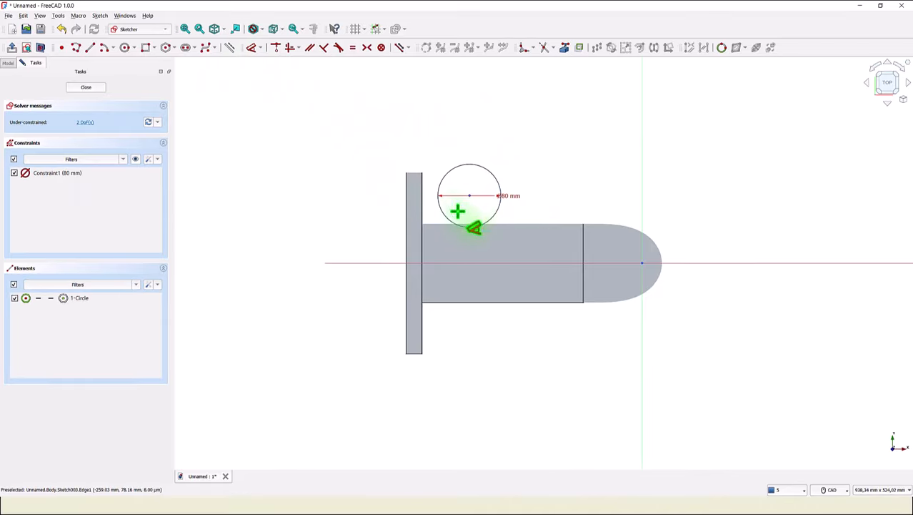
left_click(469, 195)
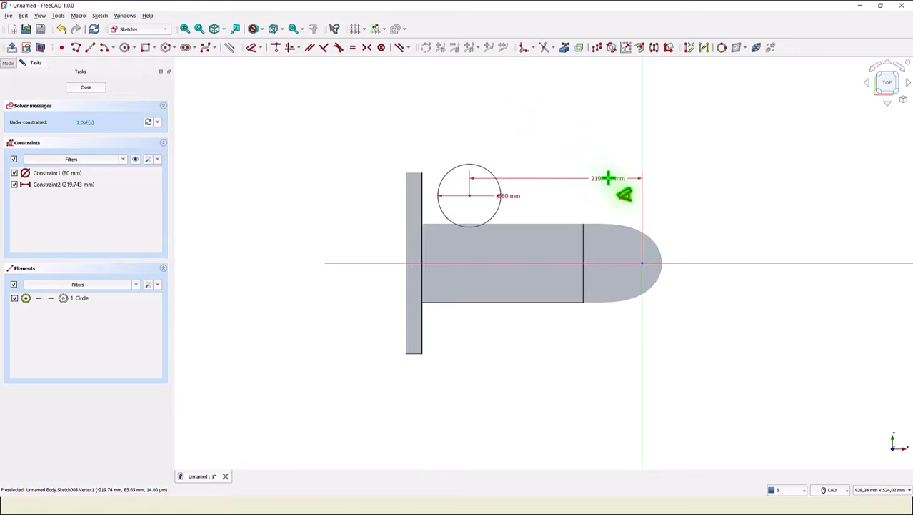
left_click(564, 125)
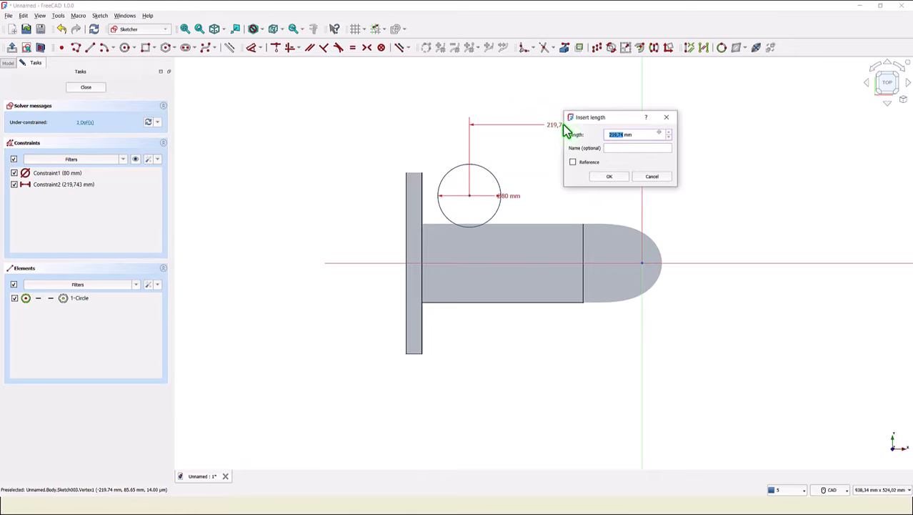
key("Return")
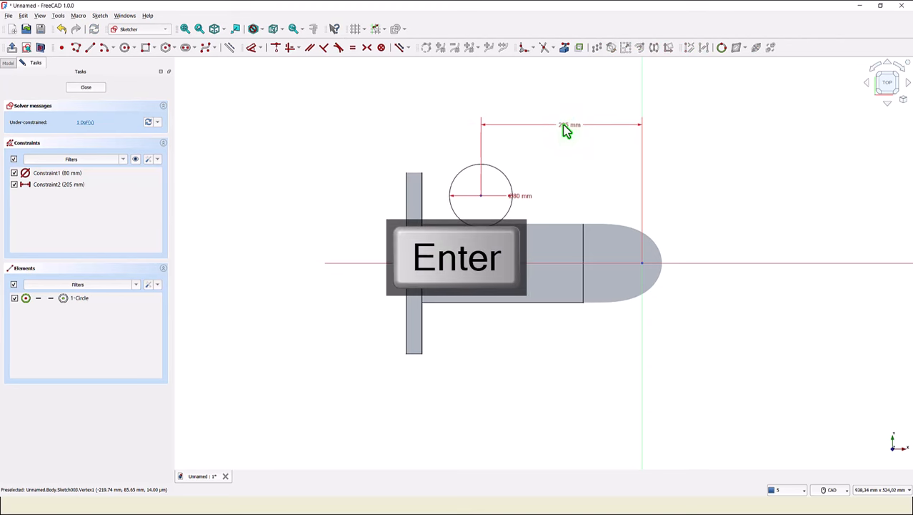
left_click(292, 48)
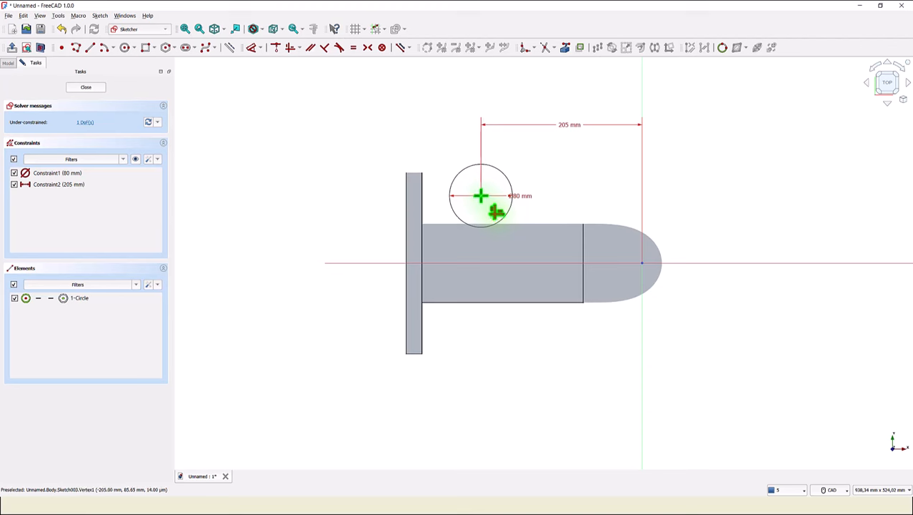
left_click(642, 264)
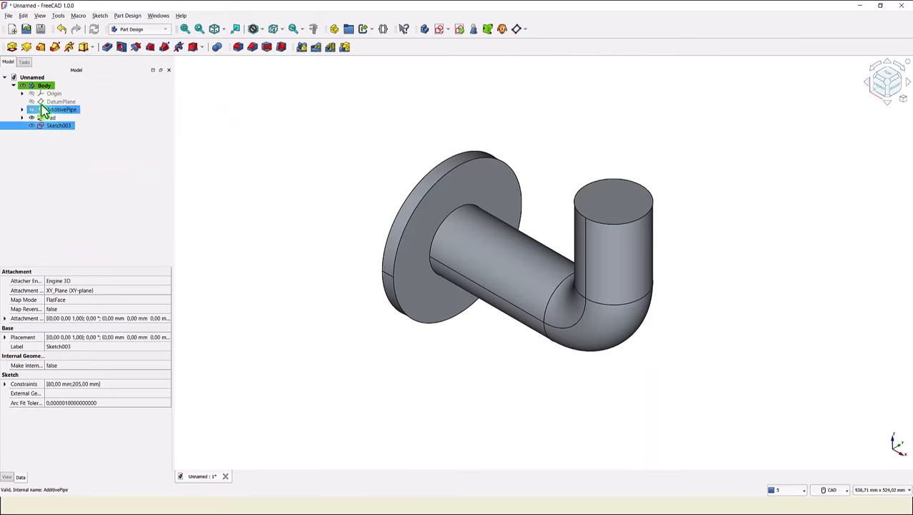
- Pad the 80 mm circle sketch 115 mm to form the vertical branch
left_click(13, 47)
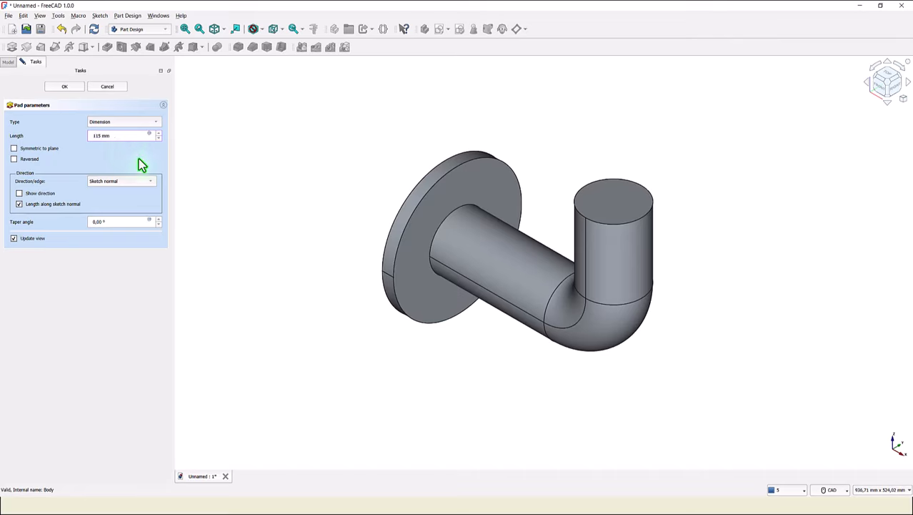
left_click(78, 160)
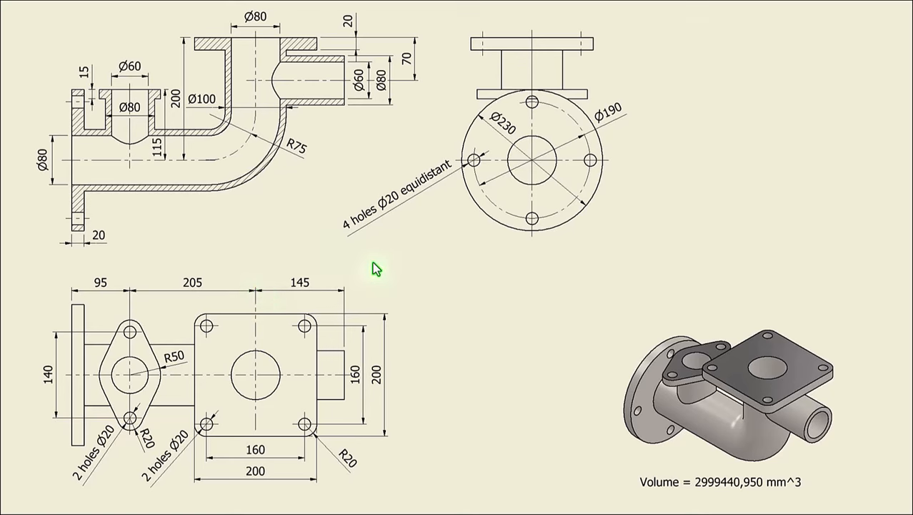
- Check the reference drawing, then start a sketch on the YZ plane in section view and draw an 80 mm diameter circle
key("alt+Tab")
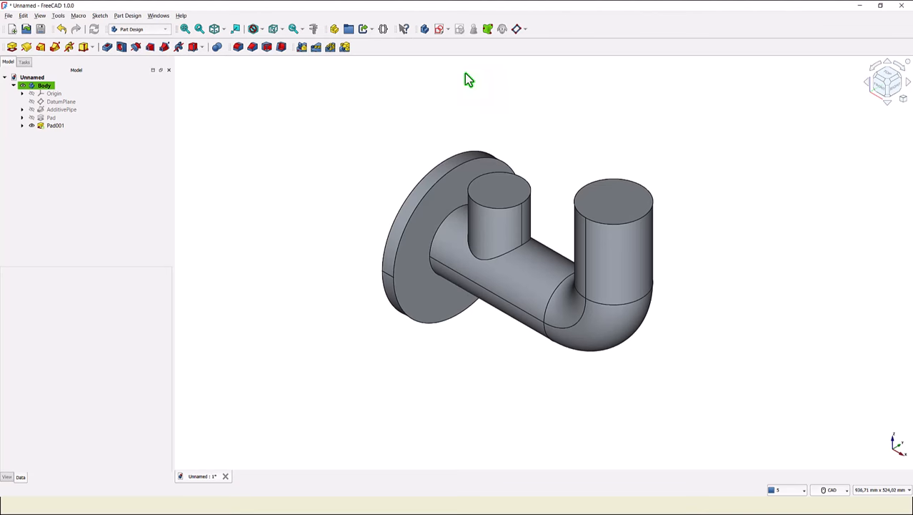
left_click(436, 32)
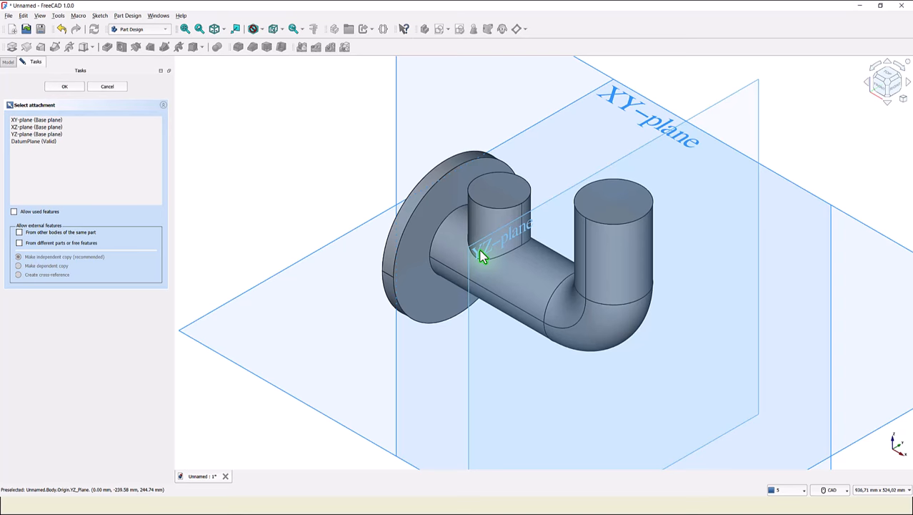
left_click(439, 255)
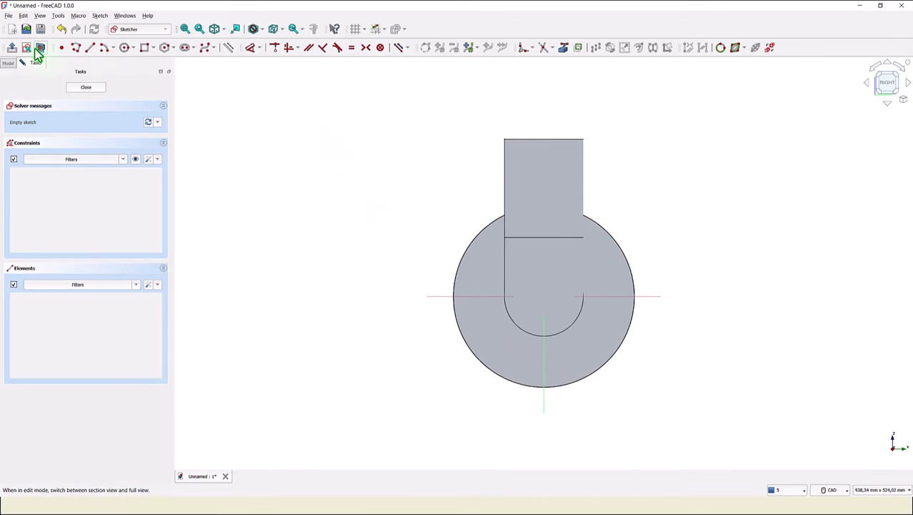
left_click(61, 48)
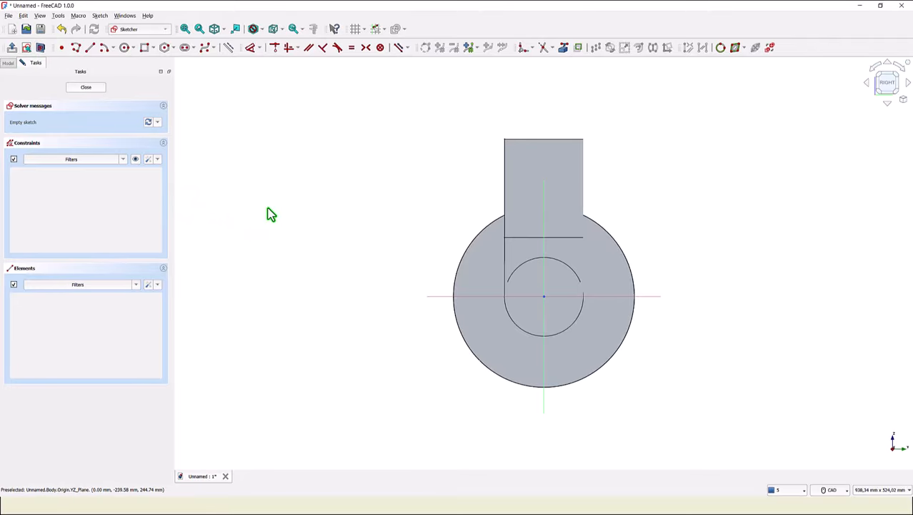
left_click(124, 48)
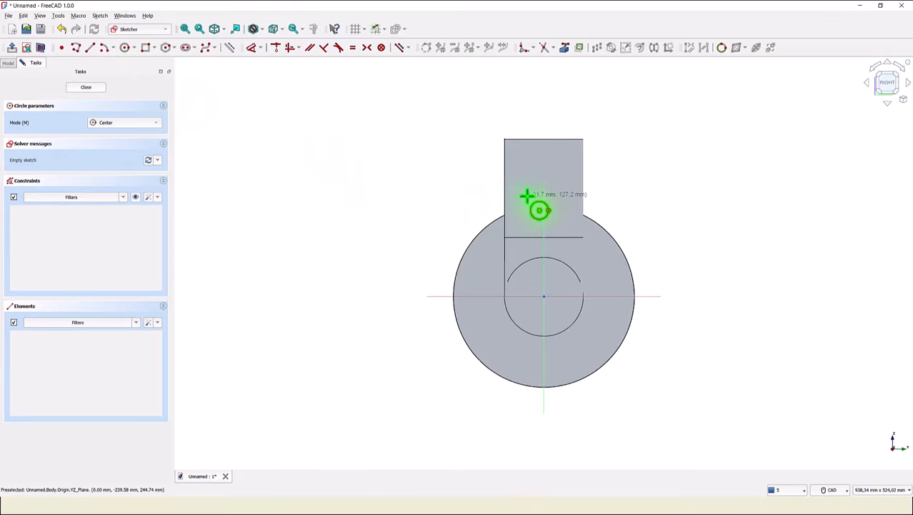
left_click(457, 186)
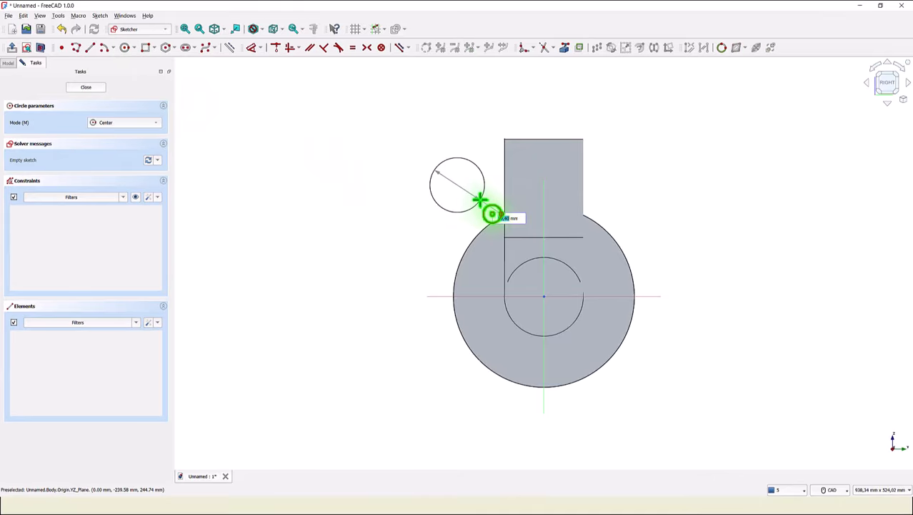
key("Return")
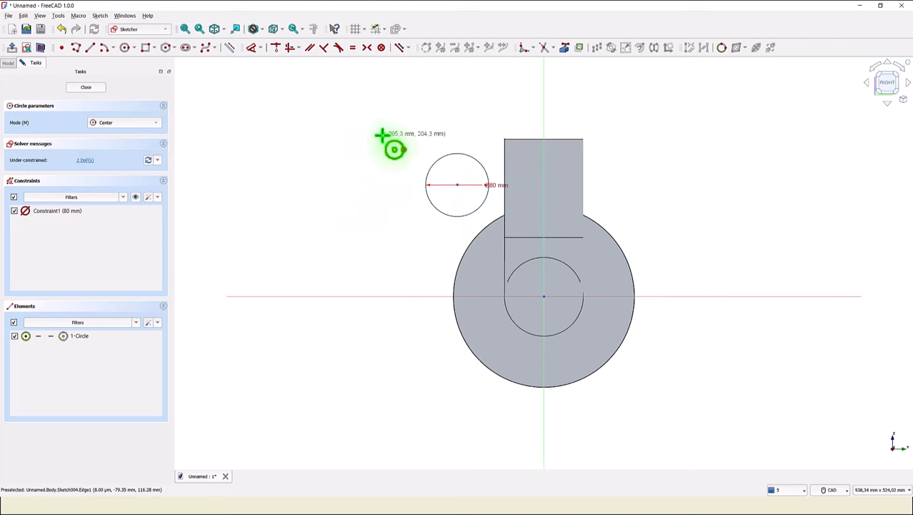
- Link the vertical branch's top edge as external geometry and dimension the circle's centre 70 mm below it
left_click(565, 48)
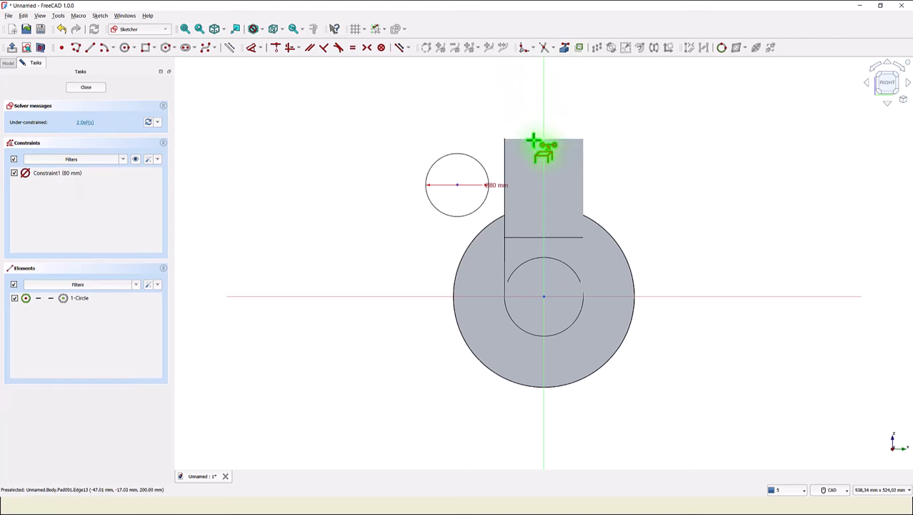
left_click(533, 139)
left_click(252, 48)
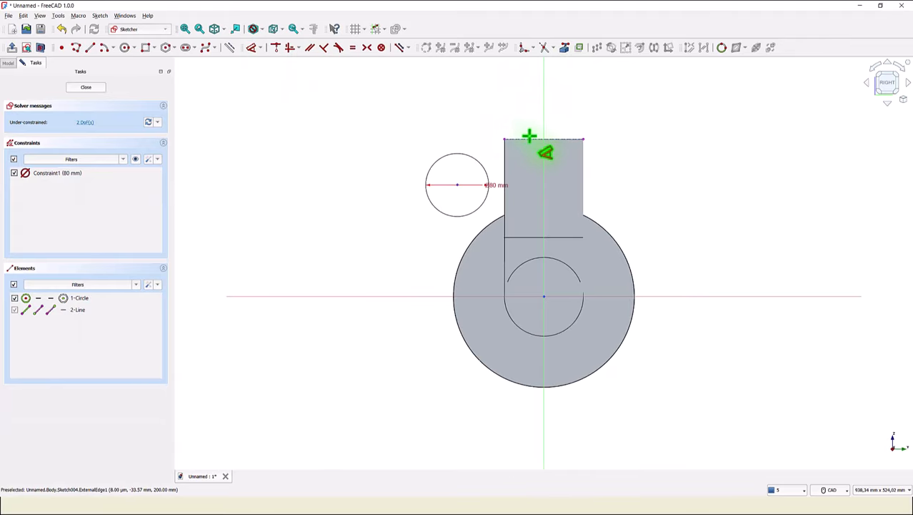
left_click(457, 185)
left_click(518, 140)
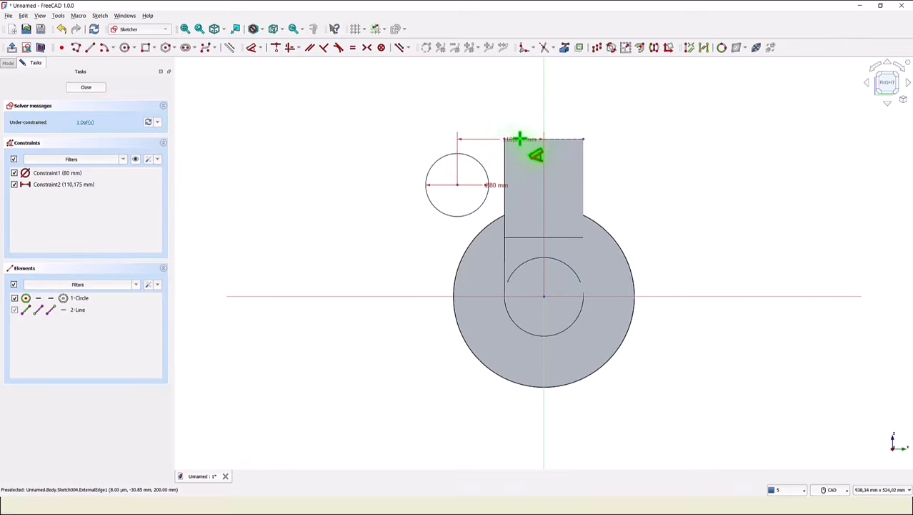
left_click(385, 153)
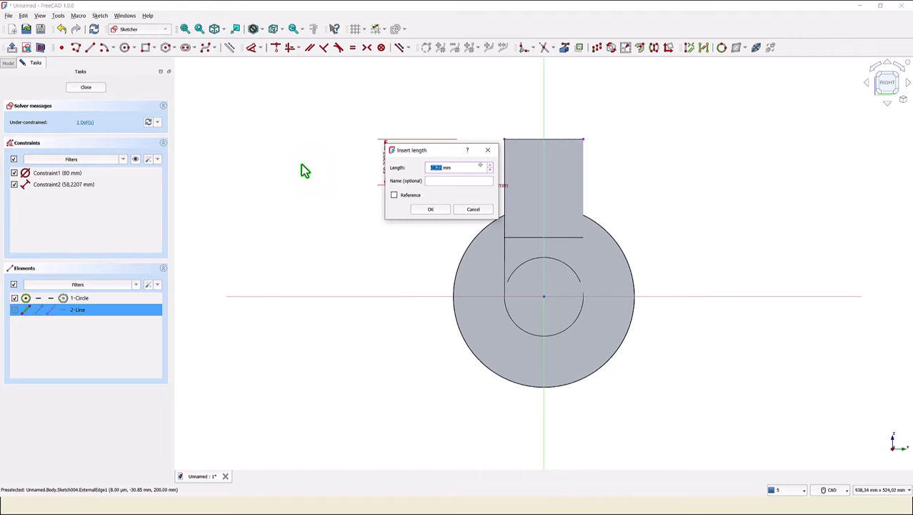
key("Return")
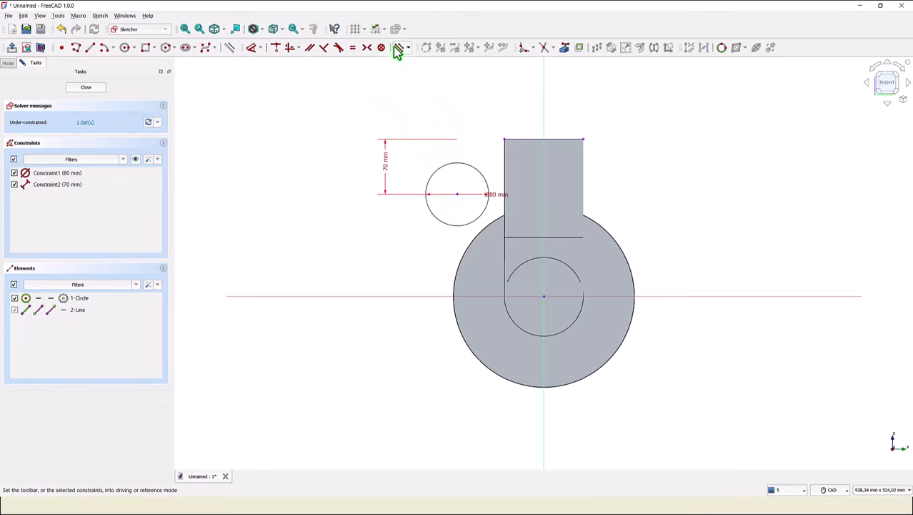
- Align the circle's centre vertically with the origin and close the sketch
left_click(290, 47)
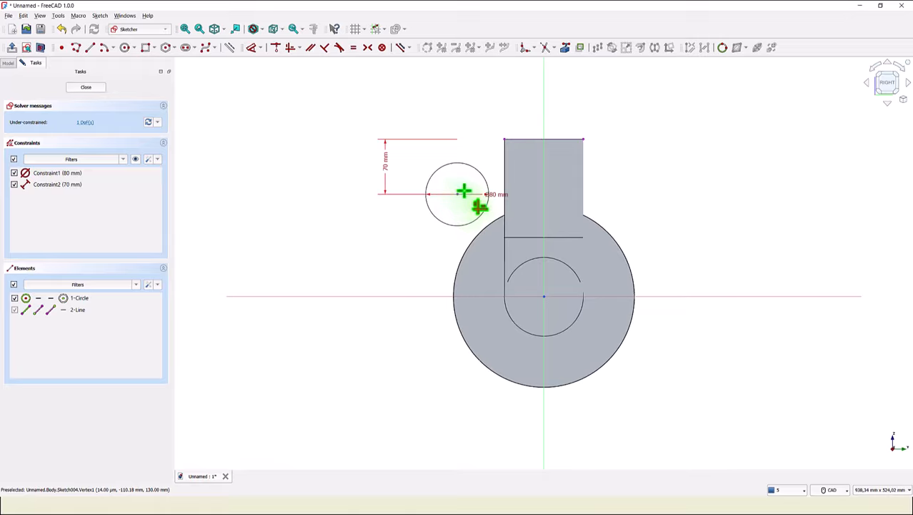
left_click(458, 194)
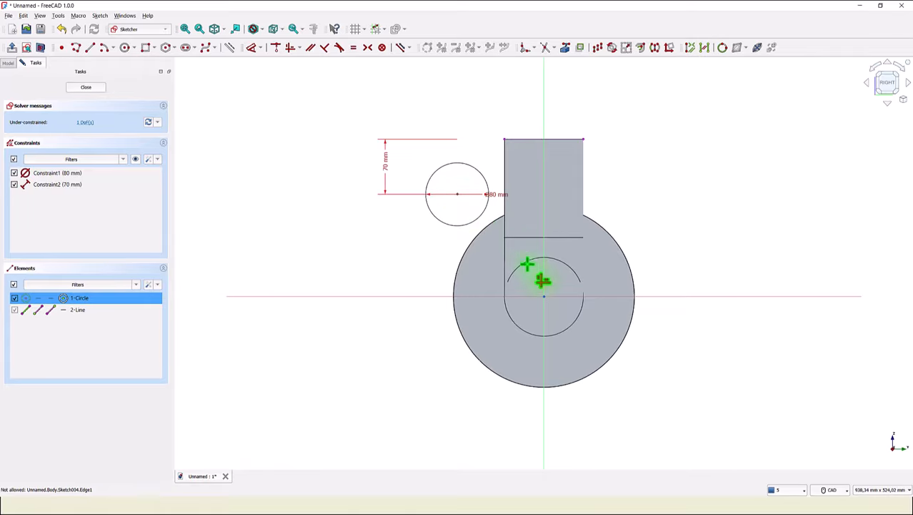
left_click(544, 296)
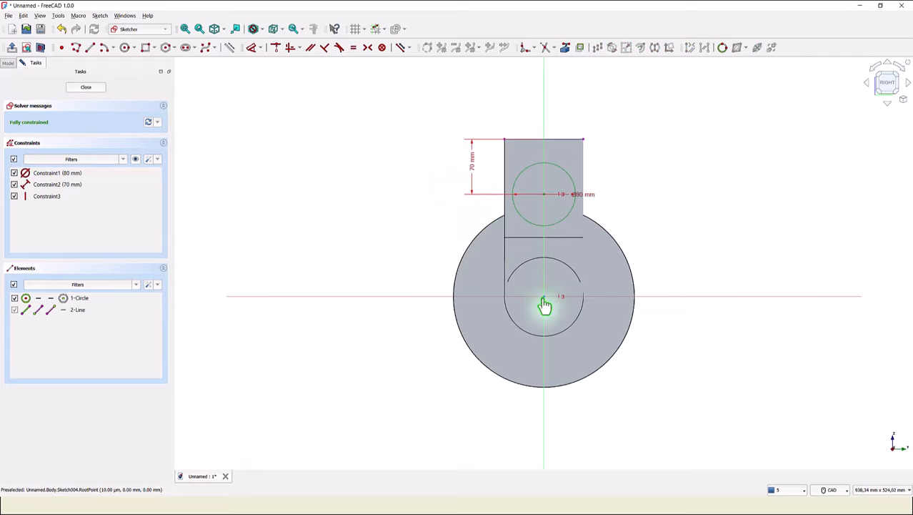
left_click(96, 86)
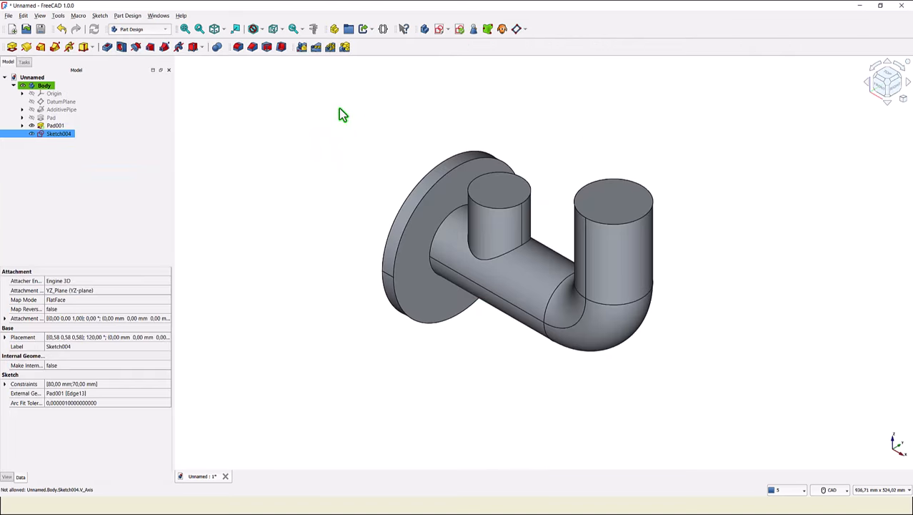
- Pad the side circle sketch 145 mm to form the horizontal branch
left_click(12, 48)
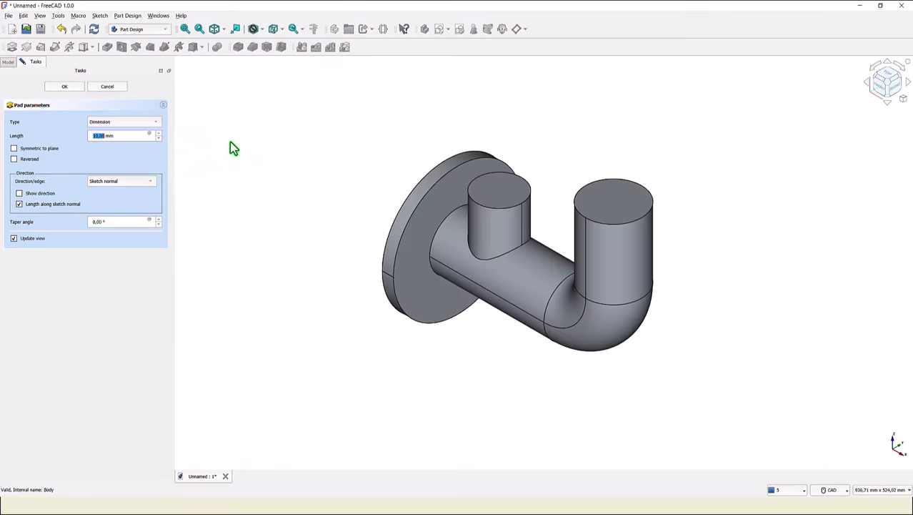
type("145")
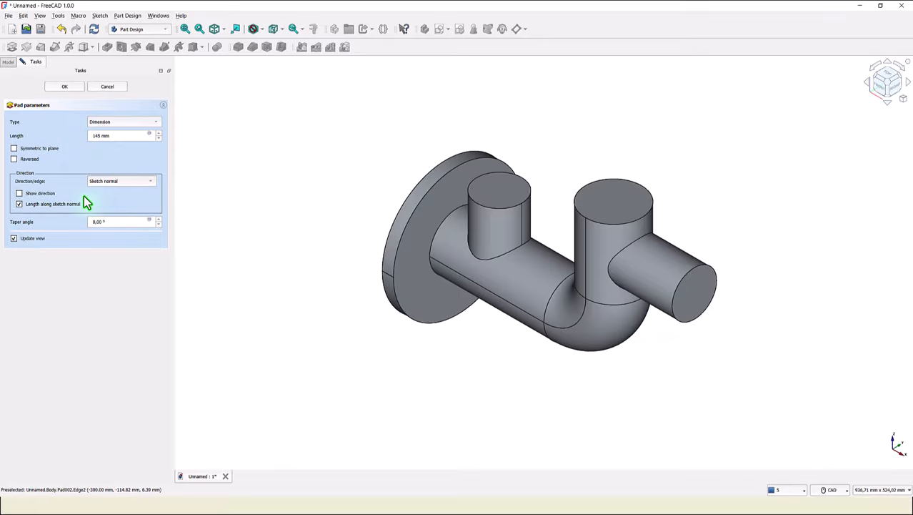
left_click(73, 88)
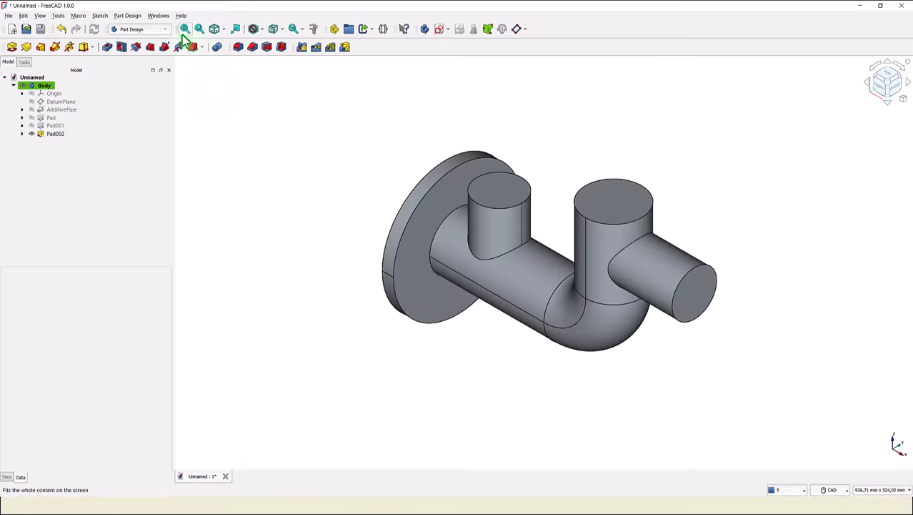
left_click(184, 31)
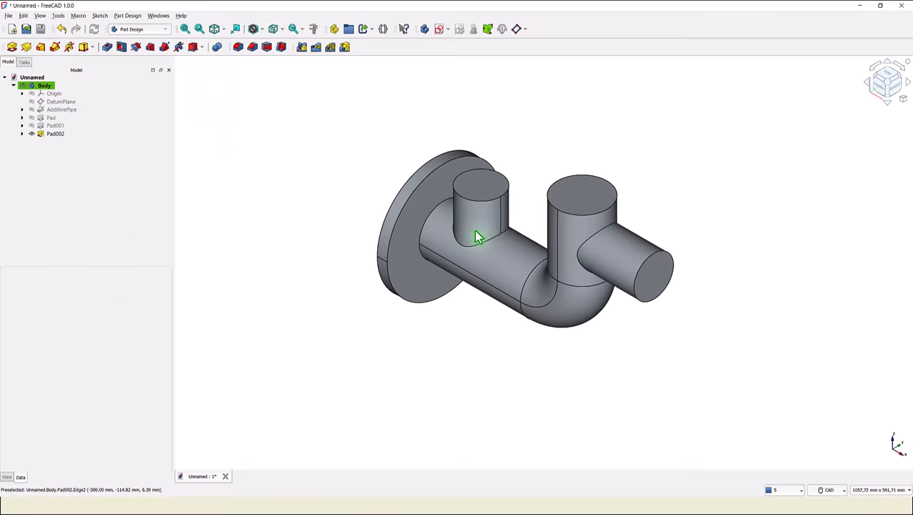
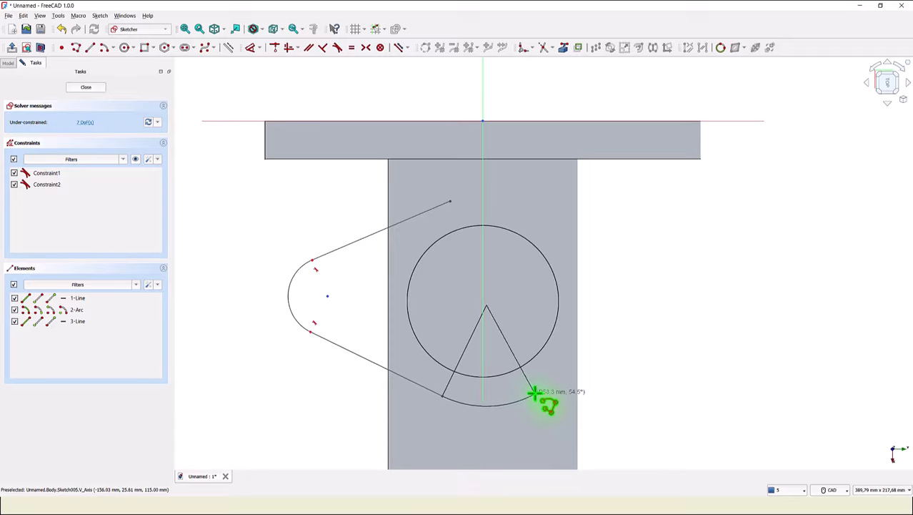
- Continue the polyline with alternating lines and arcs around the circle and close it at the starting point
left_click(535, 388)
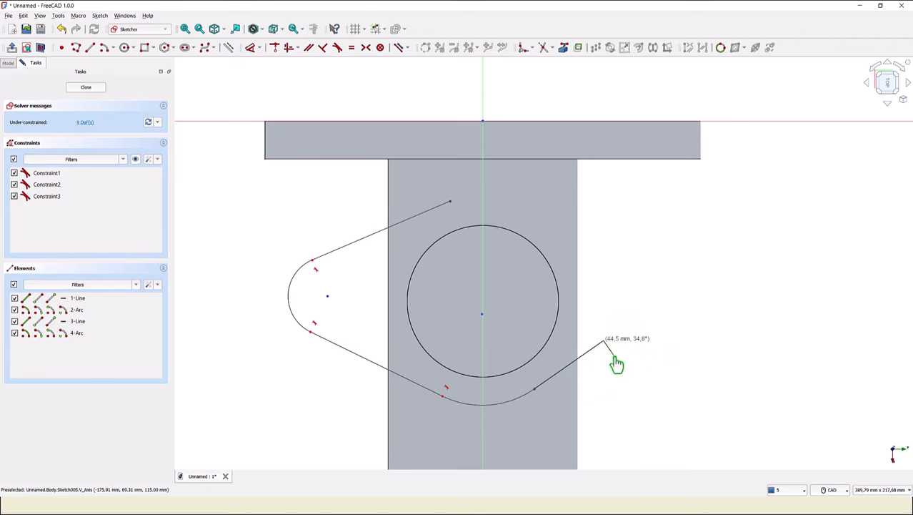
left_click(605, 340)
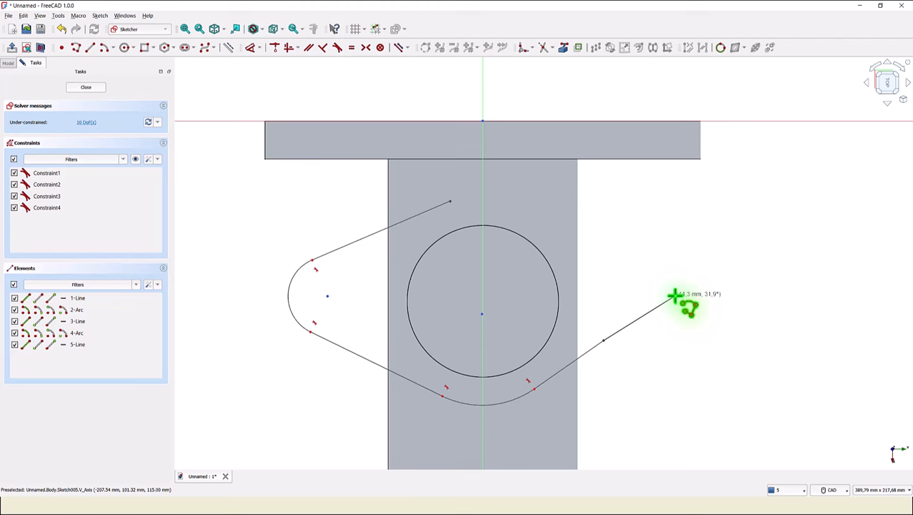
key("m")
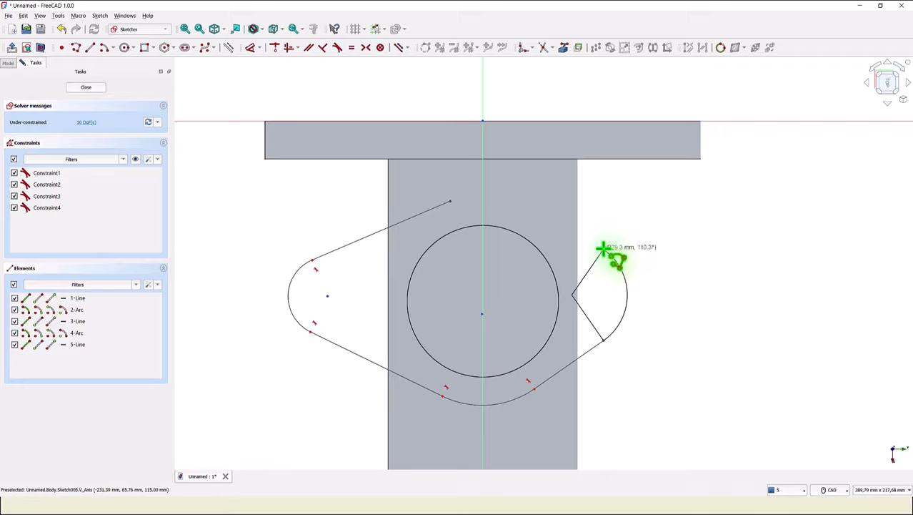
left_click(604, 248)
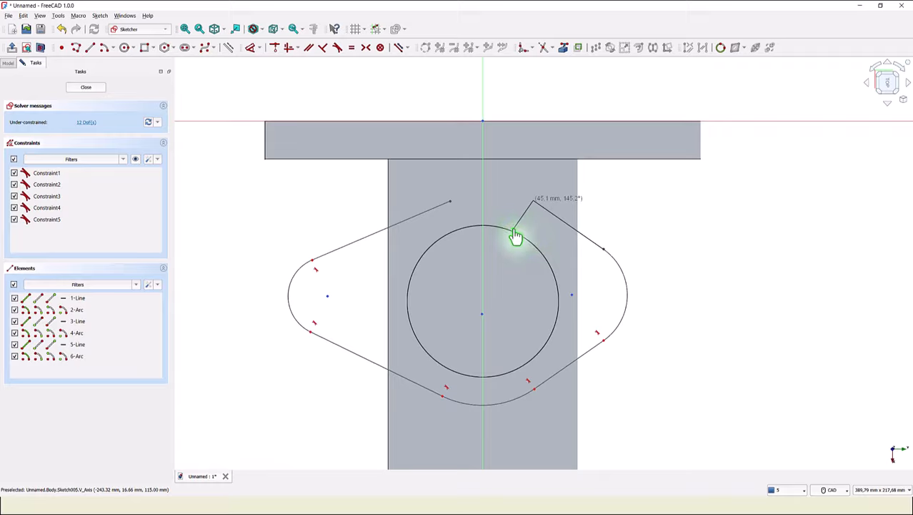
key("m")
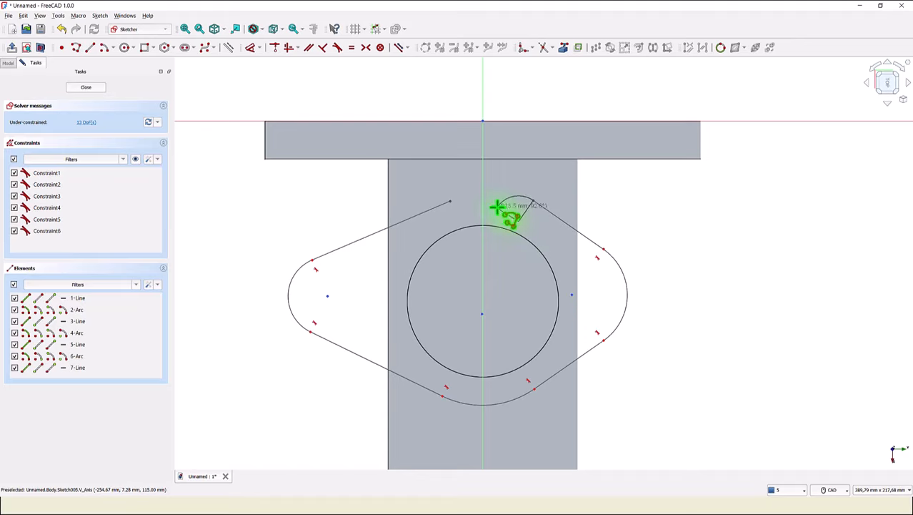
left_click(450, 202)
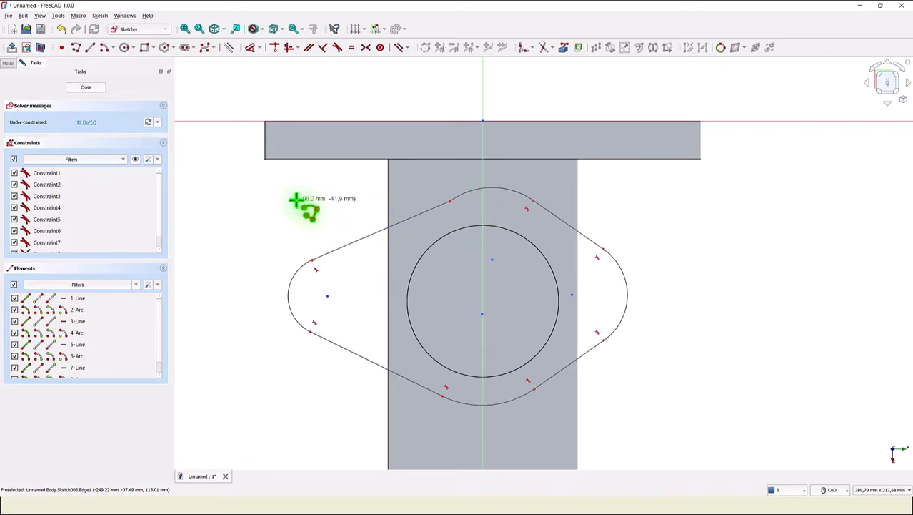
- Make the upper-left line tangent to the top arc
left_click(338, 48)
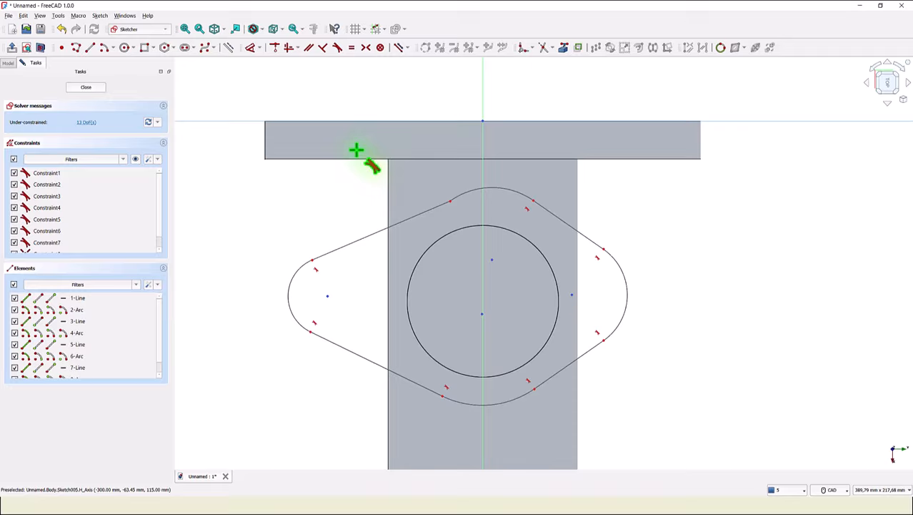
left_click(423, 213)
left_click(461, 205)
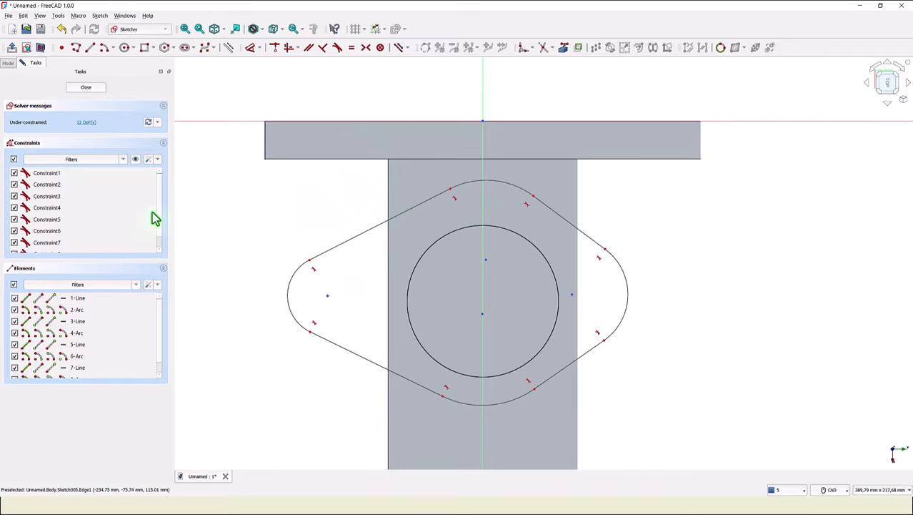
- Align the left and right arc centres horizontally
left_click(289, 47)
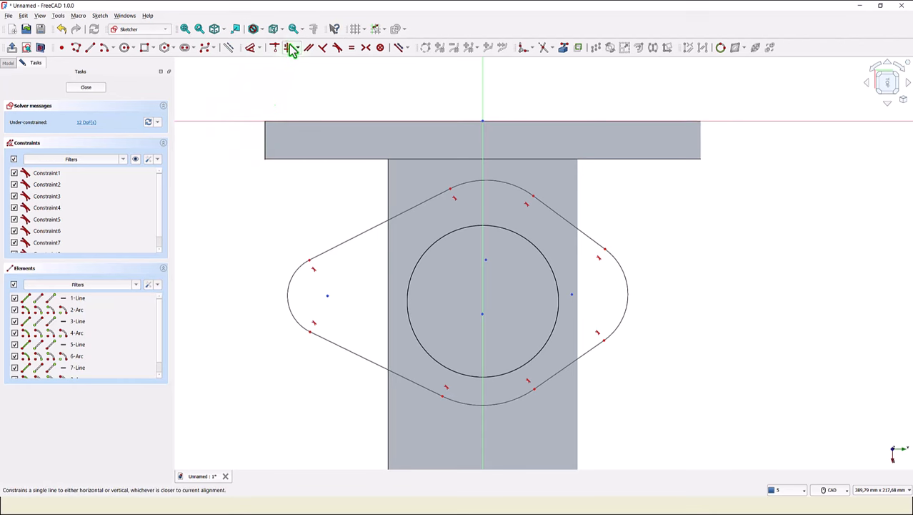
left_click(329, 298)
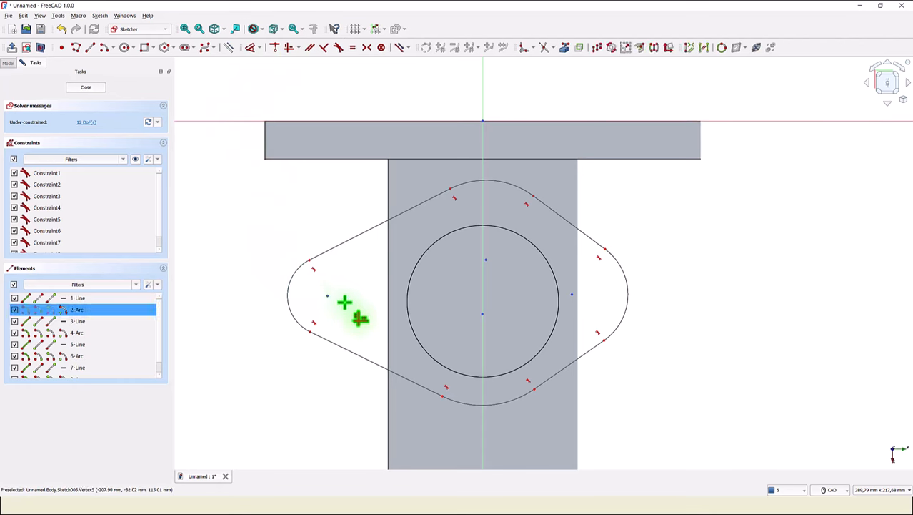
left_click(575, 295)
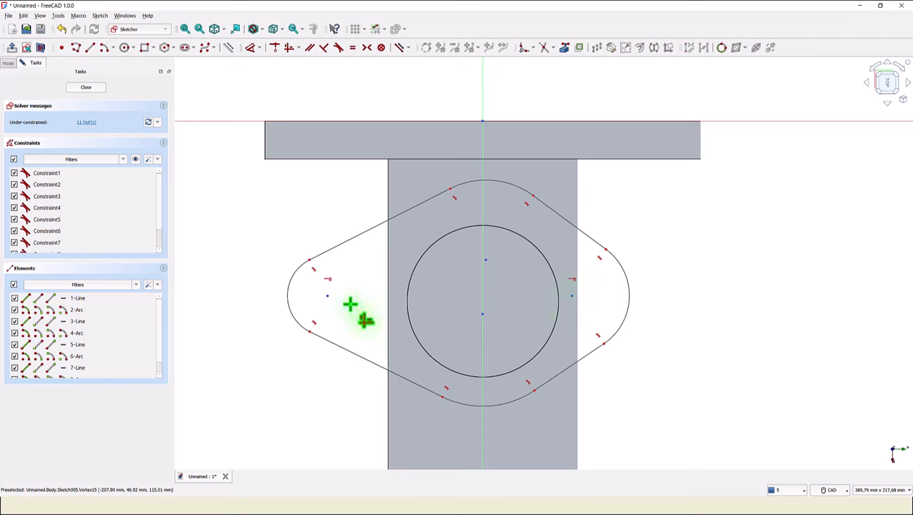
left_click(326, 296)
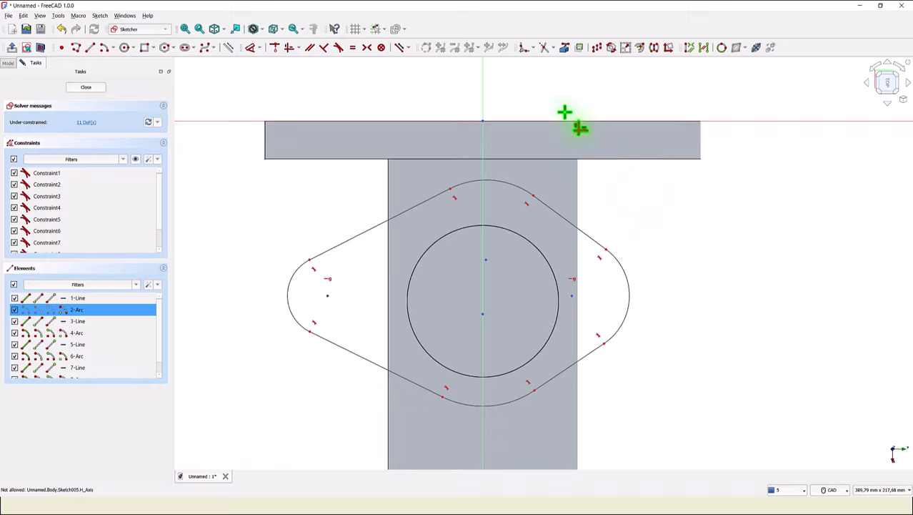
- Link the branch pad's circular edge into the sketch as external geometry
left_click(564, 49)
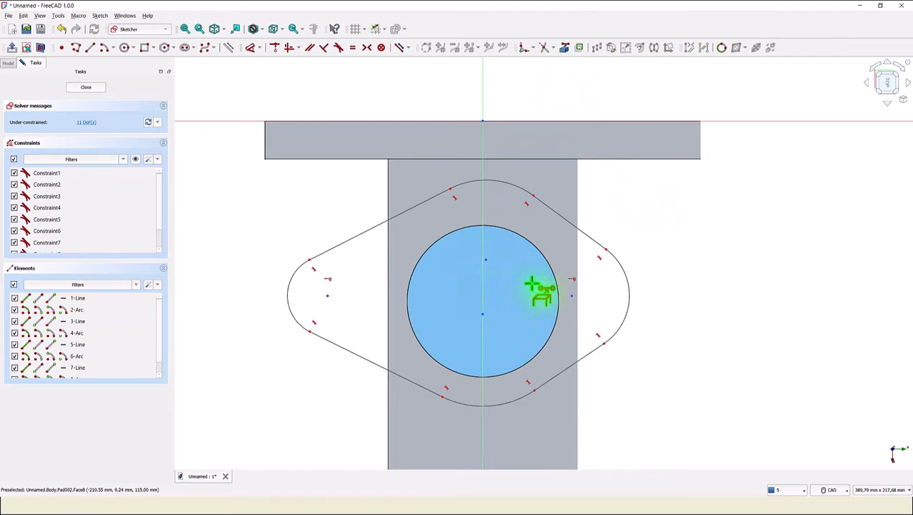
left_click(552, 268)
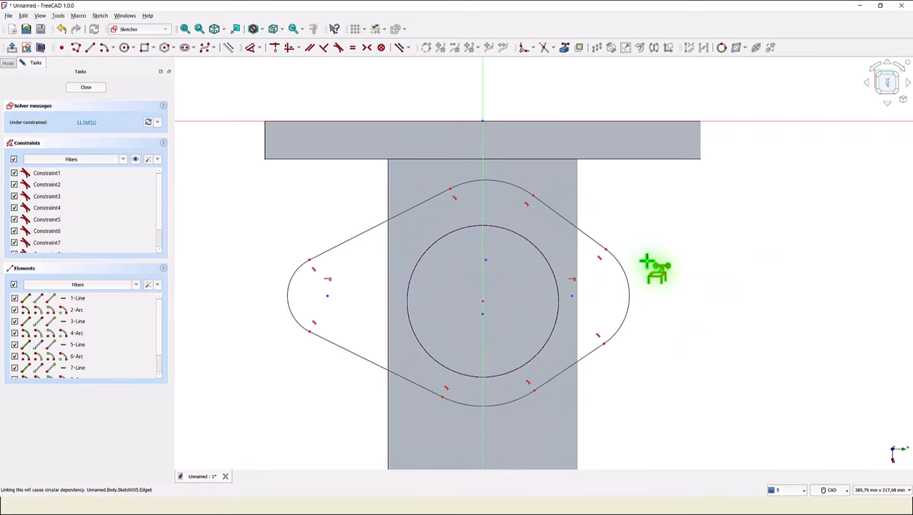
right_click(666, 224)
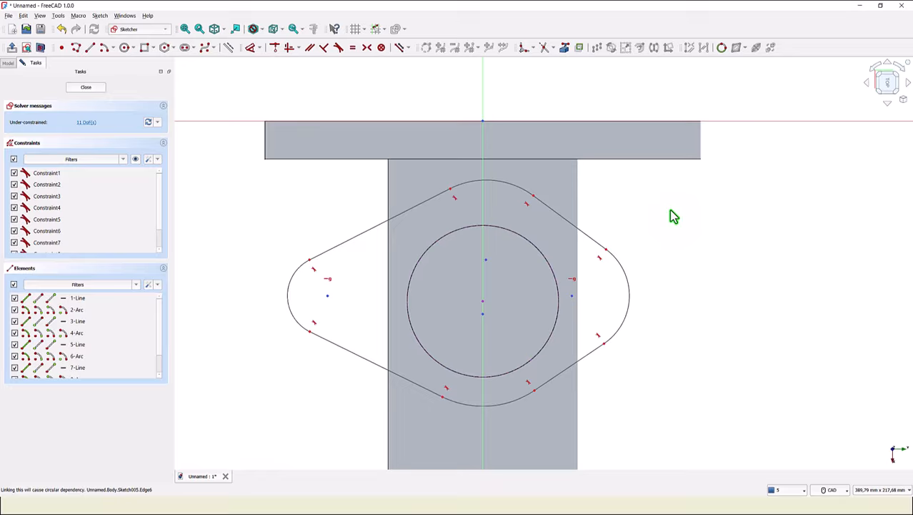
- Align the left arc's centre horizontally with the circle's centre
left_click(290, 50)
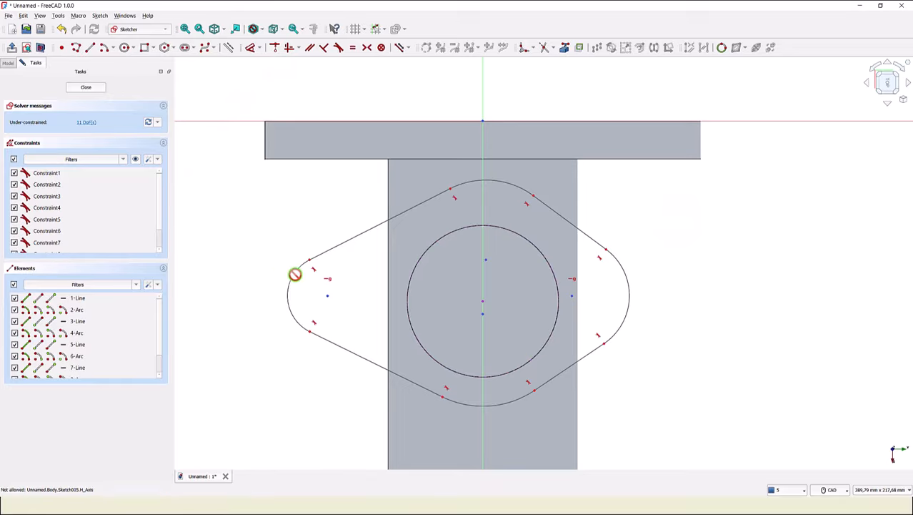
left_click(326, 295)
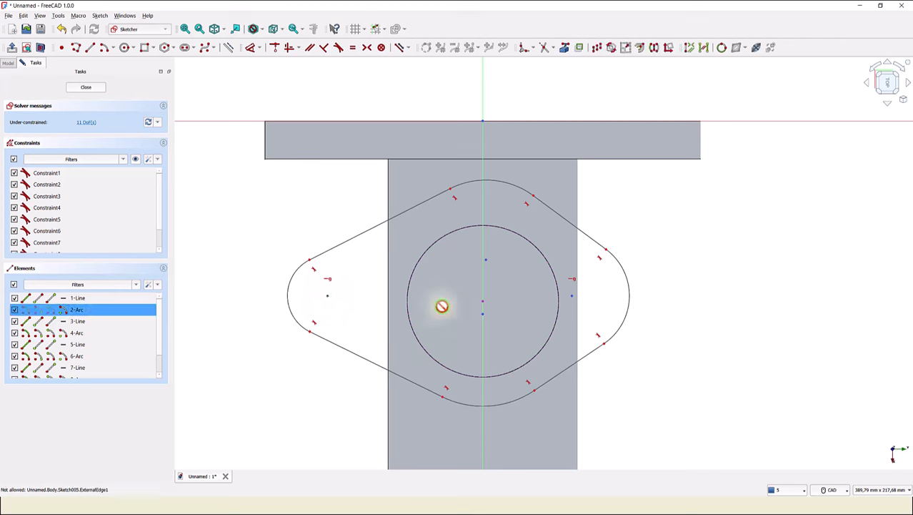
left_click(484, 300)
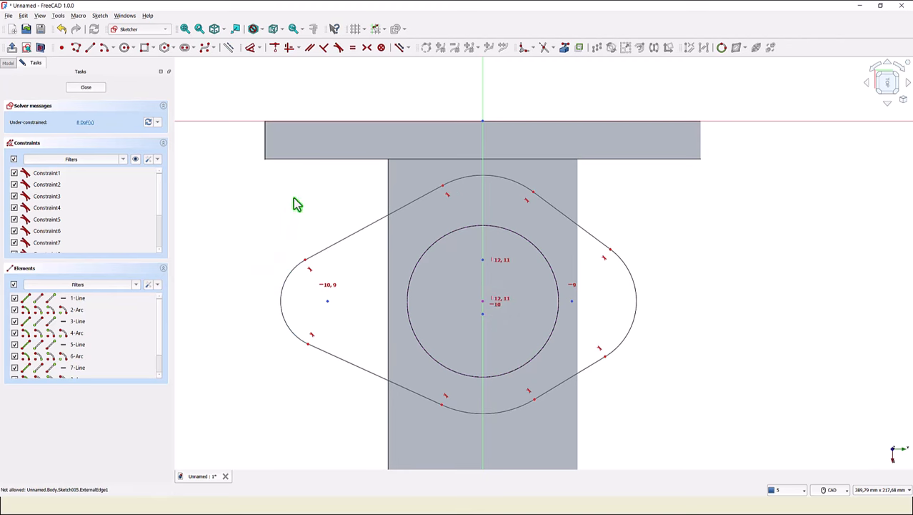
- Make the bottom arc's centre coincident with the circle's centre
left_click(276, 47)
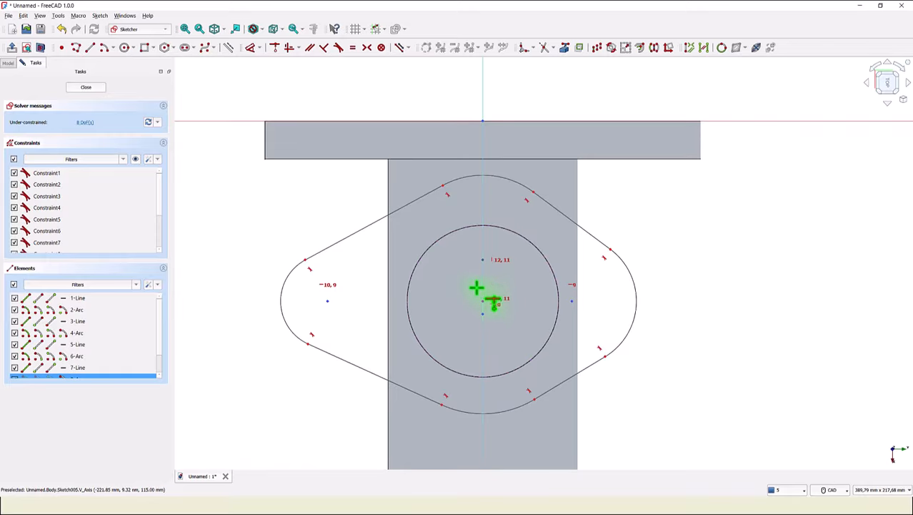
left_click(482, 302)
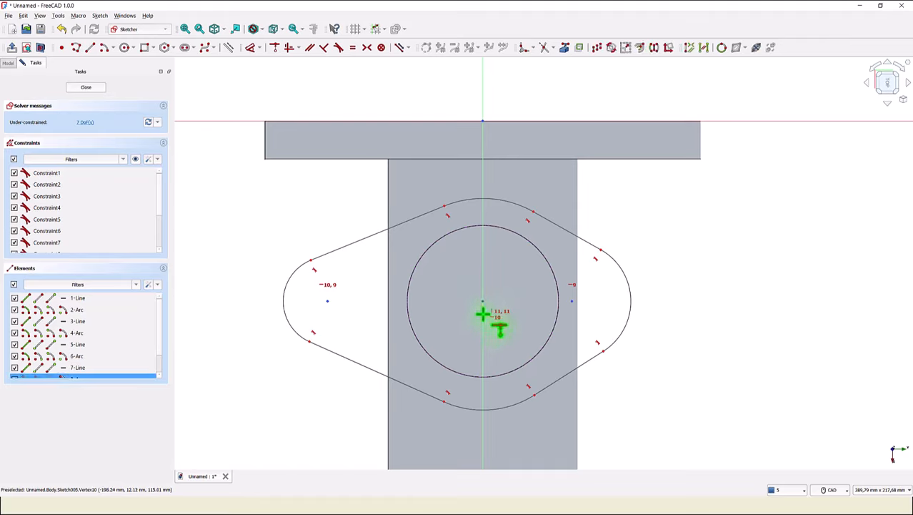
left_click(483, 315)
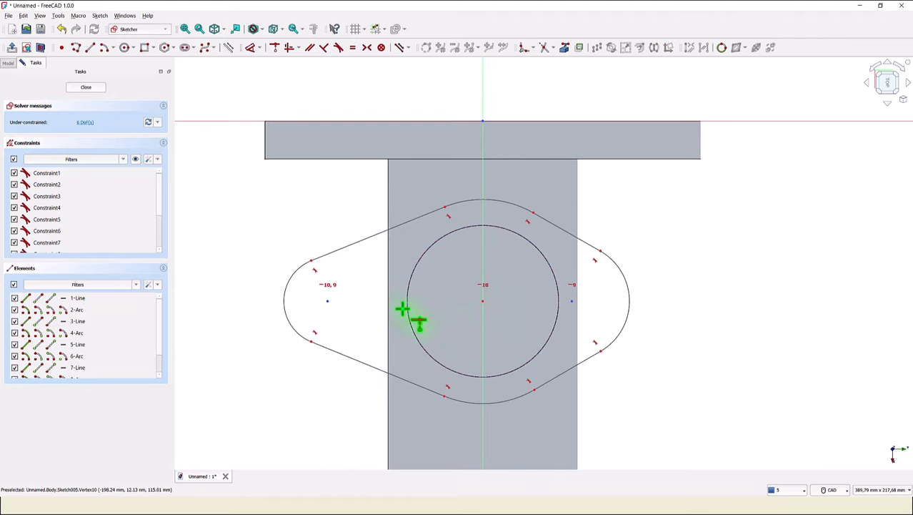
- Apply equal constraints to the upper-left, lower-left and upper-right lines, and to the left and right arcs
left_click(352, 47)
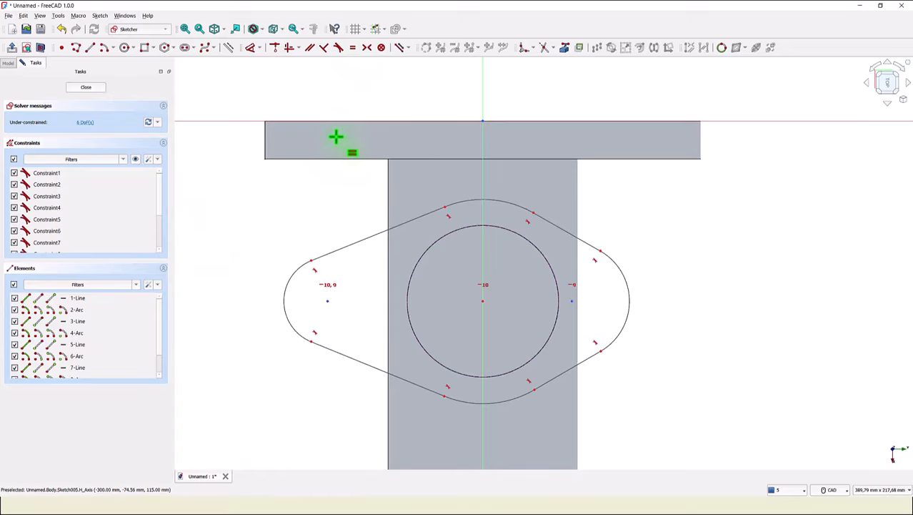
left_click(352, 243)
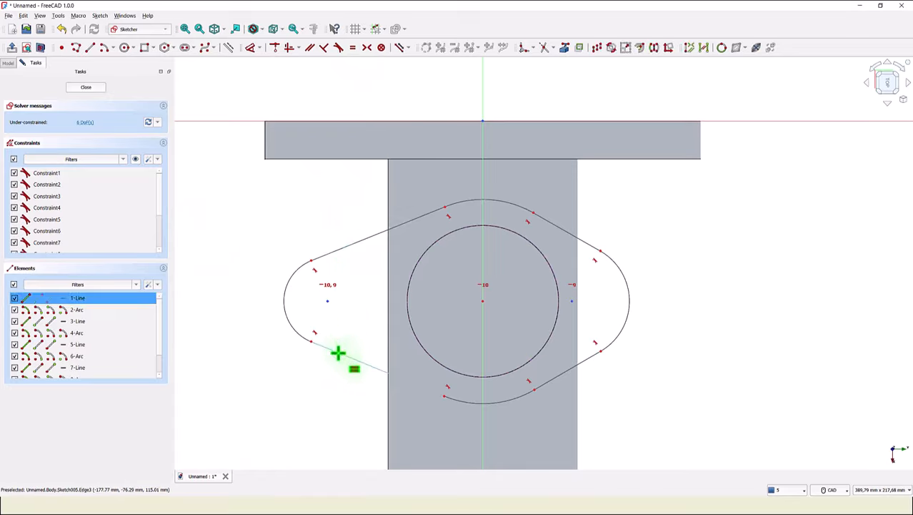
left_click(338, 351)
left_click(350, 245)
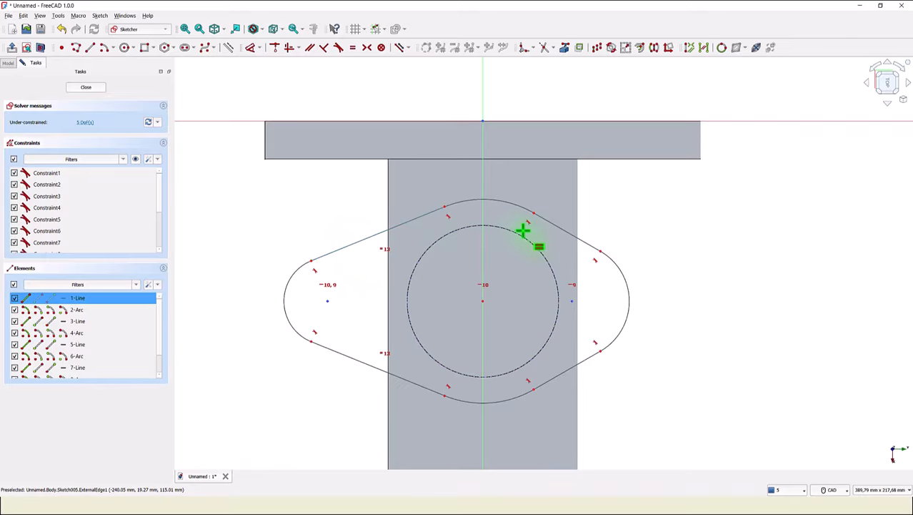
left_click(559, 226)
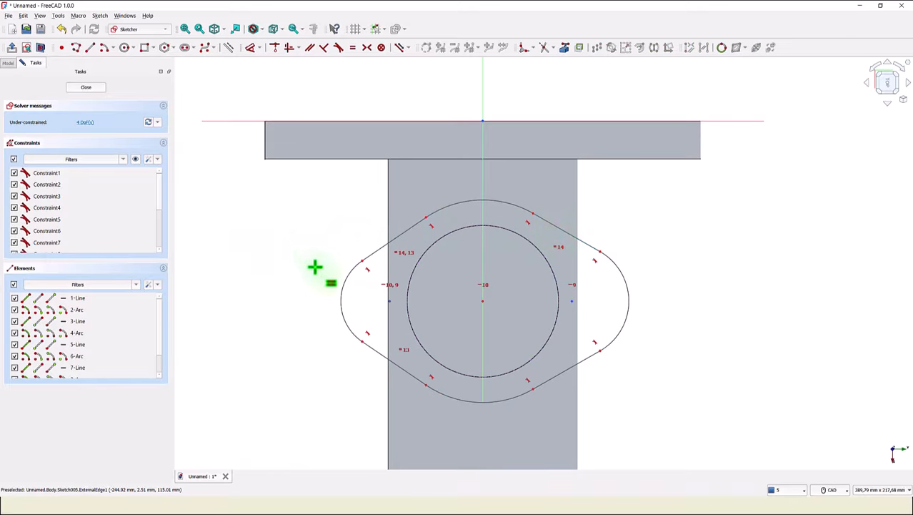
left_click(340, 297)
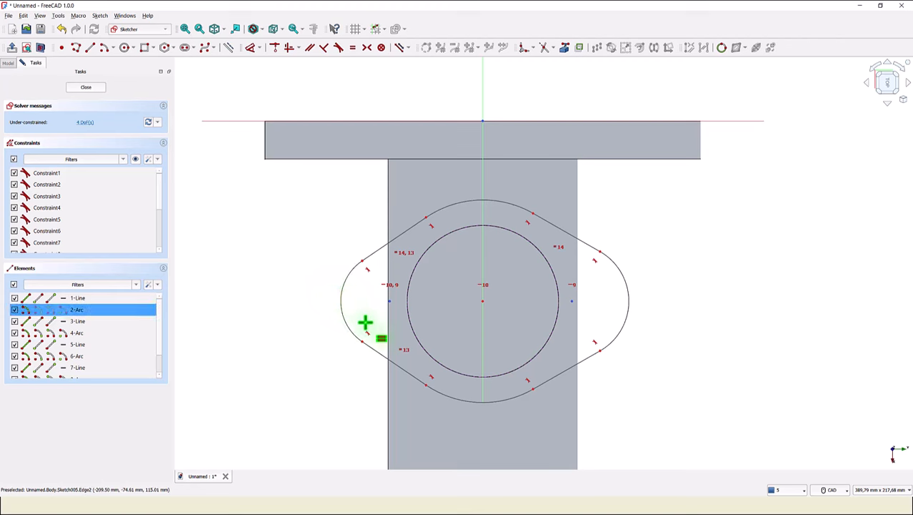
left_click(626, 308)
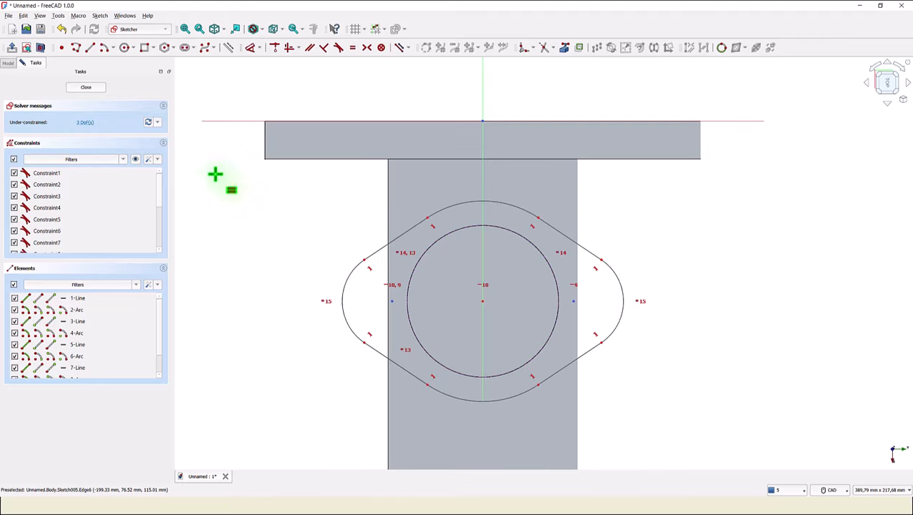
- Set the left arc's radius to 20 mm
left_click(251, 49)
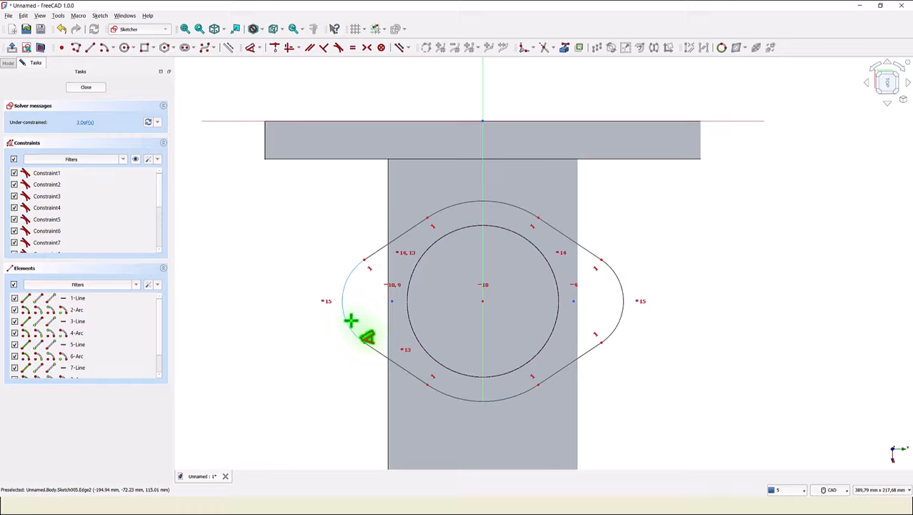
left_click(351, 320)
left_click(300, 328)
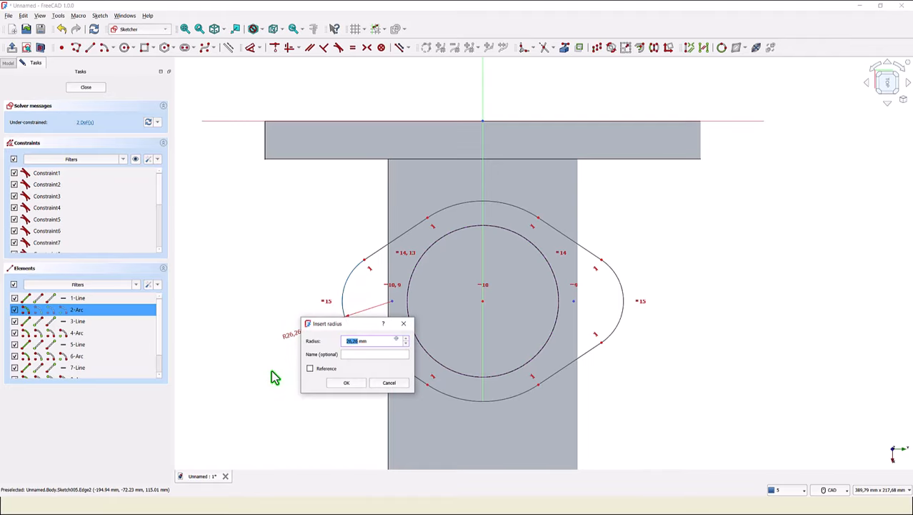
key("Return")
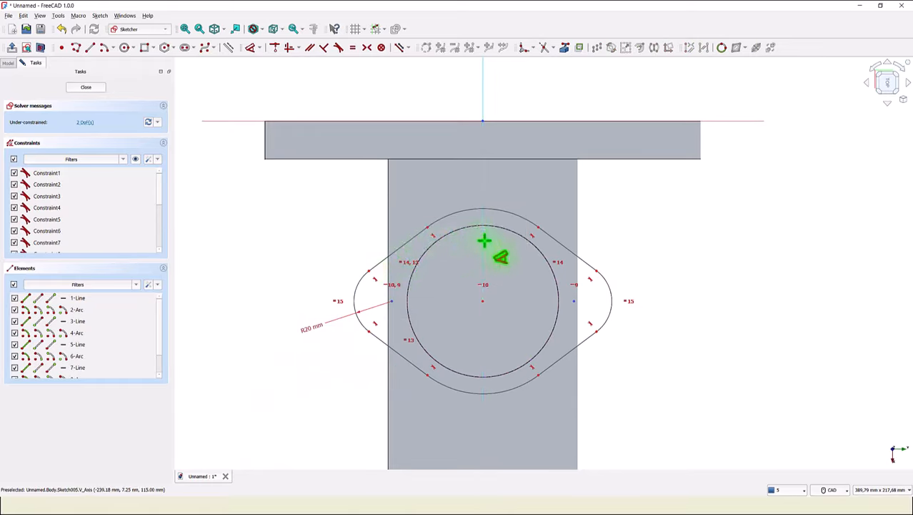
- Set the top arc's radius to 20 mm
left_click(508, 211)
left_click(521, 188)
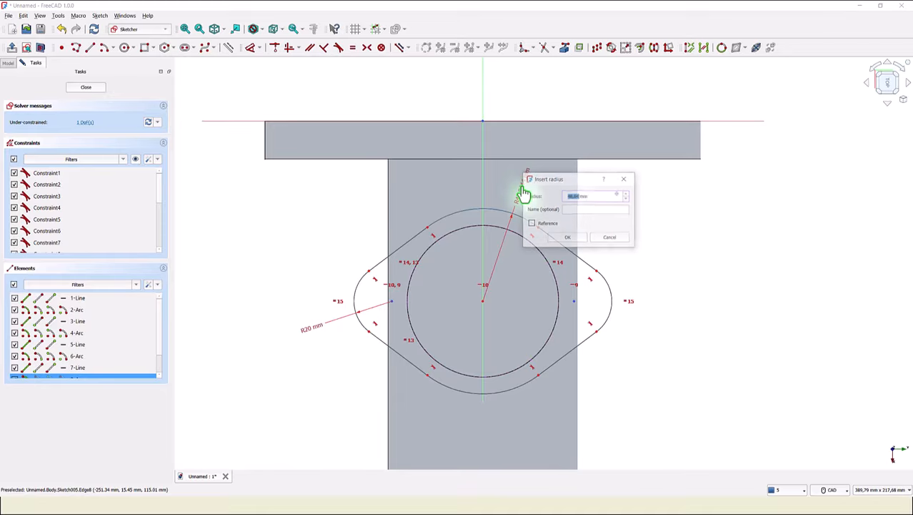
key("BackSpace")
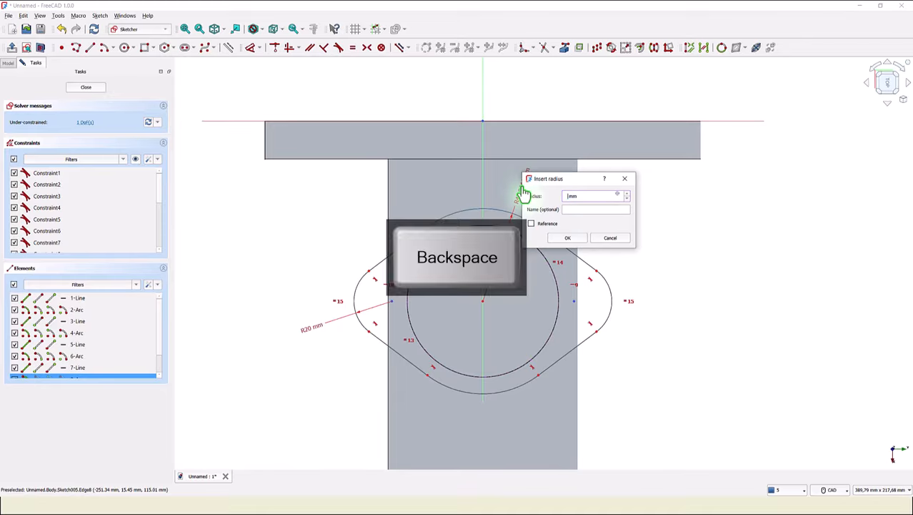
type("50")
key("Return")
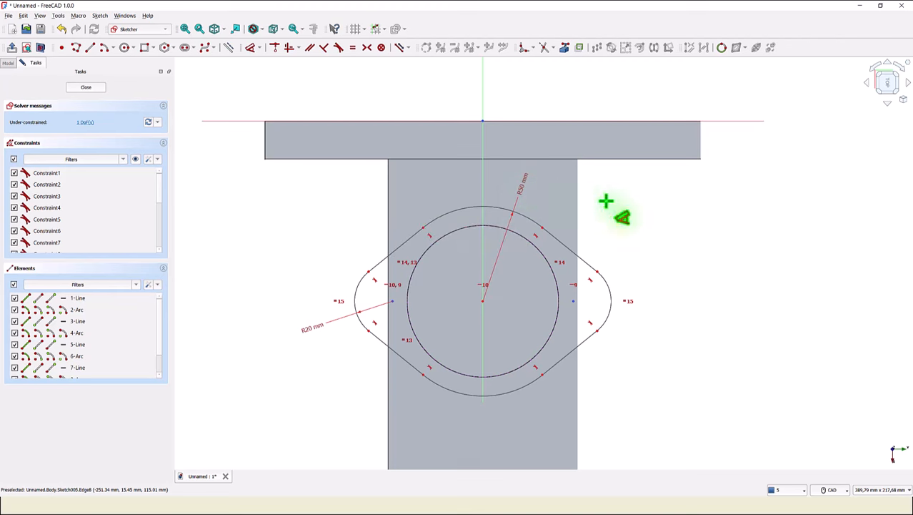
- Dimension the horizontal distance between the left and right arc centres as 140 mm
left_click(394, 302)
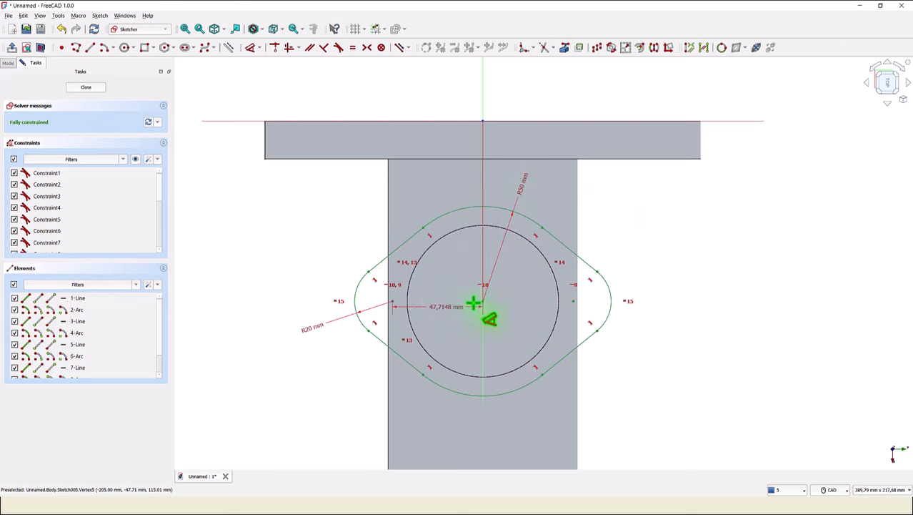
left_click(572, 301)
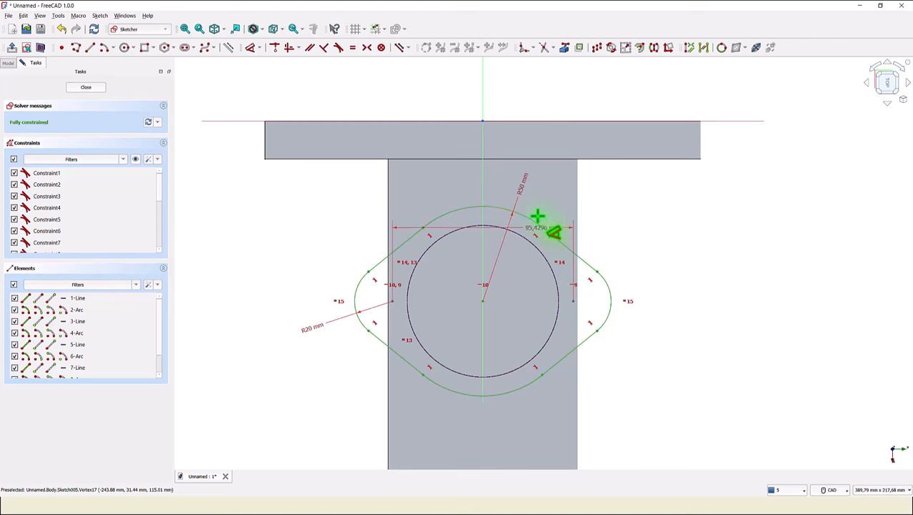
left_click(461, 180)
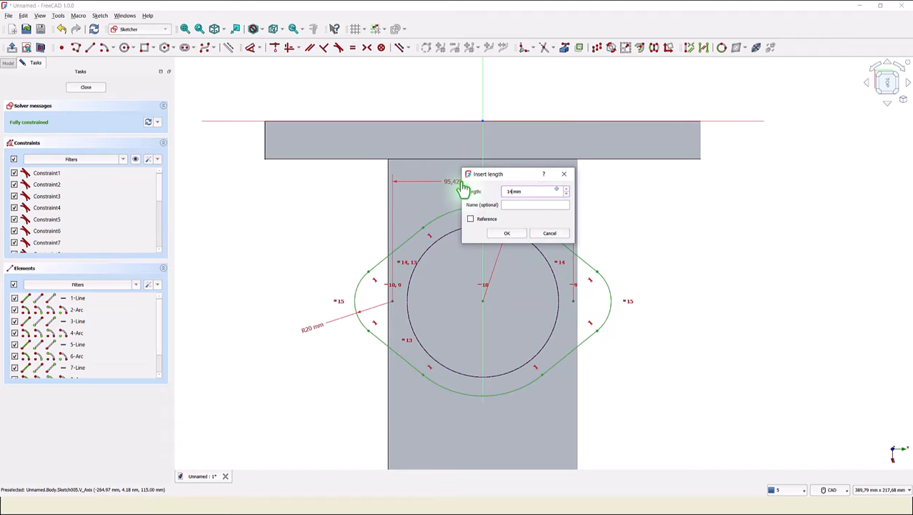
type("140")
key("Return")
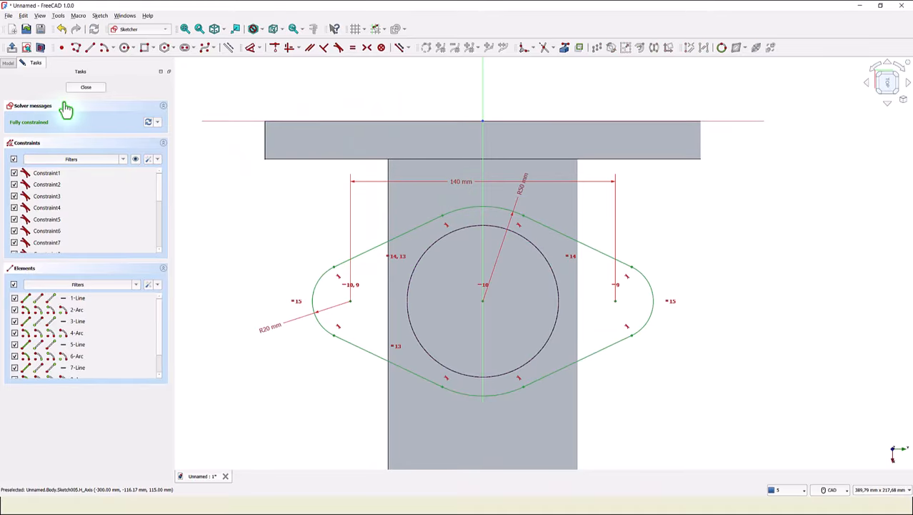
- Close the sketch and pad the diamond flange profile 15 mm in the reversed direction
left_click(85, 88)
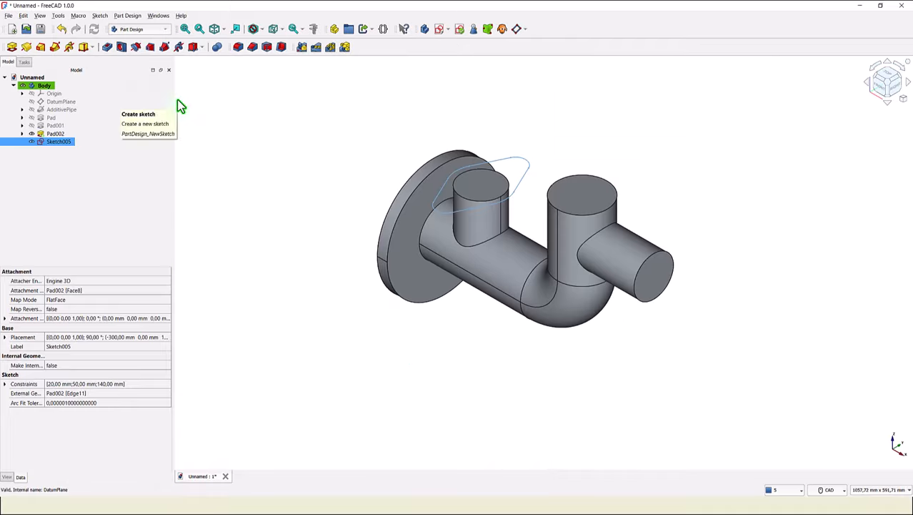
left_click(11, 47)
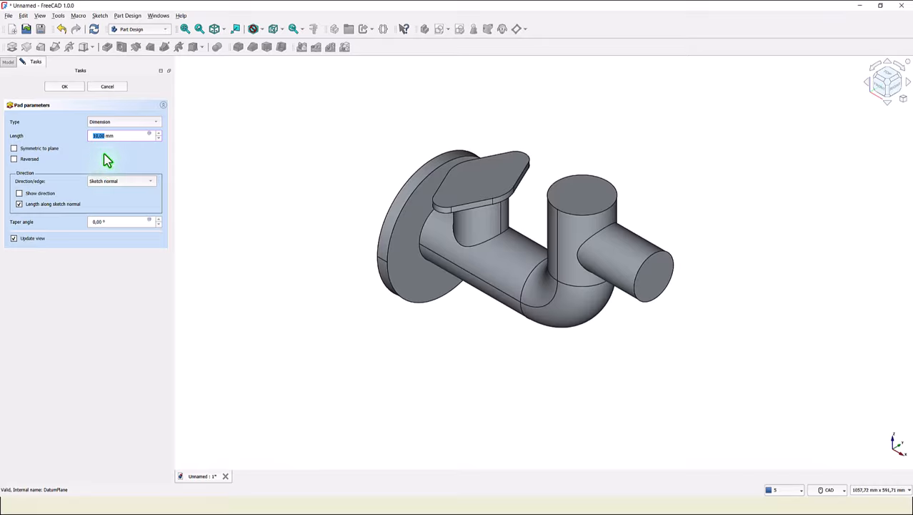
left_click(14, 158)
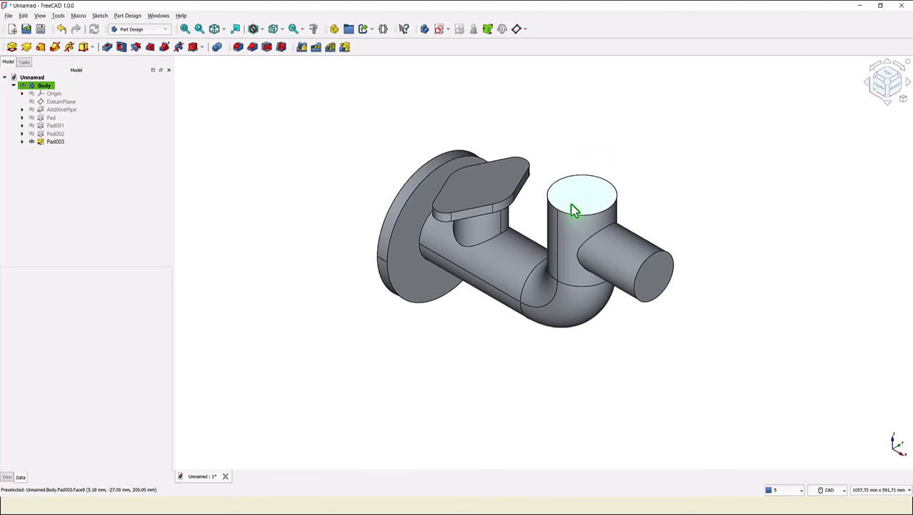
- Start a new sketch on the vertical branch's top face and link its circular edge as external geometry
left_click(577, 205)
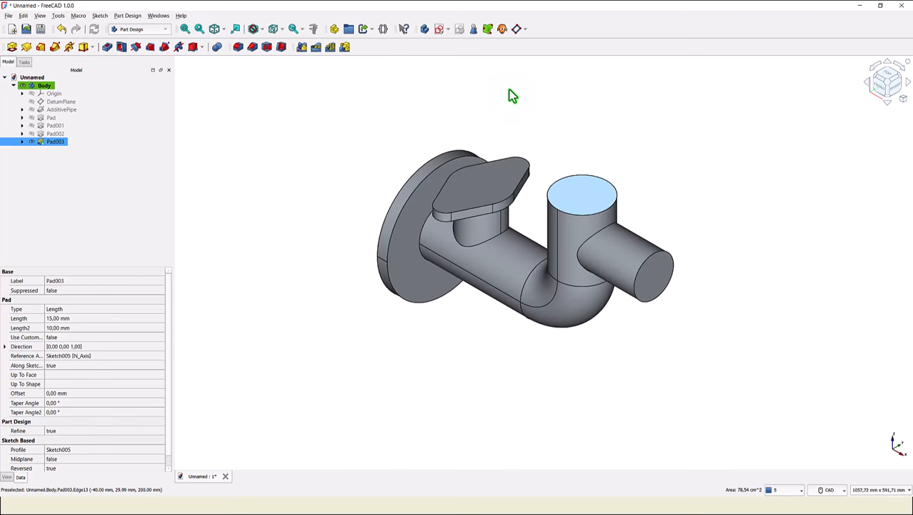
left_click(441, 28)
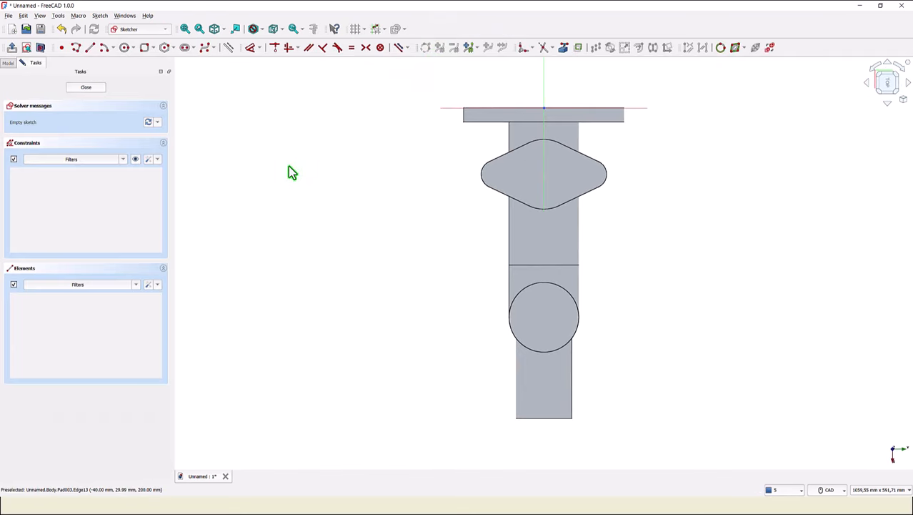
left_click(563, 48)
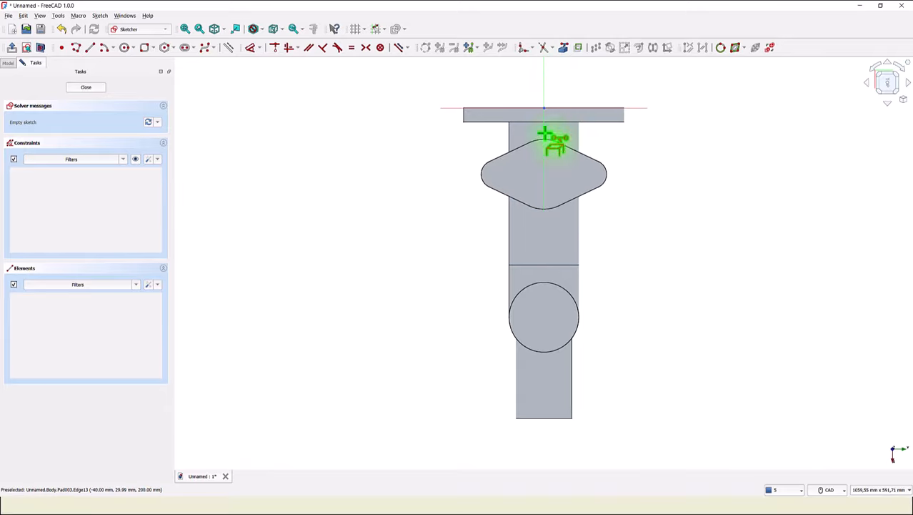
left_click(565, 295)
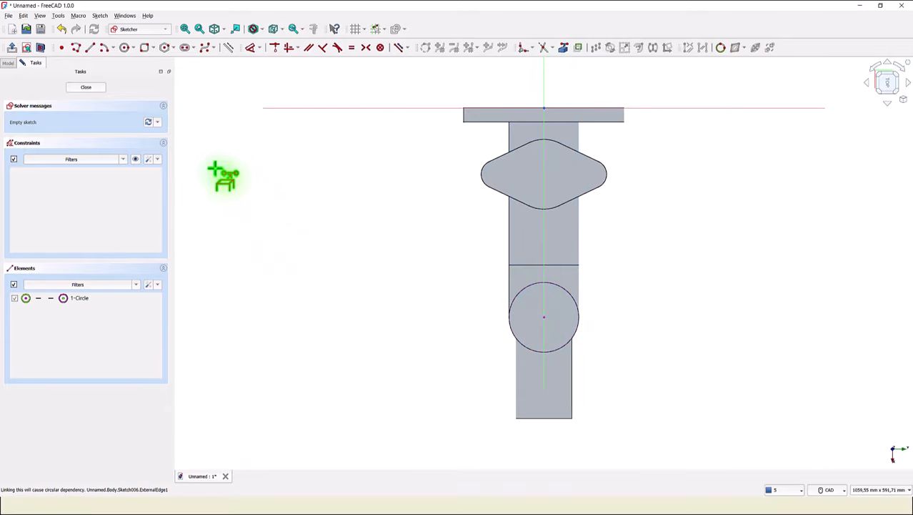
- Draw a 200 mm by 200 mm rounded rectangle with 20 mm corner radius around the linked circle
left_click(152, 48)
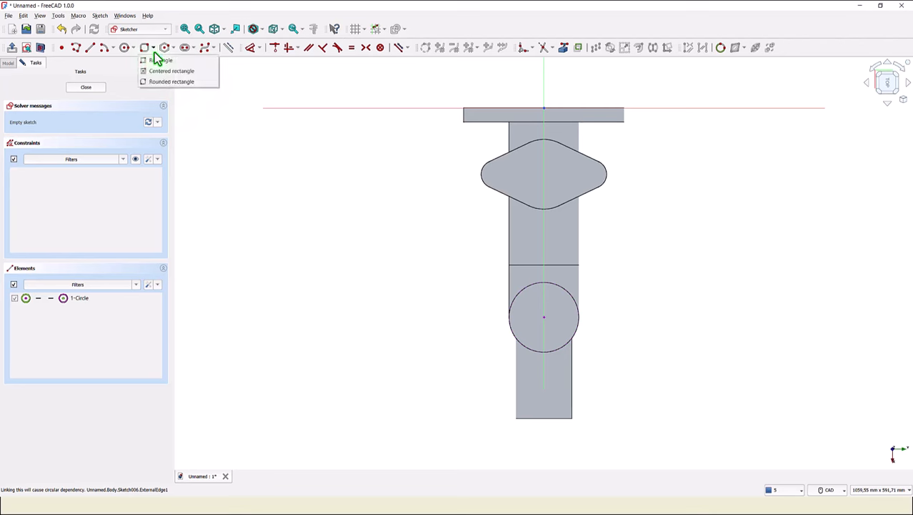
left_click(169, 83)
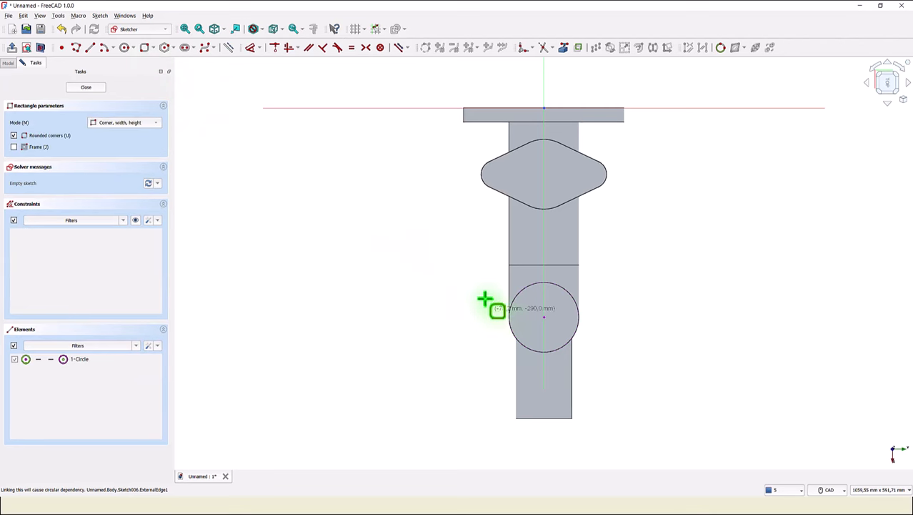
left_click(474, 276)
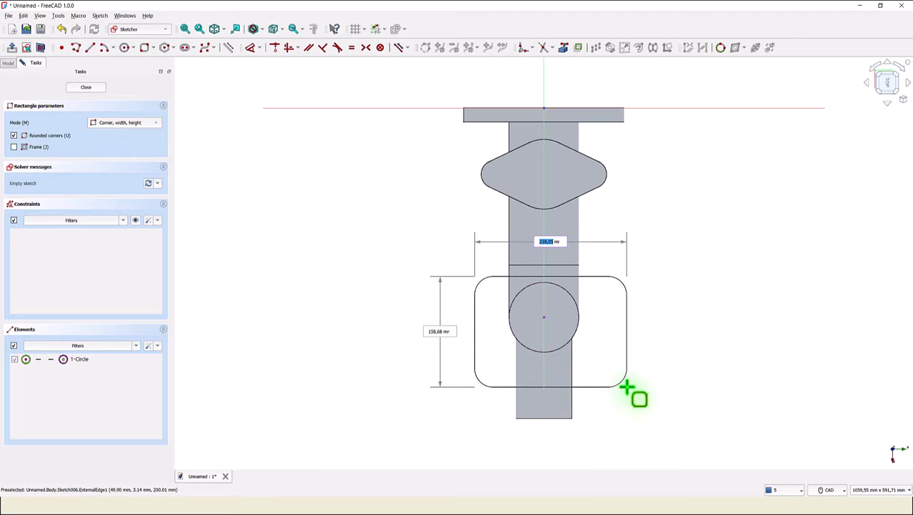
type("200")
key("Return")
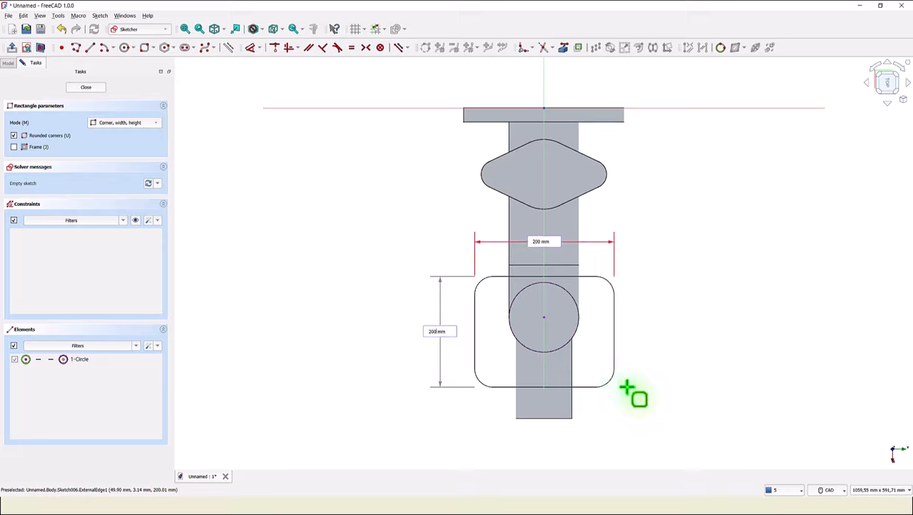
key("Return")
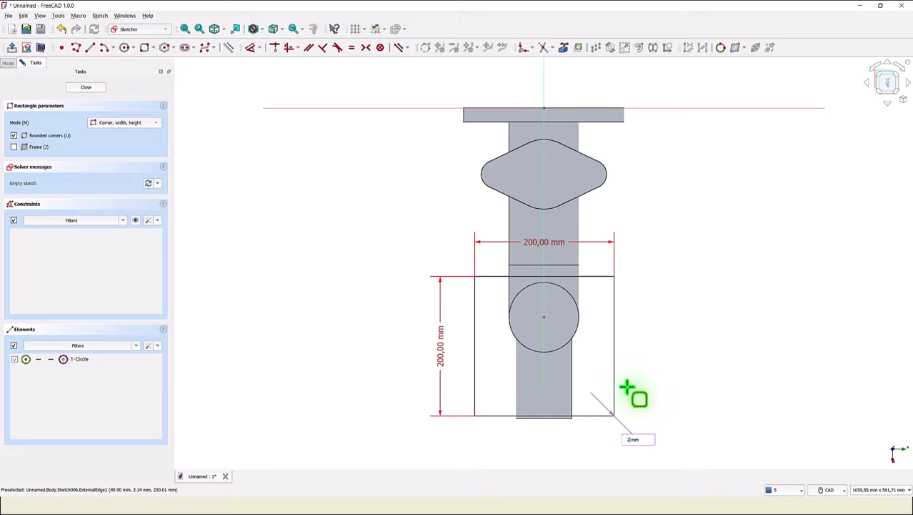
key("Return")
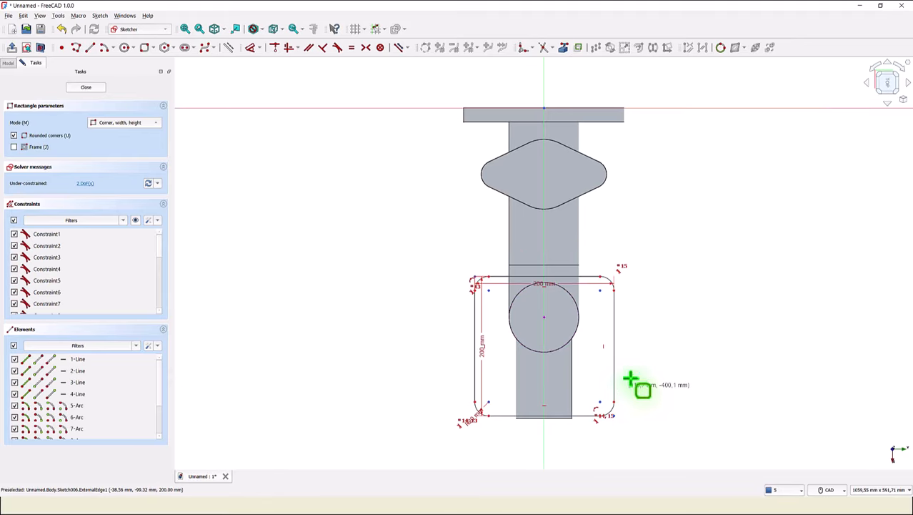
- Draw a diagonal line between opposite corners of the rounded rectangle and make it construction geometry
left_click(366, 48)
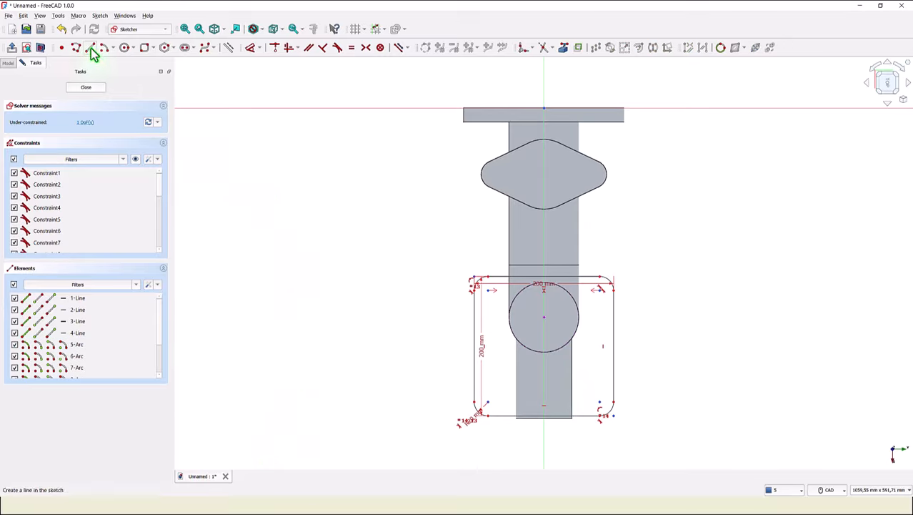
left_click(90, 48)
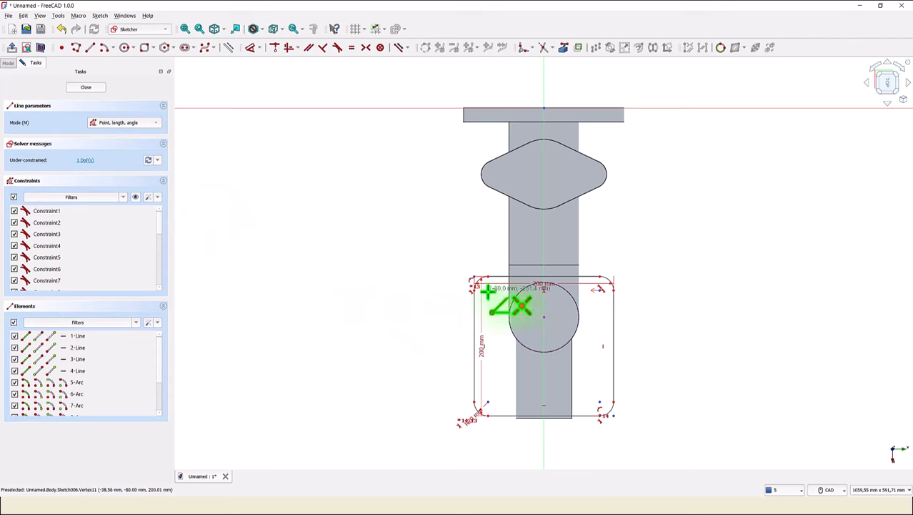
left_click(489, 289)
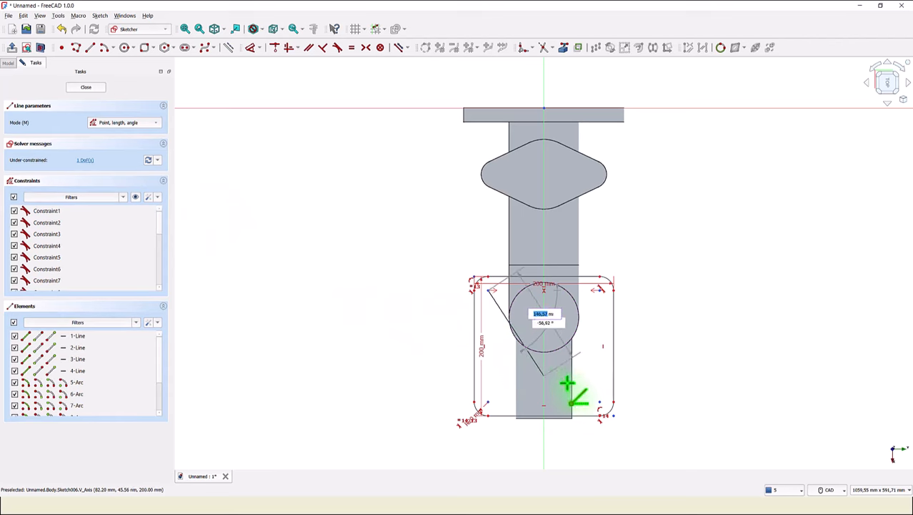
left_click(599, 402)
right_click(700, 291)
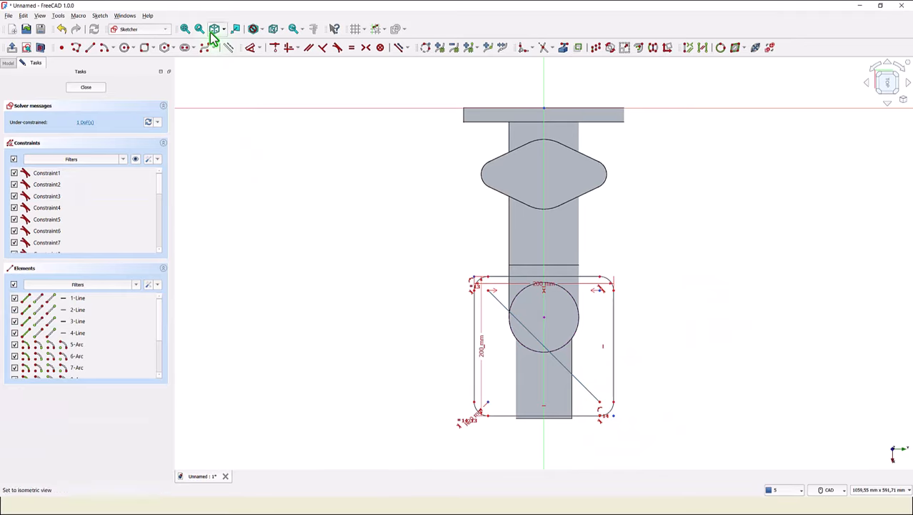
left_click(228, 48)
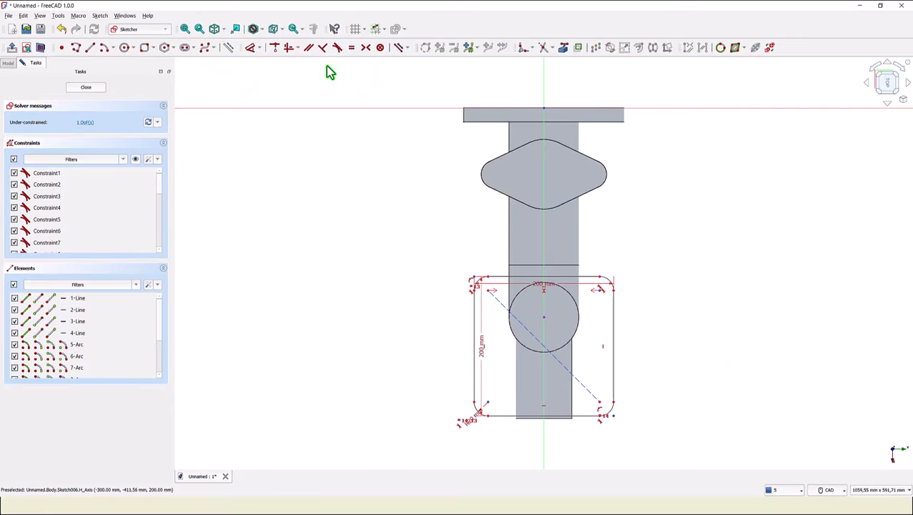
- Constrain the linked circle's centre onto the construction diagonal and close the sketch
left_click(276, 47)
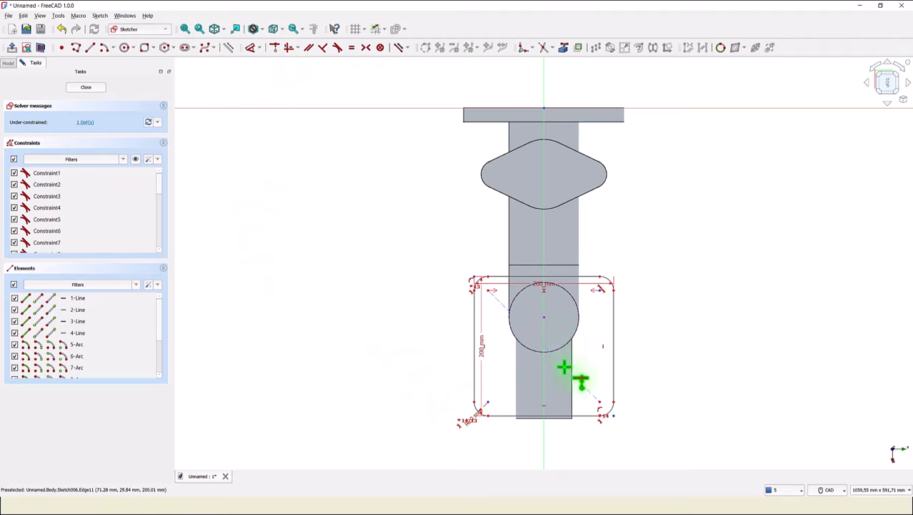
left_click(546, 318)
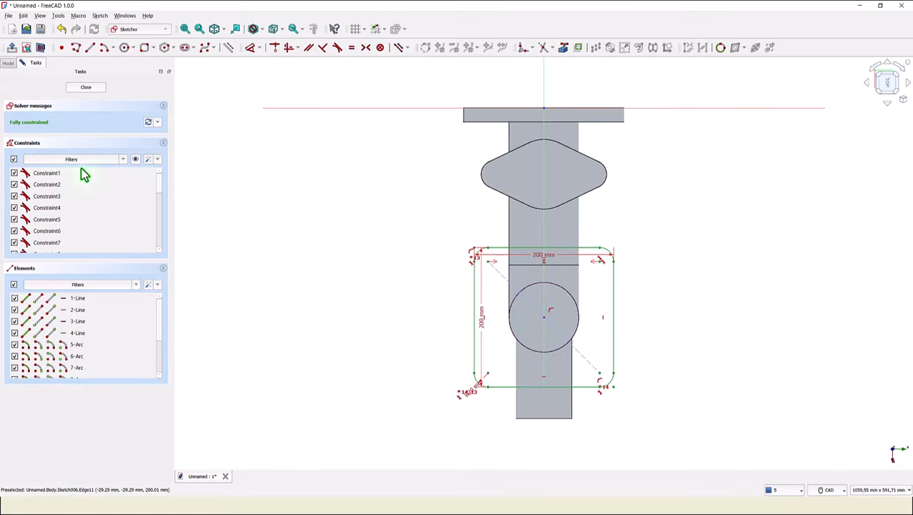
left_click(86, 87)
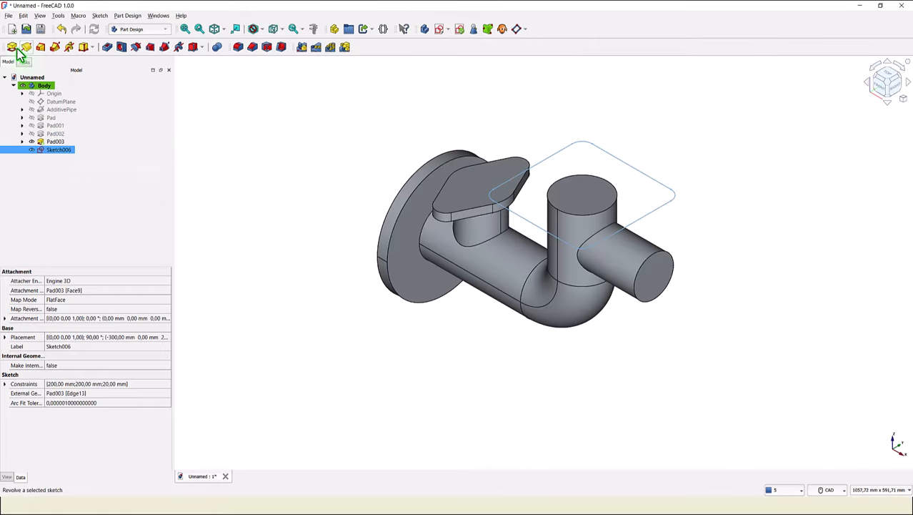
- Pad the square flange sketch 20 mm in the reversed direction
left_click(11, 49)
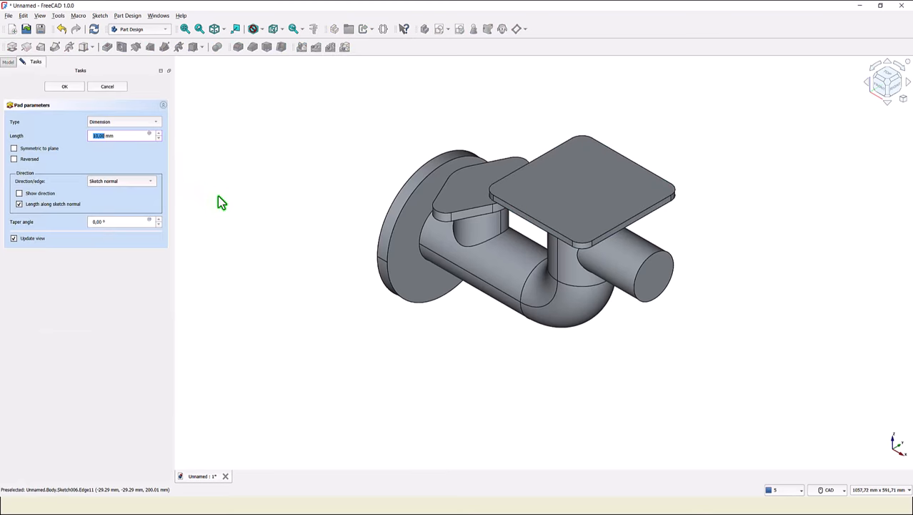
left_click(13, 159)
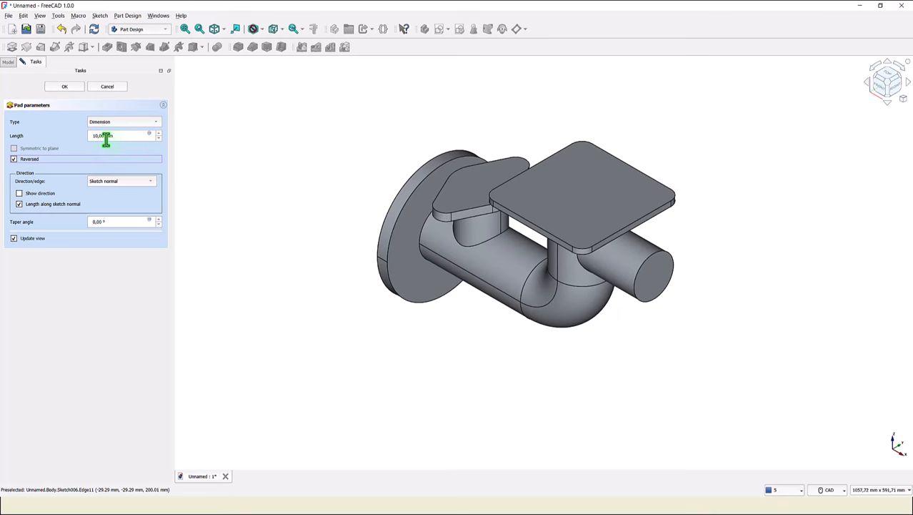
left_click_drag(114, 138, 85, 138)
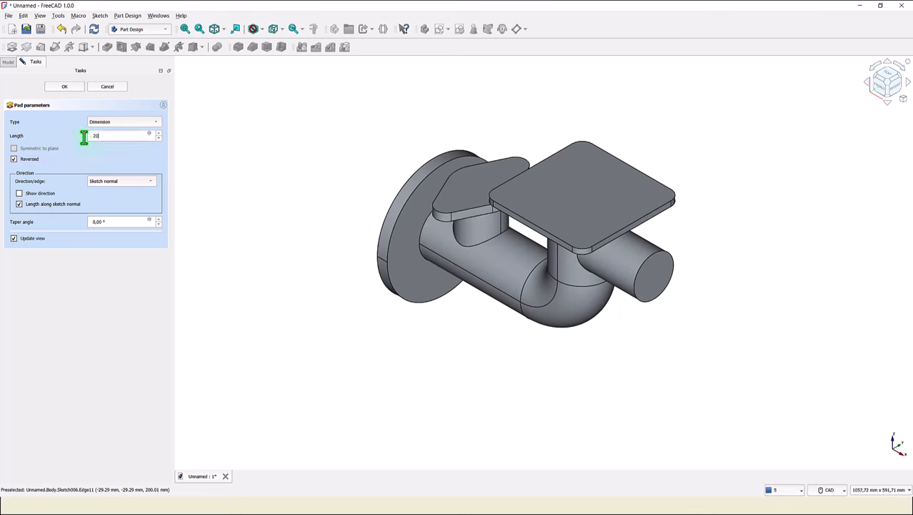
left_click(92, 157)
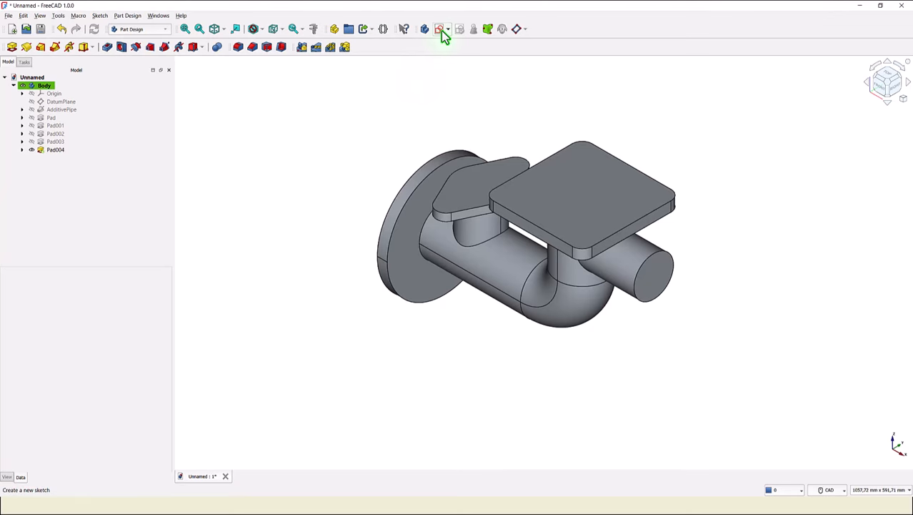
- Create a new sketch on the XZ plane and switch the sketch to section view
left_click(439, 28)
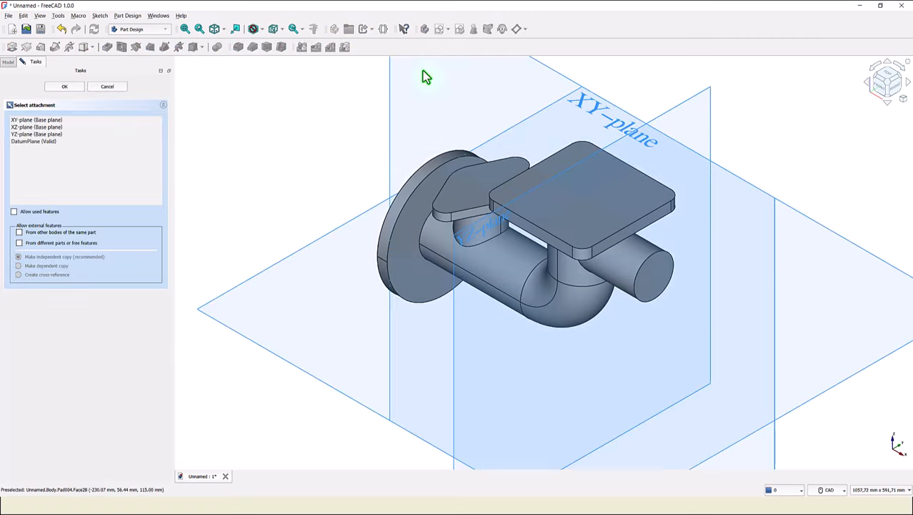
left_click(388, 119)
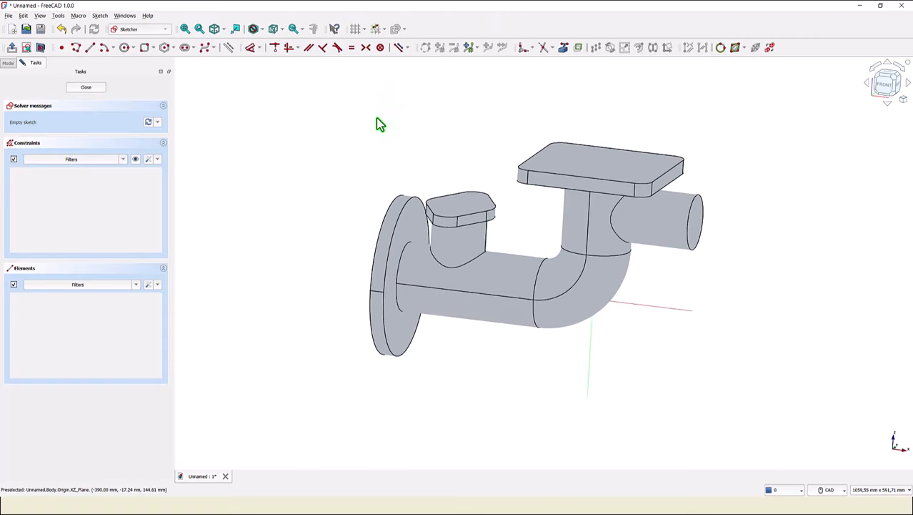
left_click(42, 49)
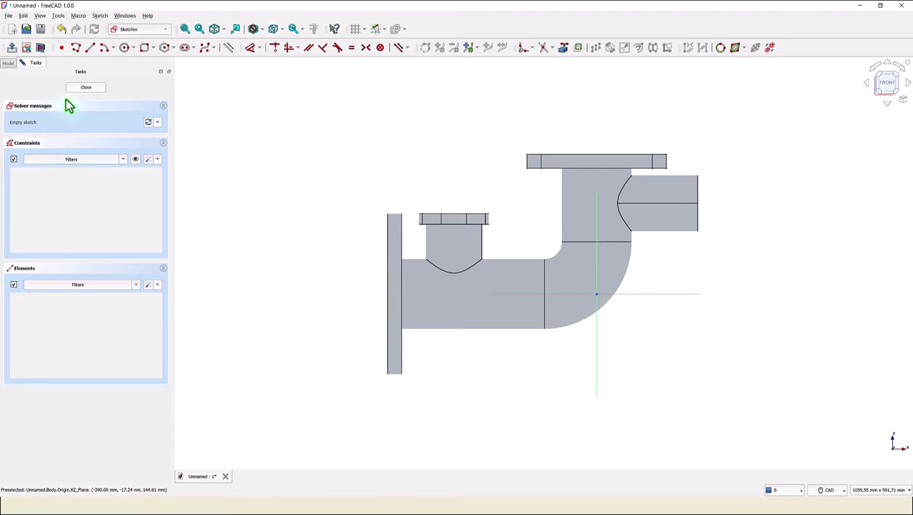
- Link the end flange's left edge and the top flange's upper edge as external geometry
left_click(564, 47)
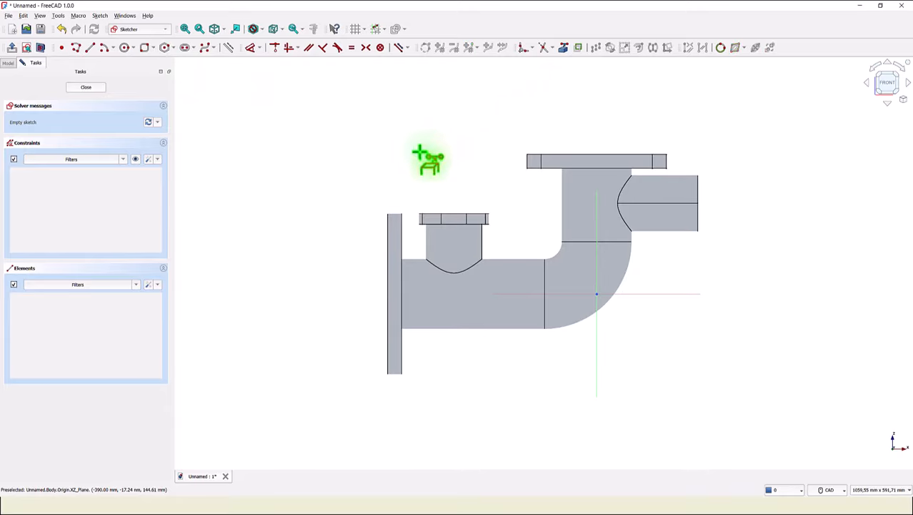
left_click(388, 229)
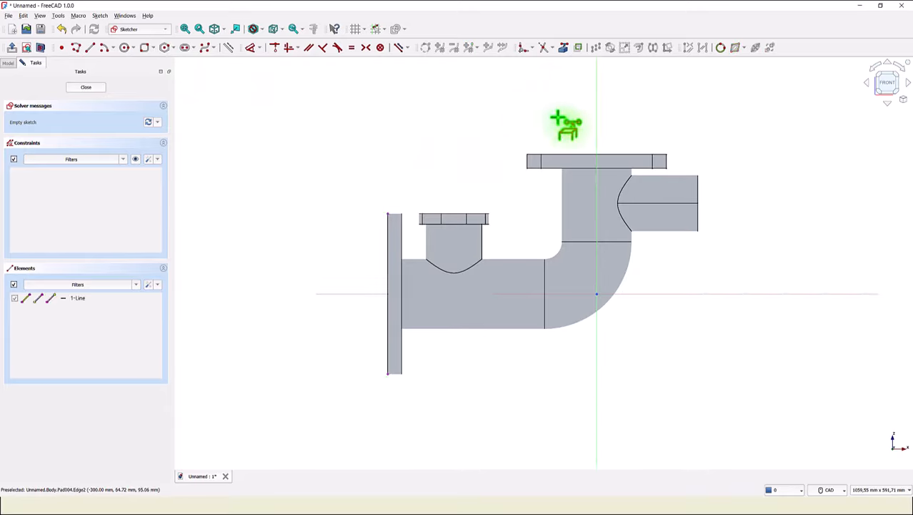
left_click(574, 154)
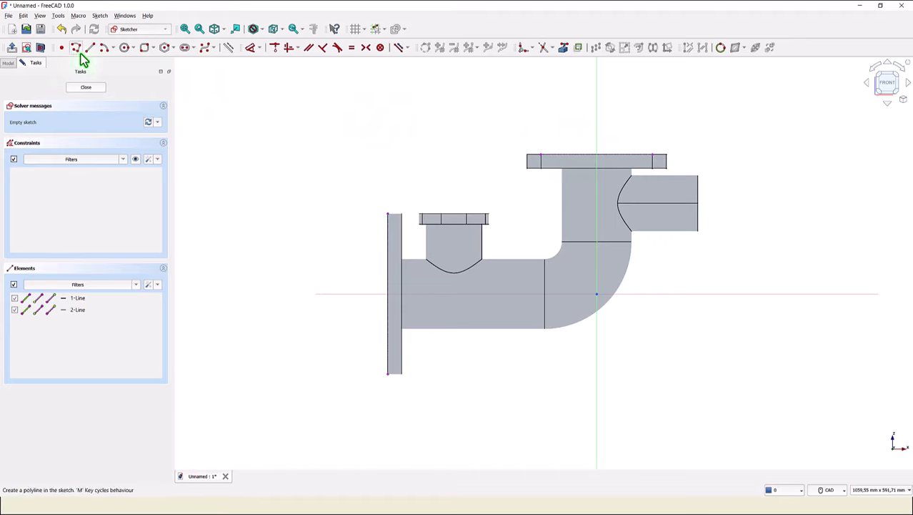
- Draw a polyline from the end flange's edge midpoint through the sketch origin up to the top flange's upper edge
left_click(91, 49)
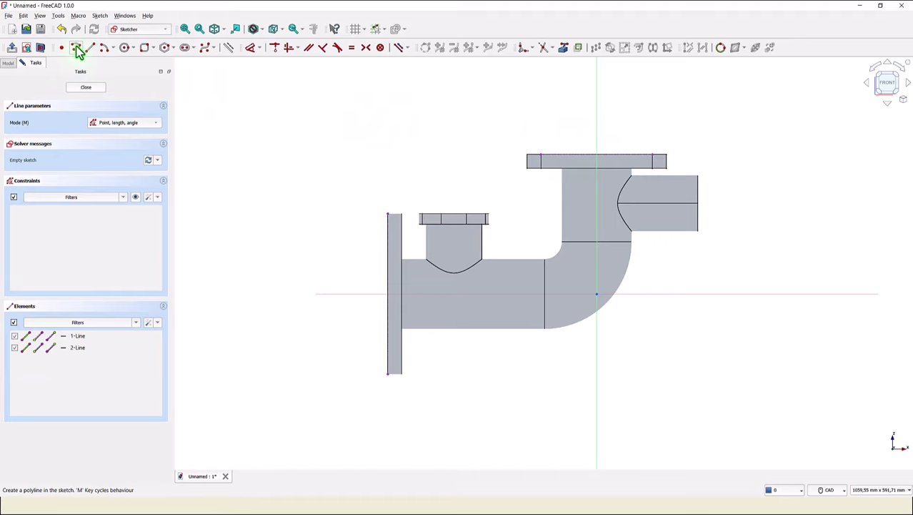
left_click(77, 50)
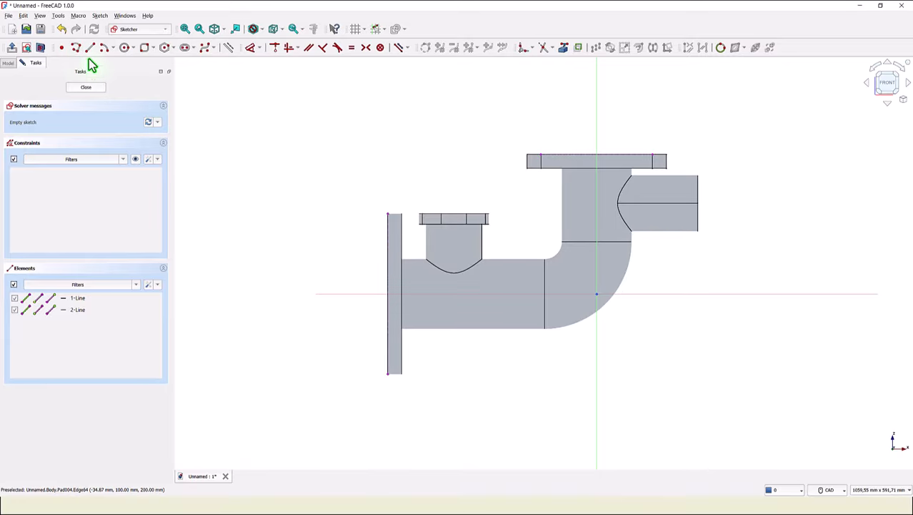
left_click(387, 293)
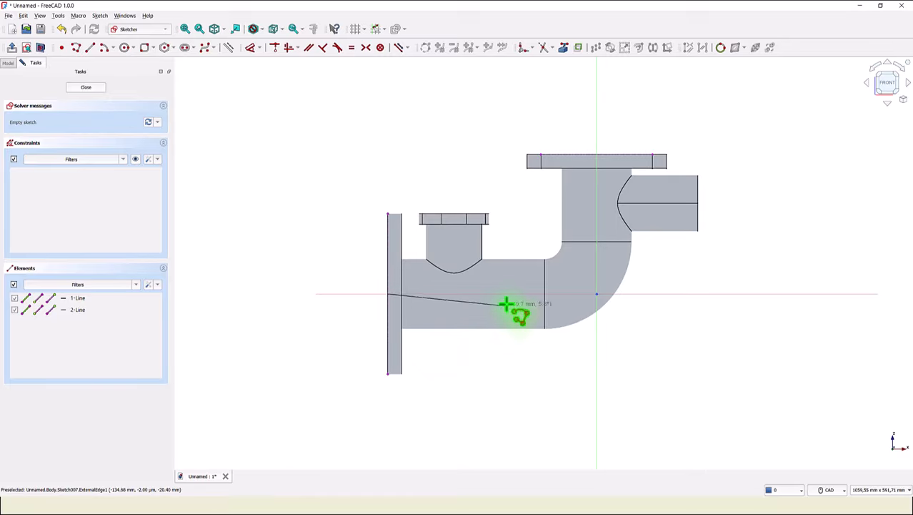
left_click(597, 293)
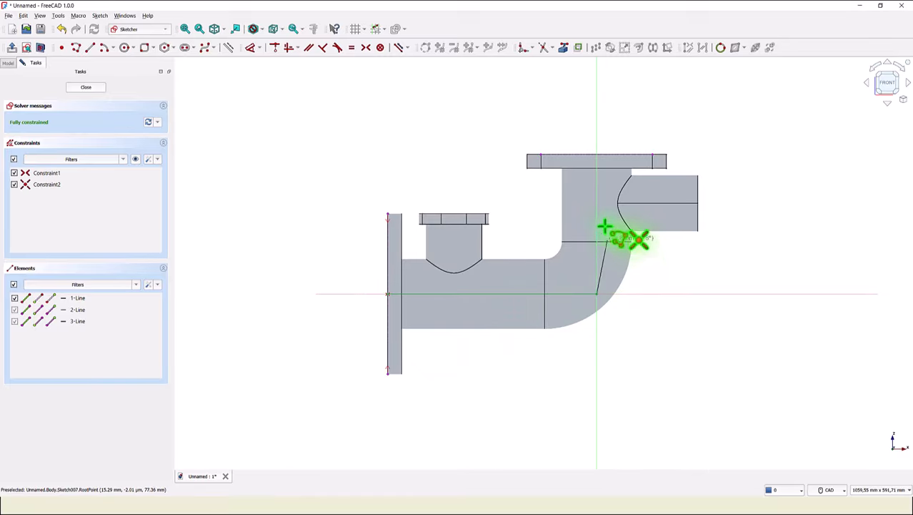
left_click(597, 153)
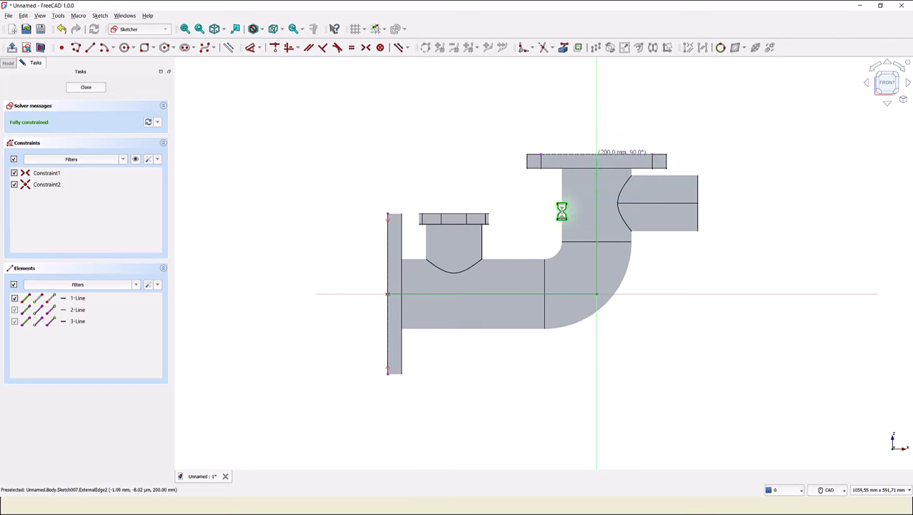
right_click(543, 110)
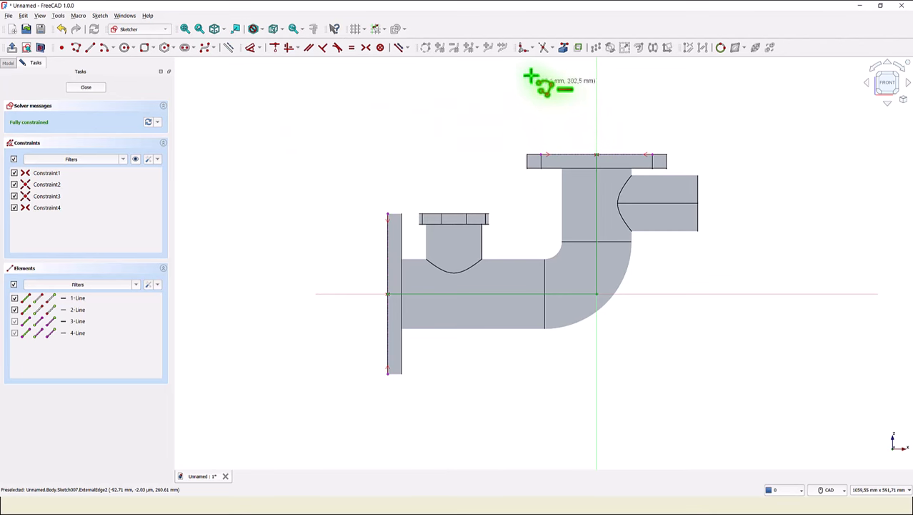
- Fillet the corner between the polyline's horizontal and vertical segments
left_click(523, 50)
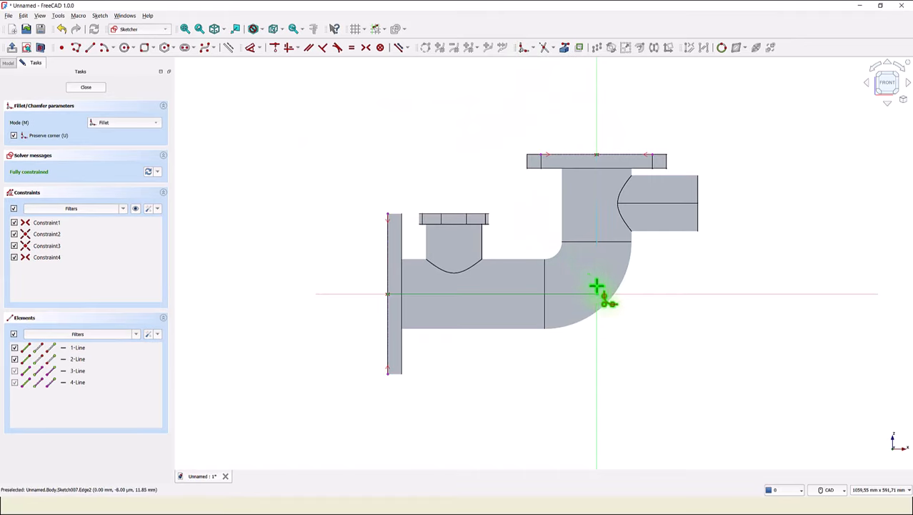
left_click(598, 256)
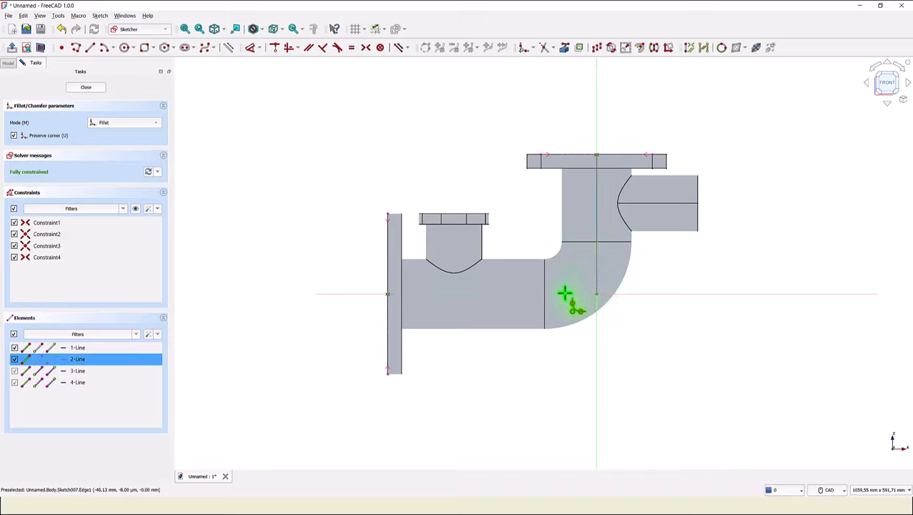
left_click(566, 292)
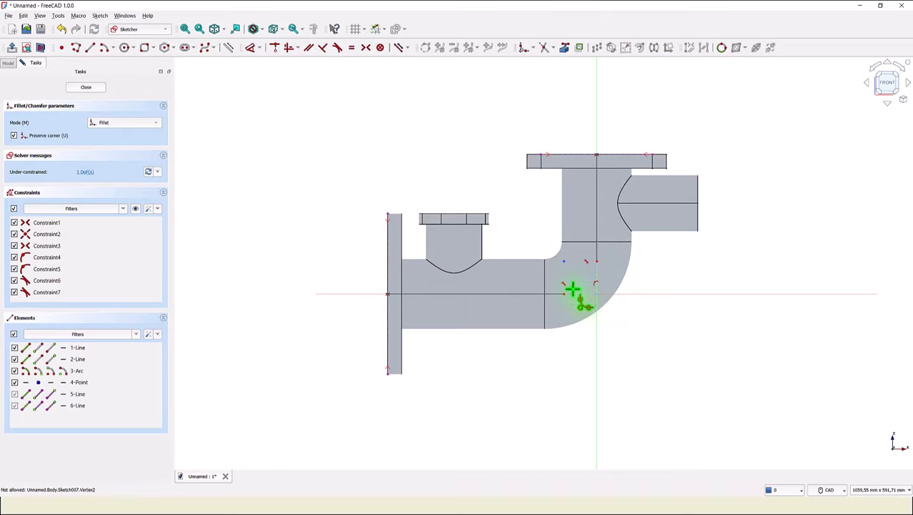
- Constrain the fillet arc's radius to 75 mm and close the sketch
left_click(252, 48)
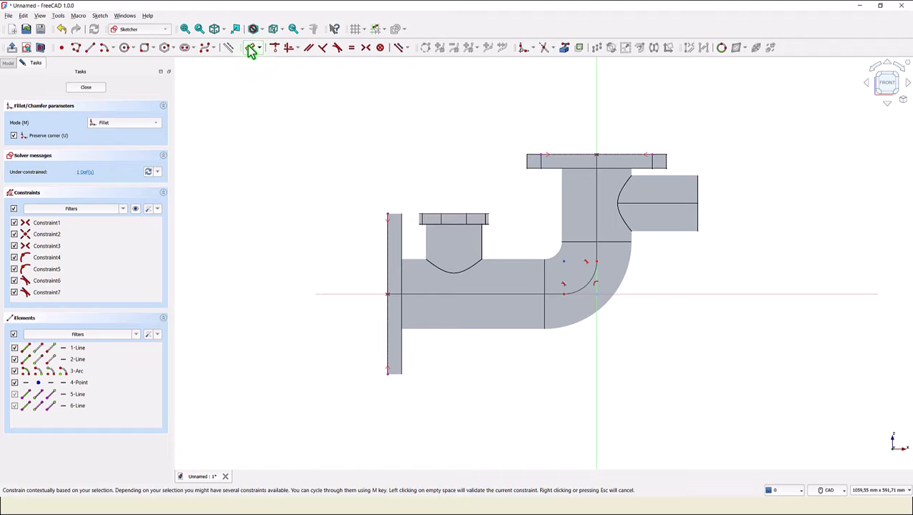
left_click(587, 290)
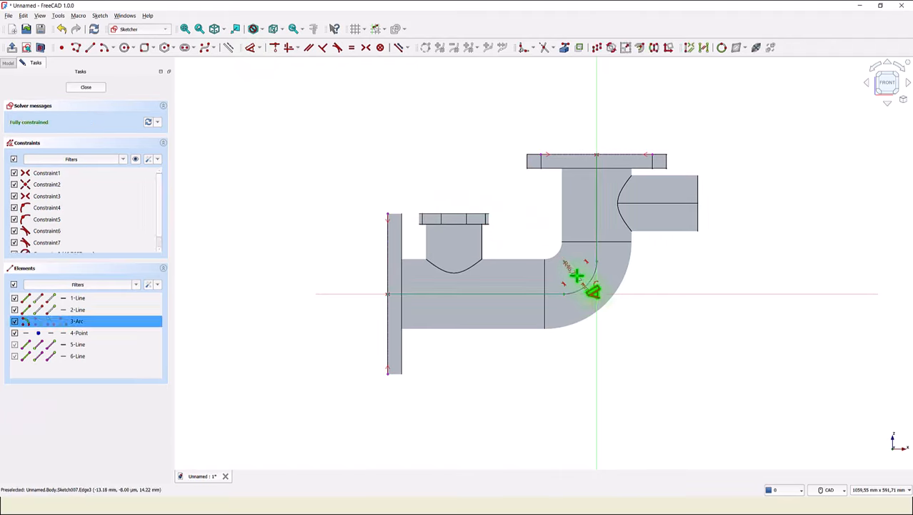
left_click(576, 276)
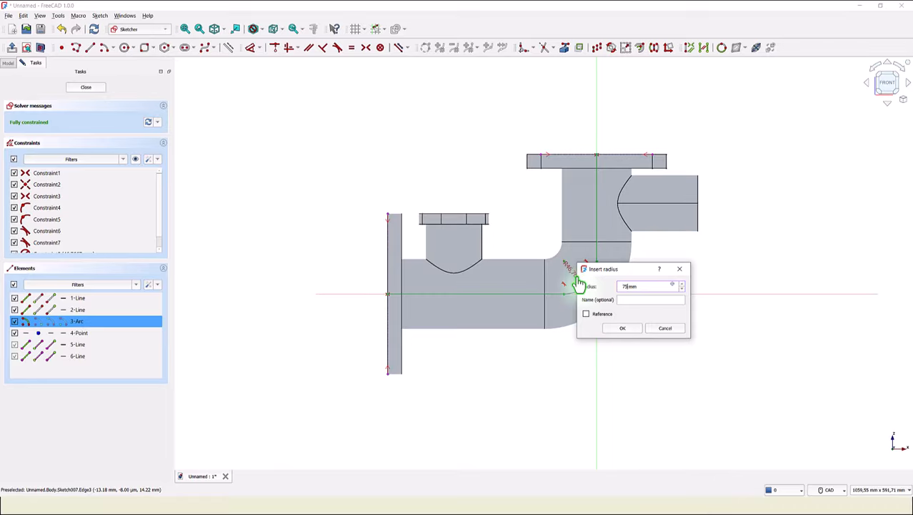
key("Return")
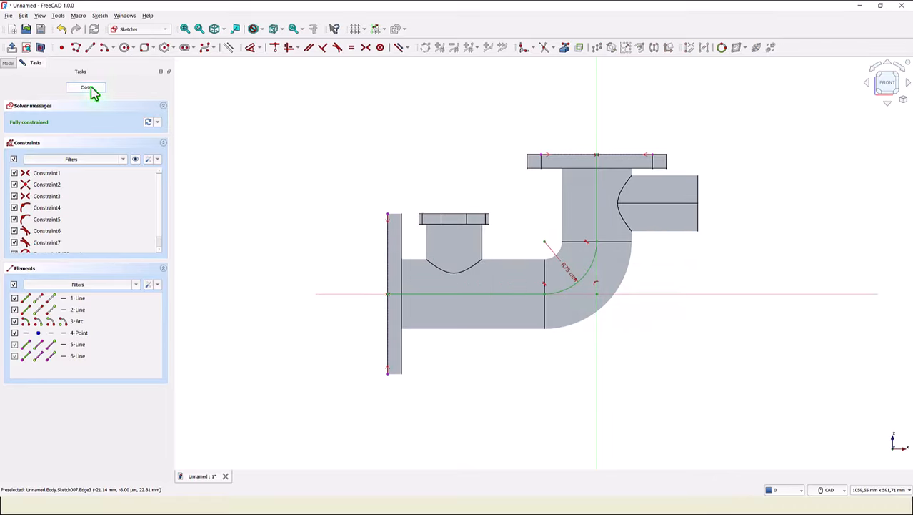
left_click(91, 90)
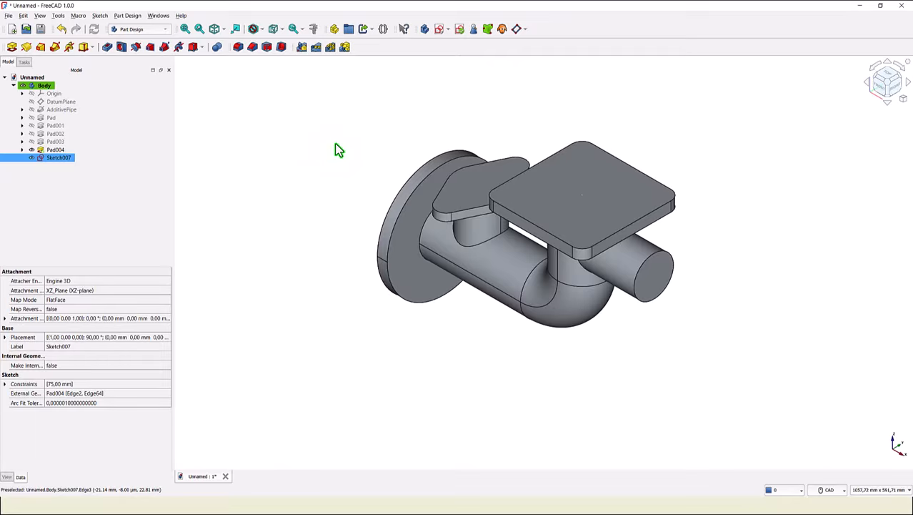
- Rename the new sketch to "path"
left_click(253, 153)
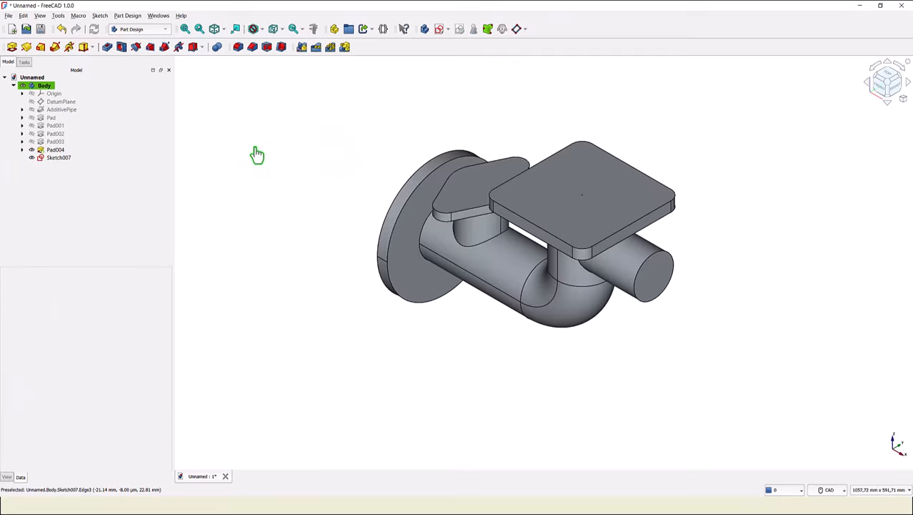
left_click(60, 160)
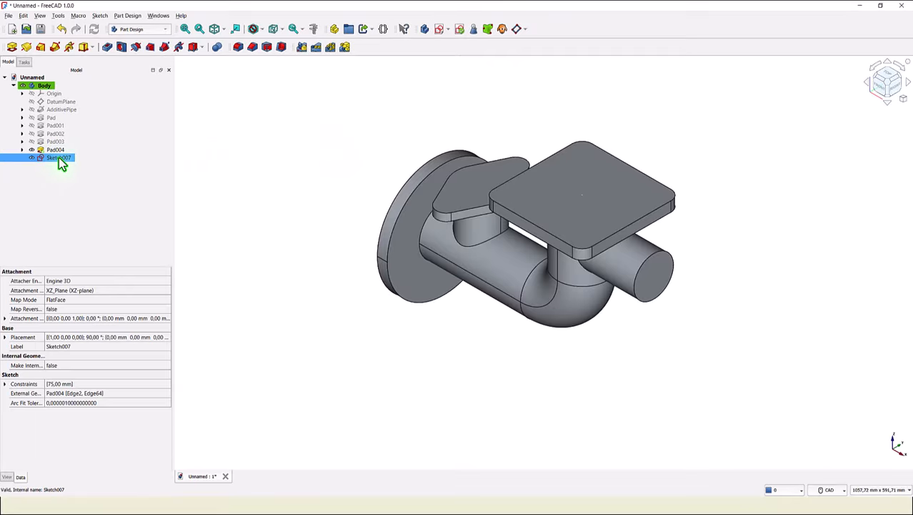
key("F2")
key("Return")
- Create a new sketch on the end flange's outer face
middle_click_drag(255, 165, 401, 301)
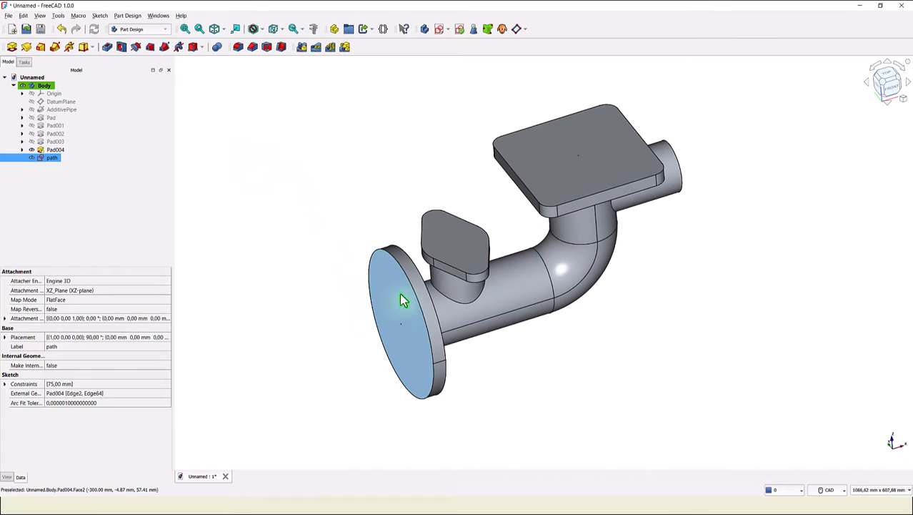
left_click(402, 300)
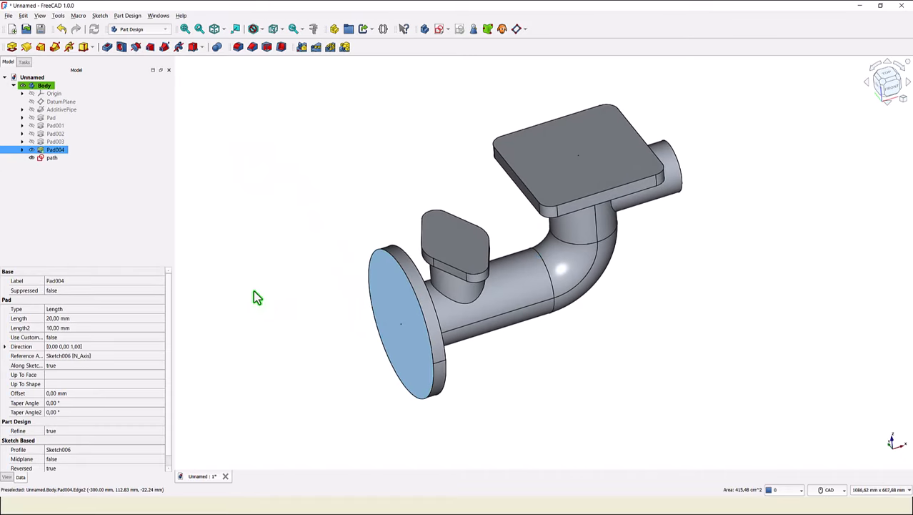
left_click(439, 29)
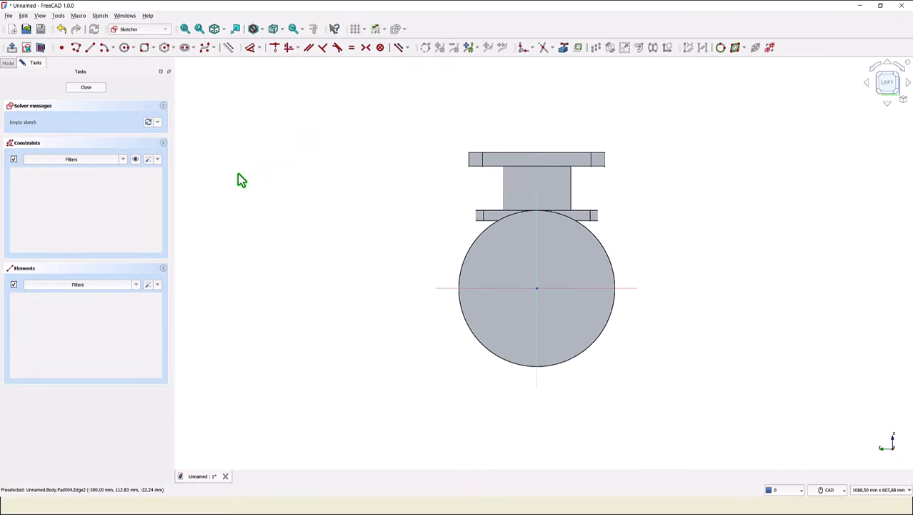
- Draw an 80 mm diameter circle centred on the sketch origin and close the sketch
left_click(125, 47)
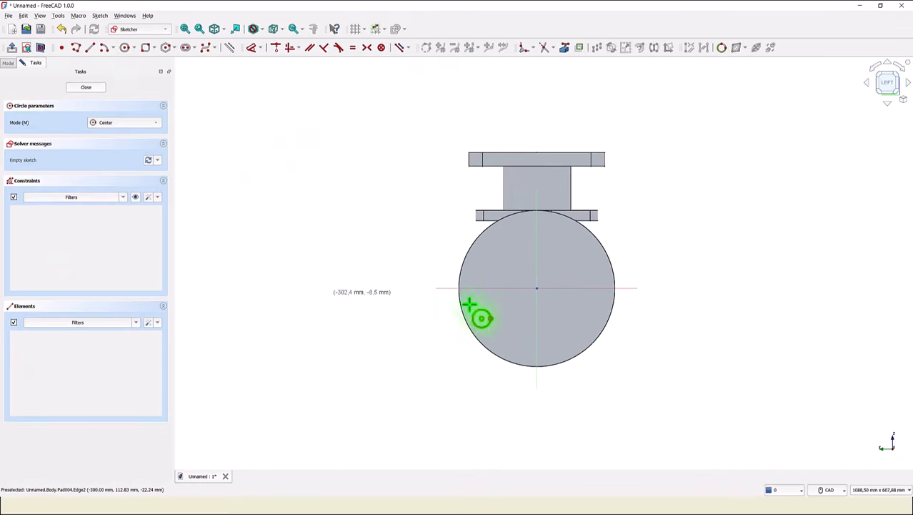
left_click(537, 289)
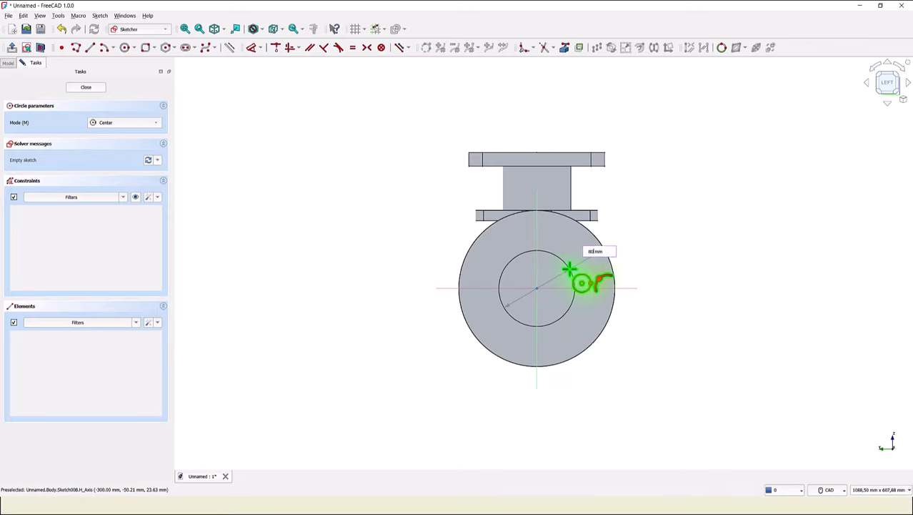
key("Return")
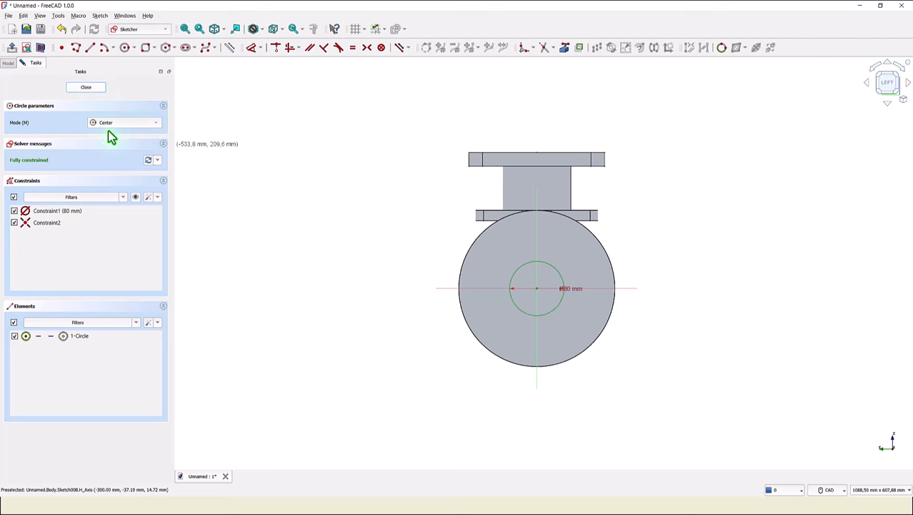
left_click(89, 88)
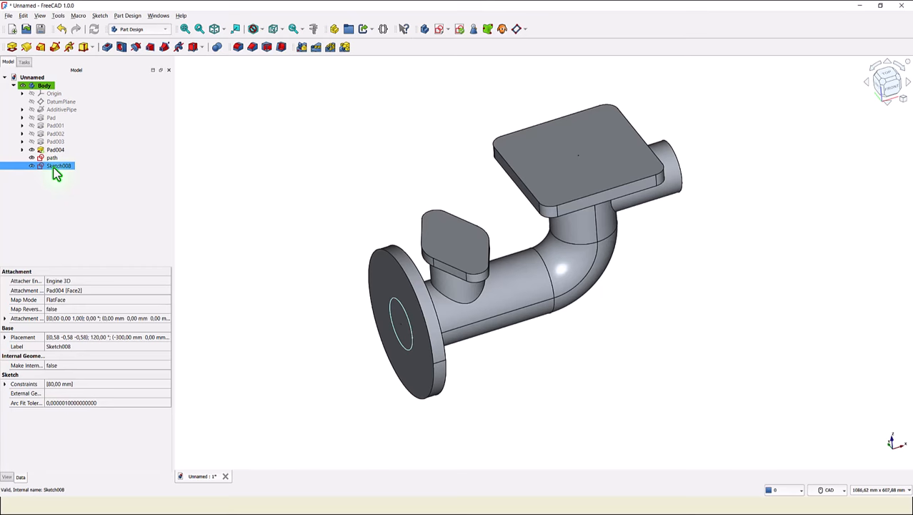
- Rename the circle sketch to "profile"
key("F2")
key("Return")
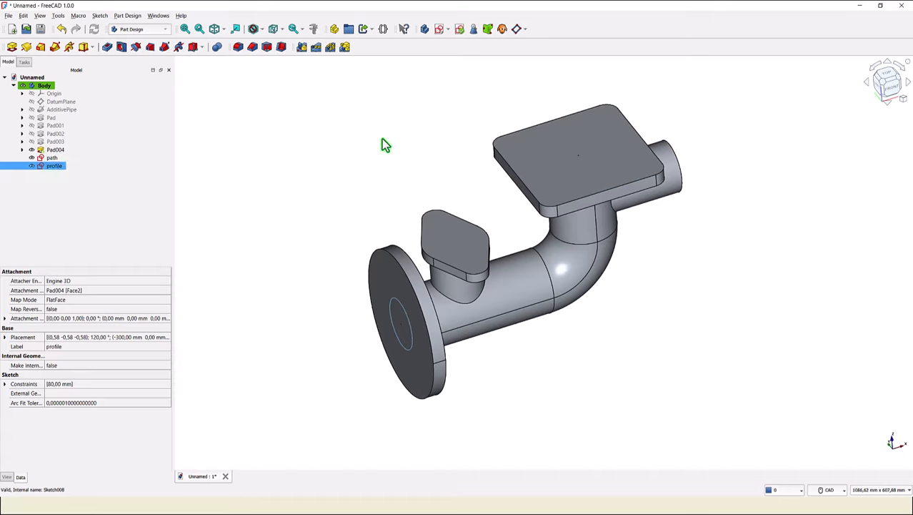
left_click(289, 164)
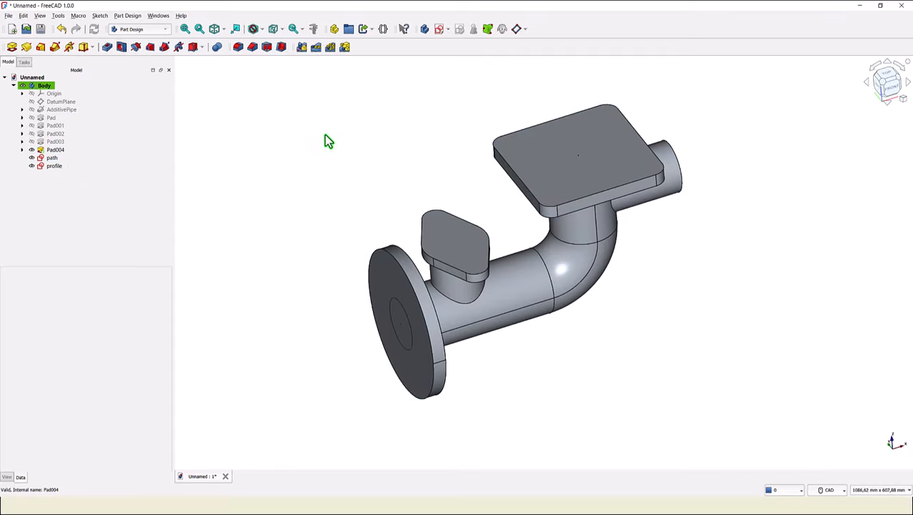
- Create a Subtractive pipe sweeping the profile sketch along the path sketch
left_click(68, 159)
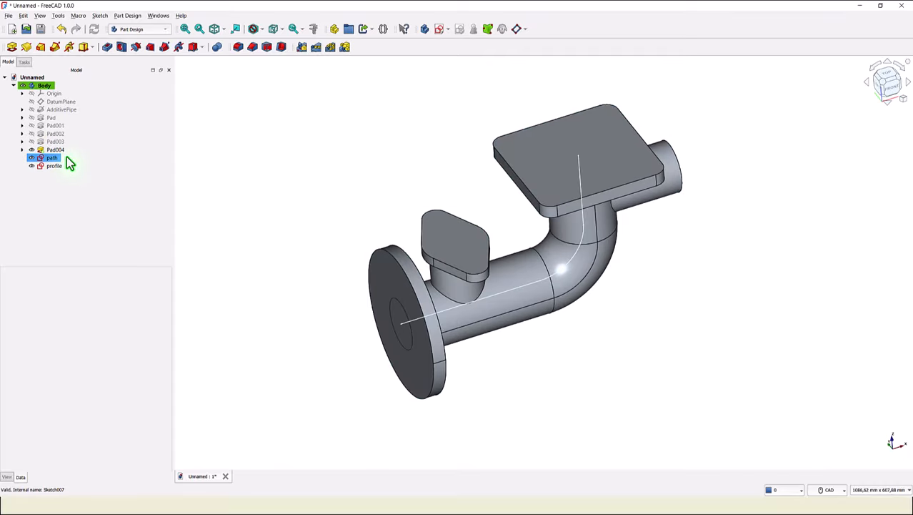
left_click(50, 166)
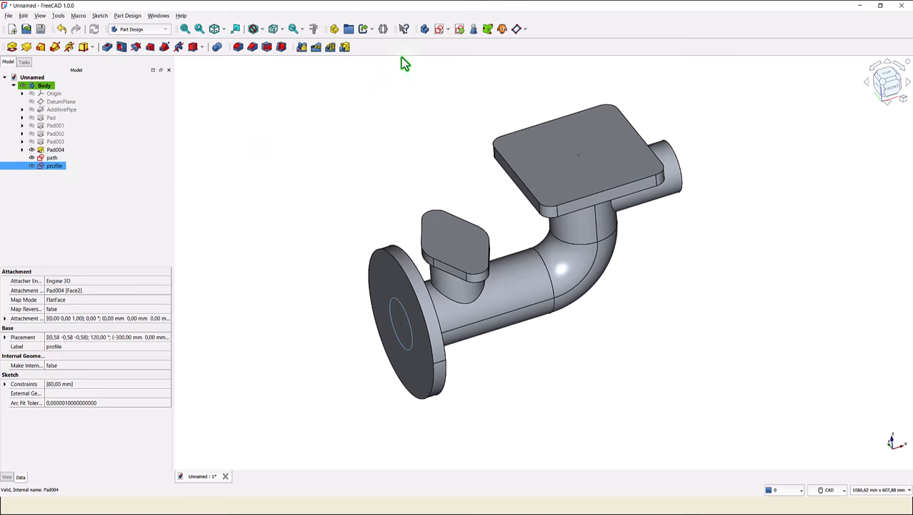
left_click(164, 50)
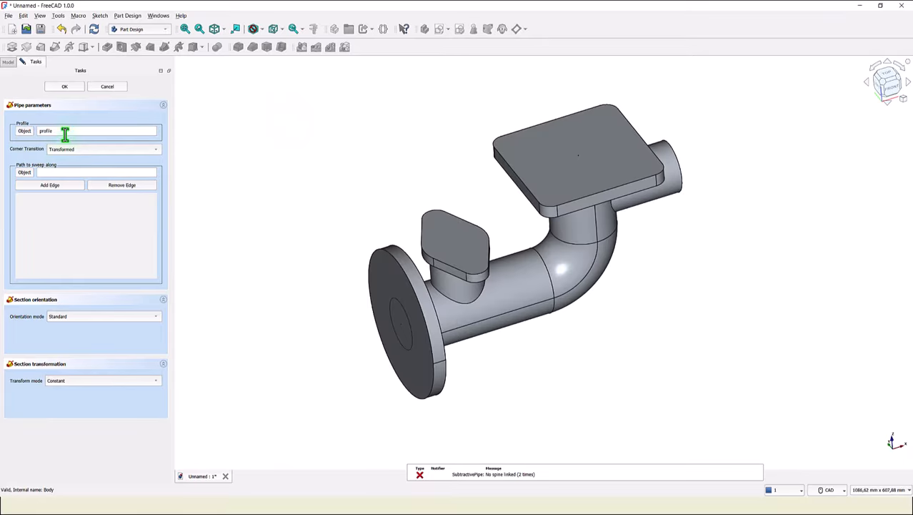
left_click(64, 173)
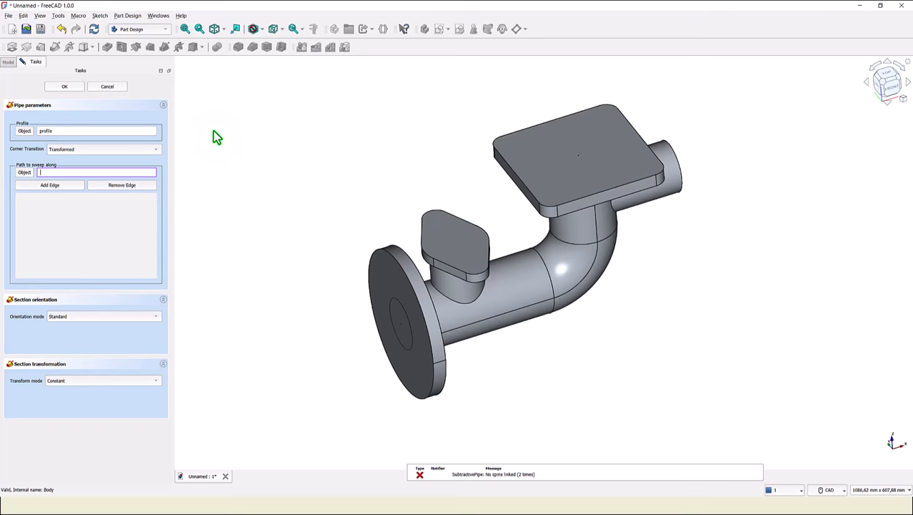
type("par")
key("BackSpace")
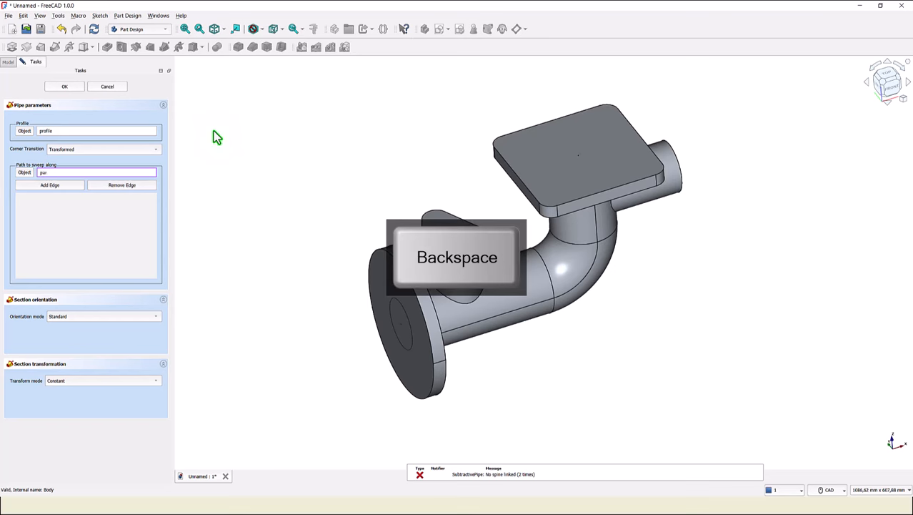
type("th")
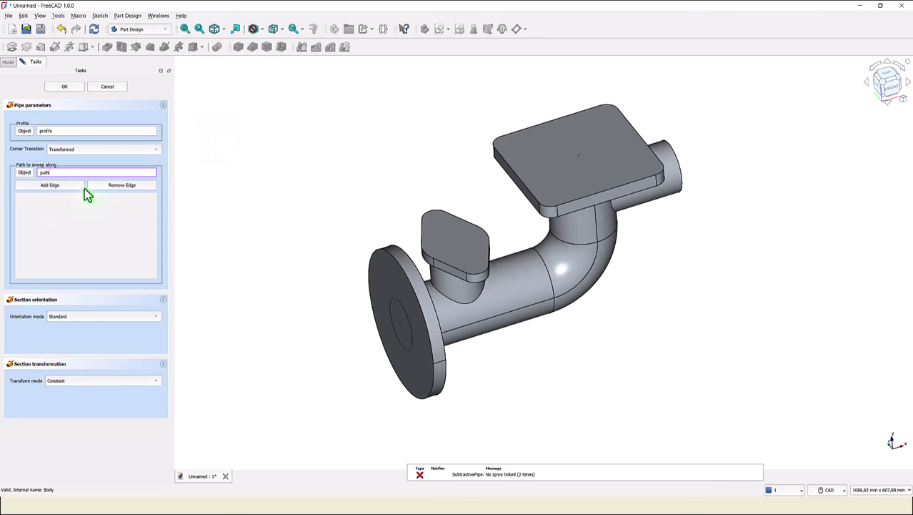
left_click(64, 87)
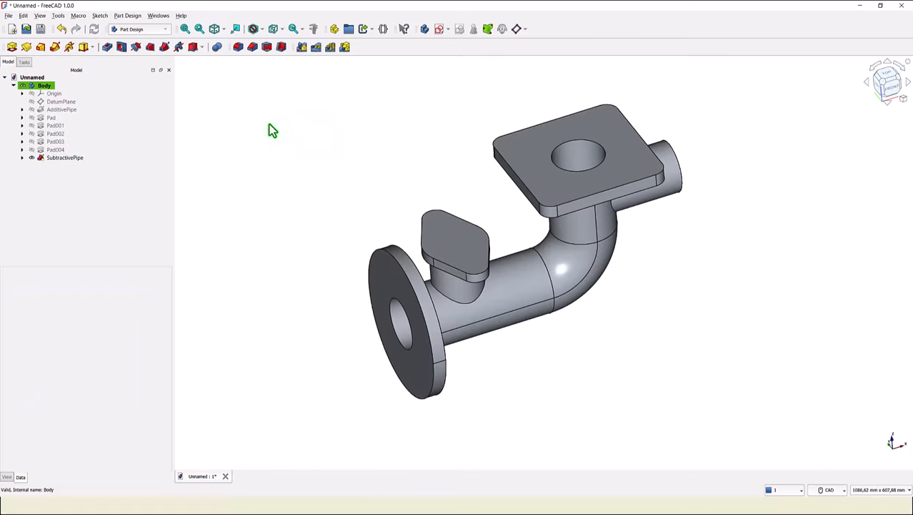
- Create a new sketch attached to the XY plane
middle_click_drag(224, 284, 589, 364)
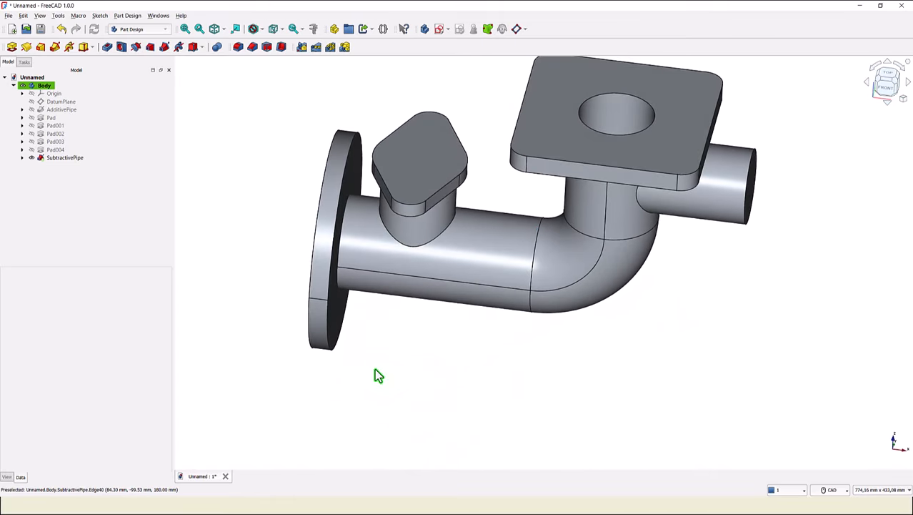
left_click(216, 32)
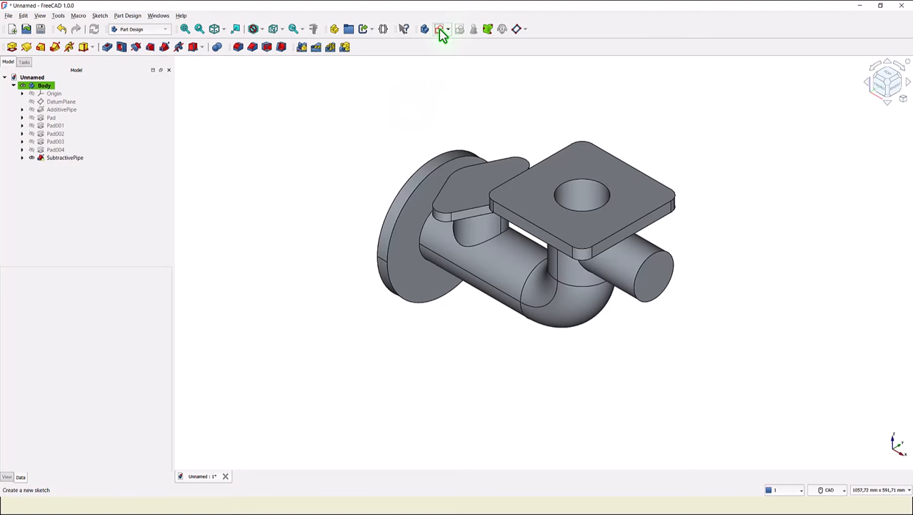
left_click(441, 32)
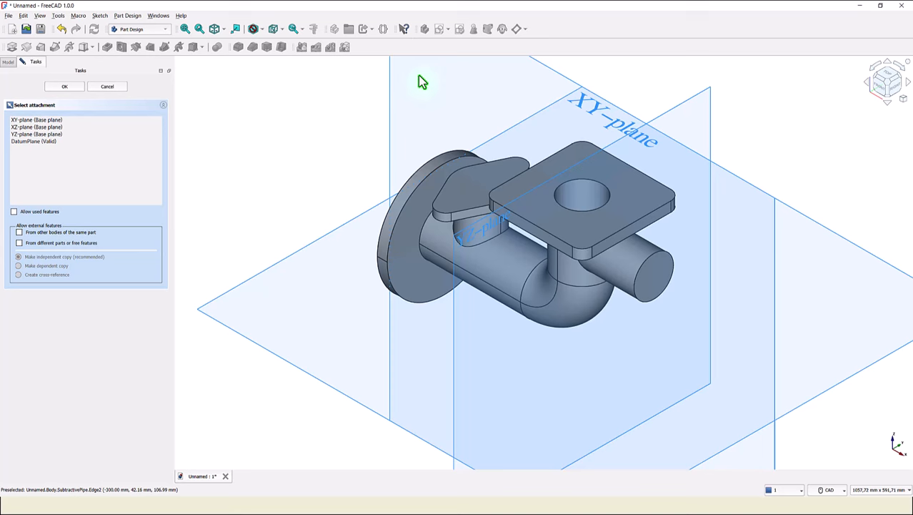
left_click(321, 239)
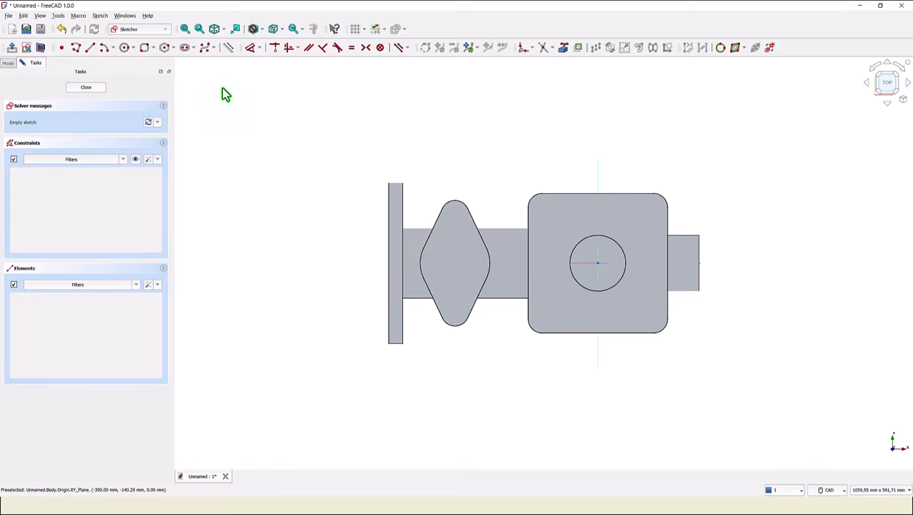
- Try to link the branch pad's bore face into the sketch as external geometry
left_click(565, 47)
middle_click_drag(520, 243, 498, 146)
middle_click_drag(506, 285, 485, 215)
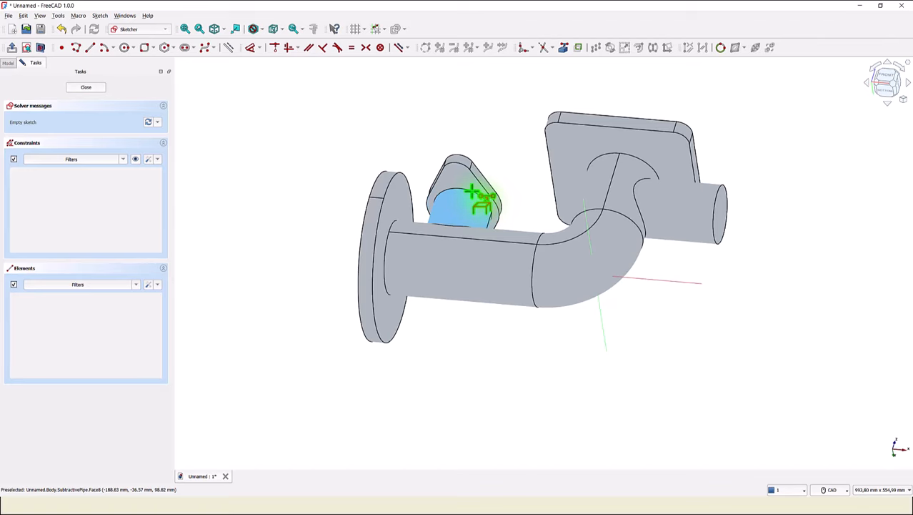
scroll(473, 193, "up", 4)
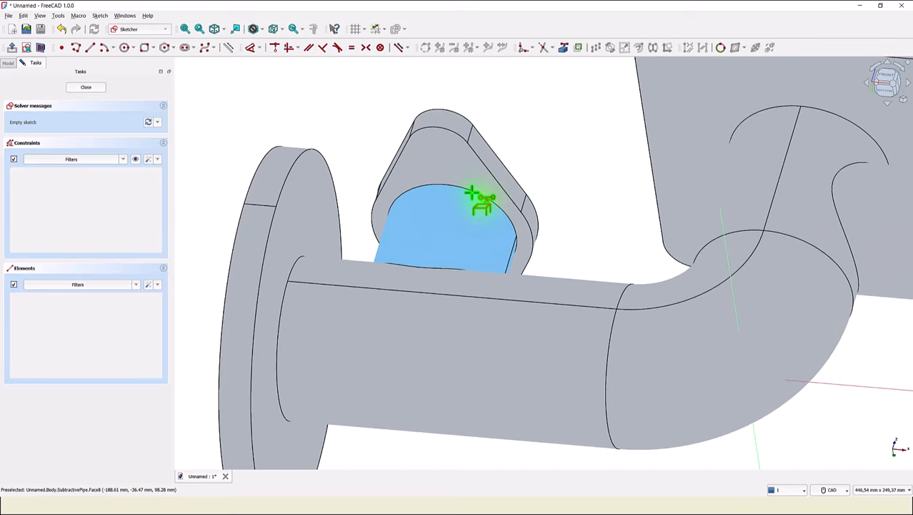
left_click(471, 193)
key("2")
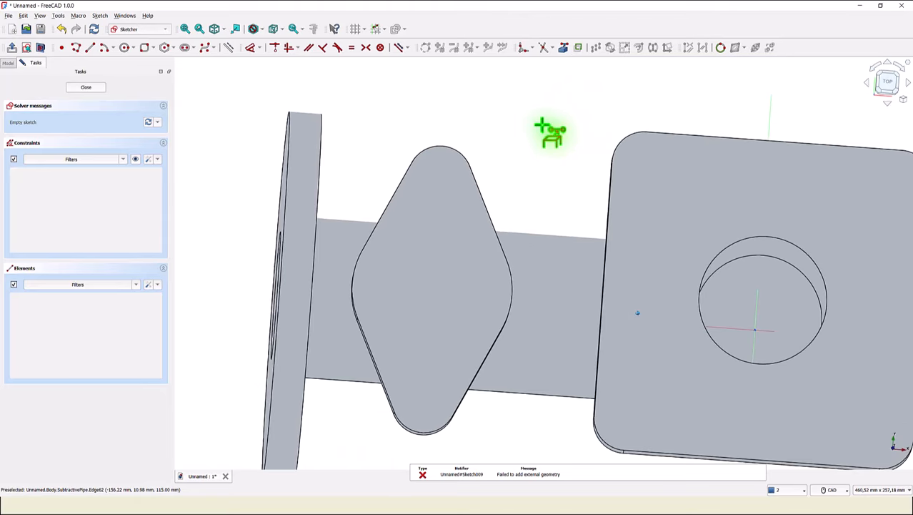
- Switch to section view and link the branch pad's bore edge into the sketch as external geometry
left_click(41, 48)
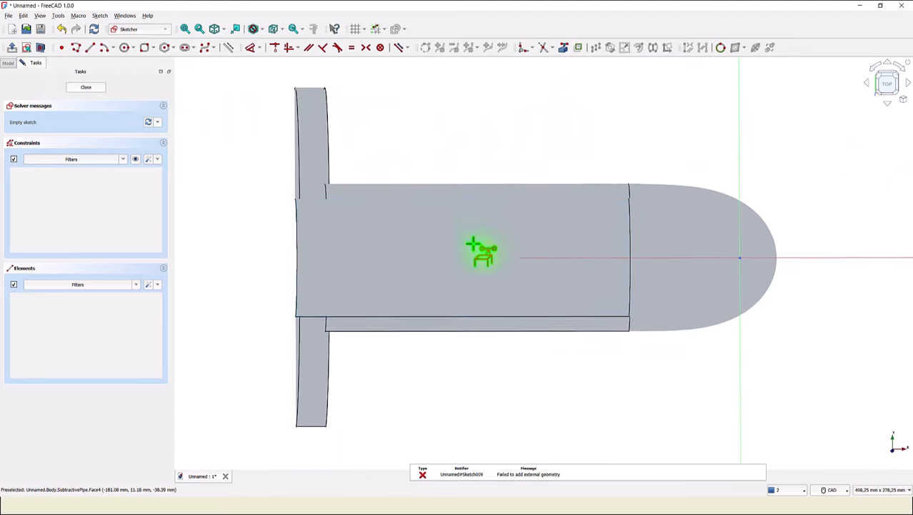
middle_click_drag(410, 158, 560, 146)
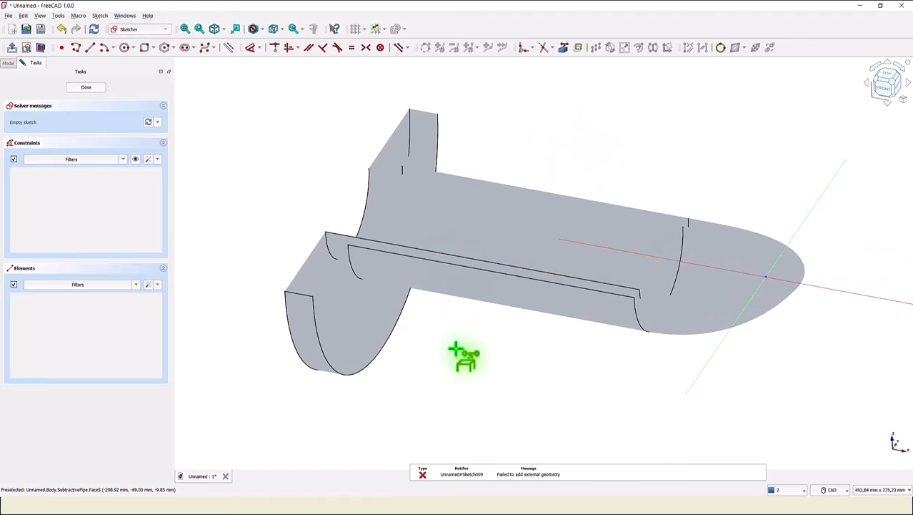
middle_click_drag(469, 355, 470, 353)
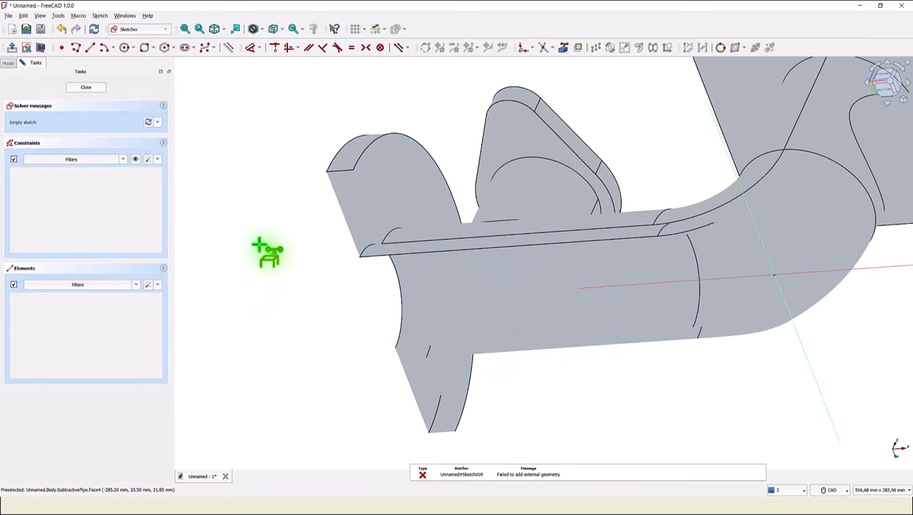
left_click(564, 48)
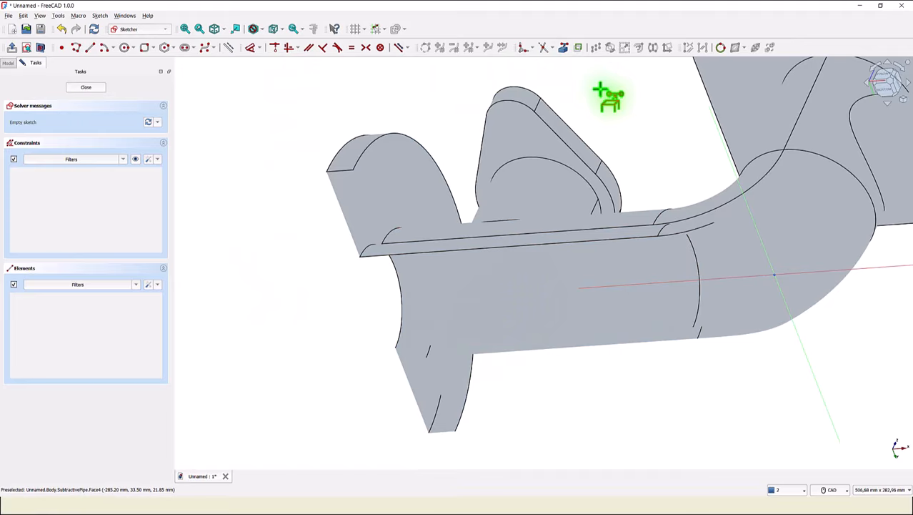
left_click(544, 165)
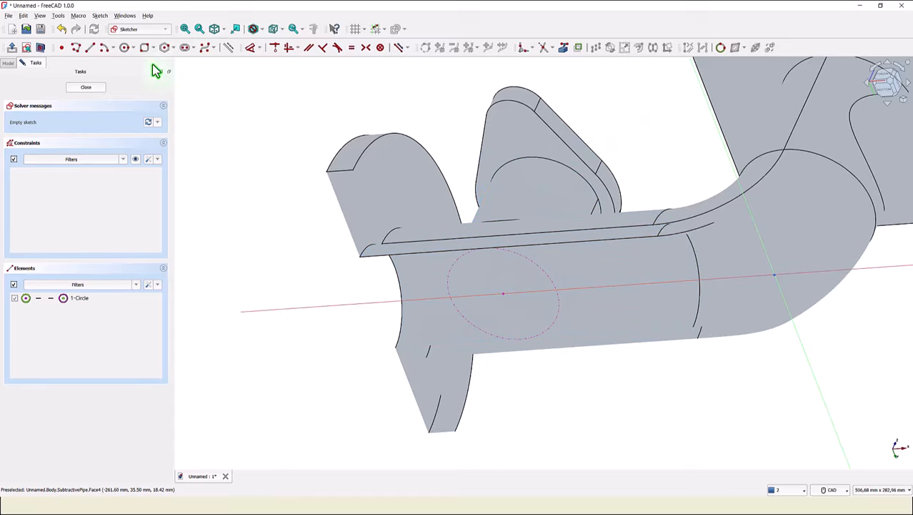
- Draw a 60 mm diameter circle concentric with the linked bore edge and close the sketch
left_click(124, 50)
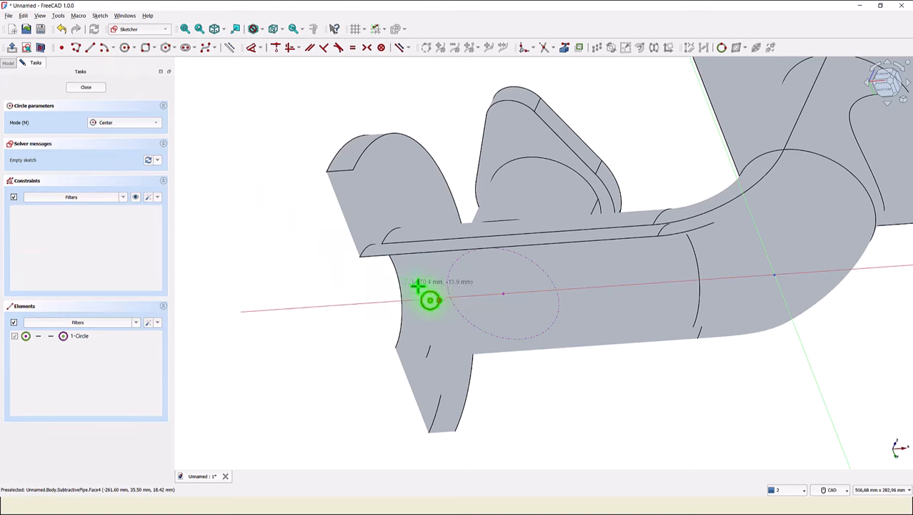
left_click(502, 292)
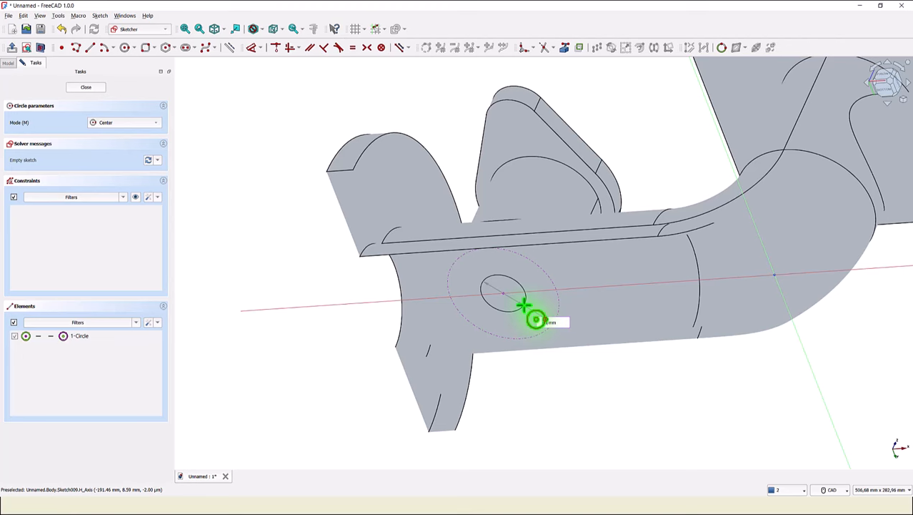
key("Return")
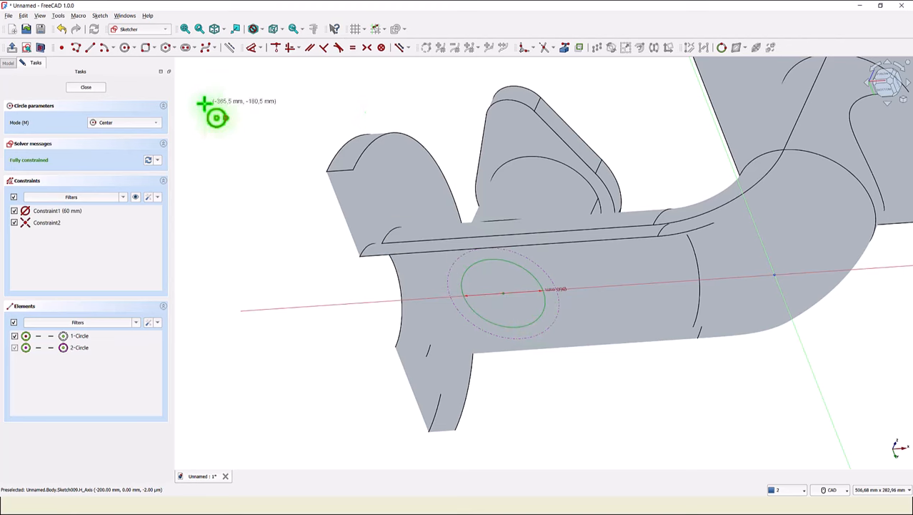
left_click(98, 96)
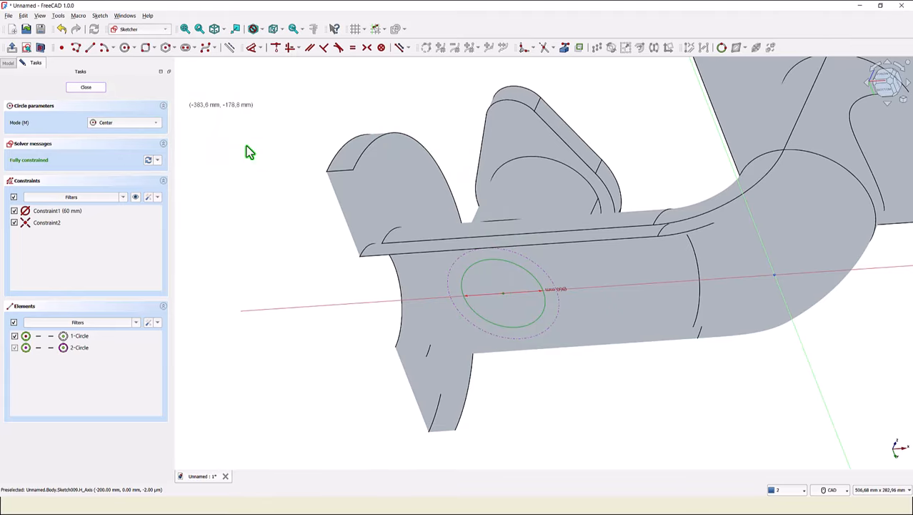
- Pocket the circle sketch Through all in the reversed direction to bore the branch pad
scroll(454, 230, "up", 4)
mouse_move(453, 230)
middle_mouse_down()
mouse_move(436, 348)
mouse_move(253, 426)
mouse_move(311, 370)
mouse_move(341, 314)
mouse_move(354, 257)
mouse_move(320, 264)
middle_mouse_up()
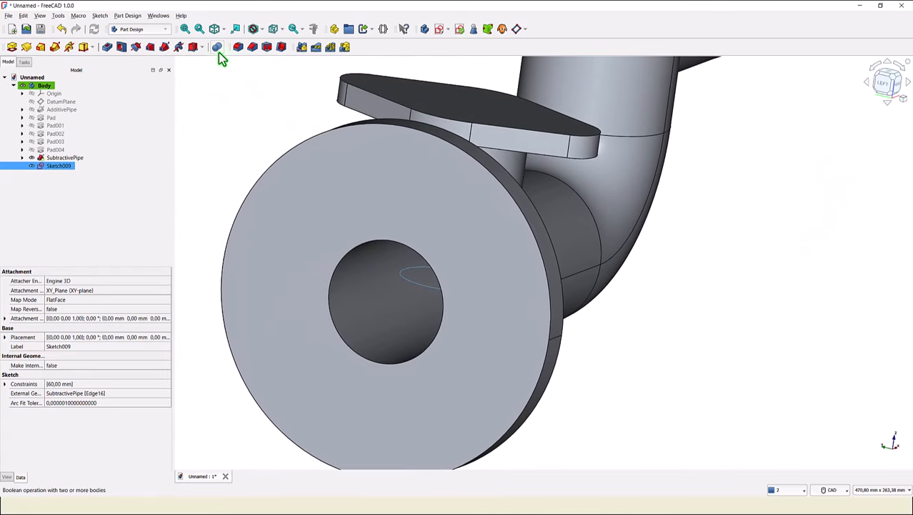
left_click(107, 49)
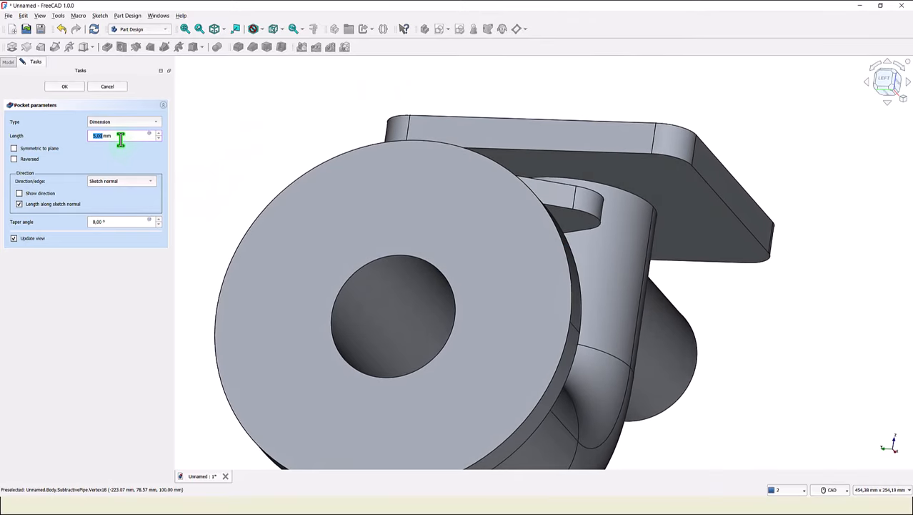
left_click(123, 125)
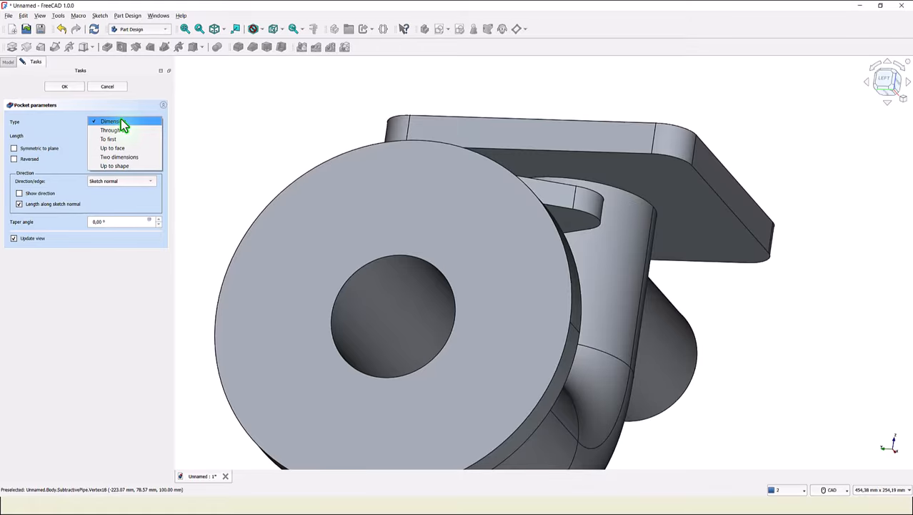
left_click(116, 129)
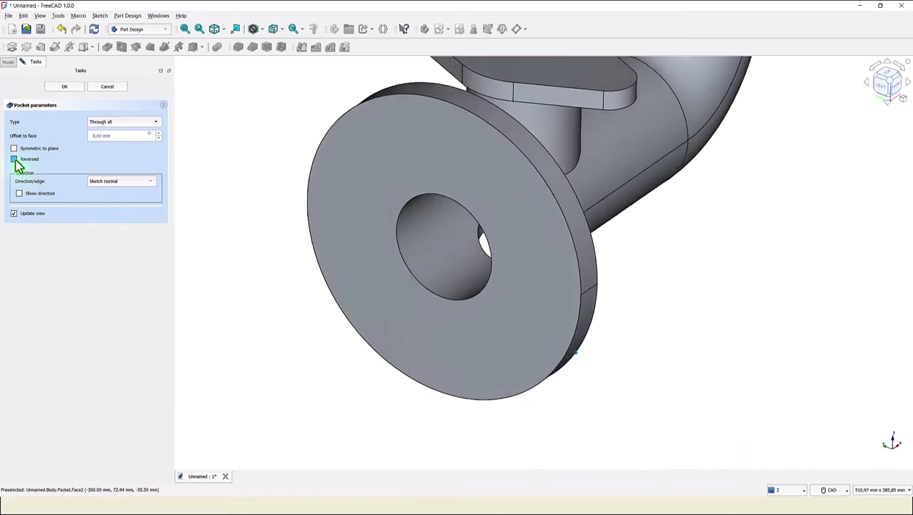
left_click(15, 159)
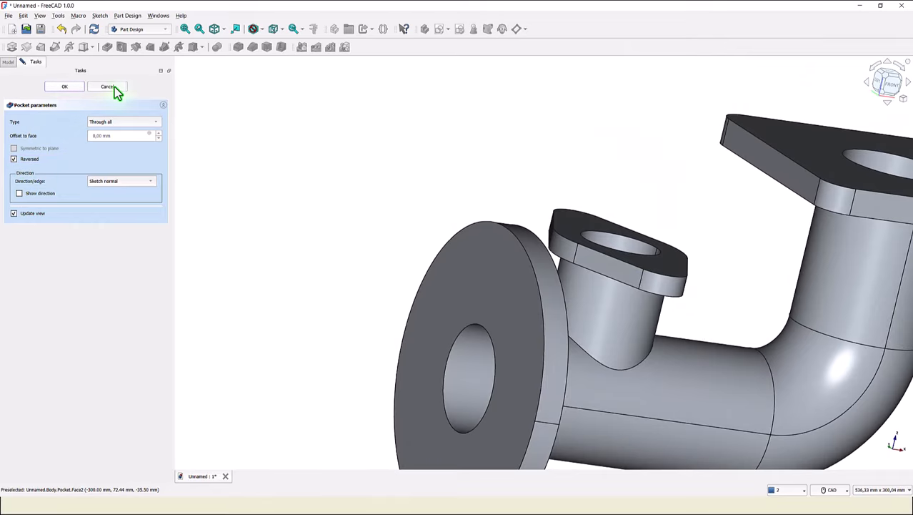
left_click(215, 30)
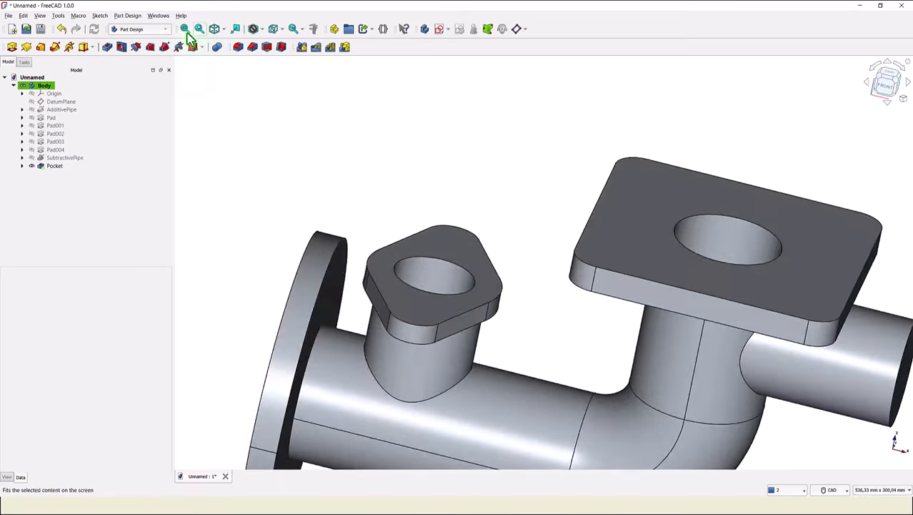
left_click(185, 30)
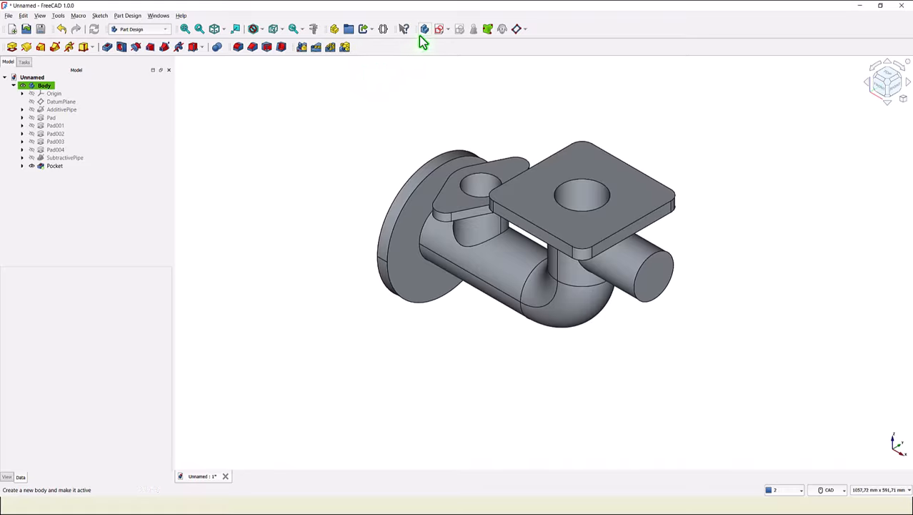
- Create a new sketch on the YZ plane and link the top flange's bore edge as external geometry
left_click(439, 30)
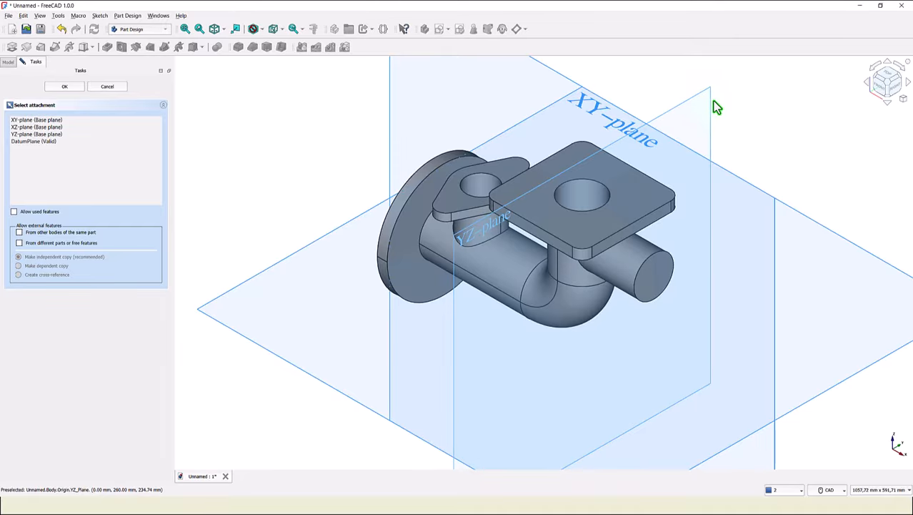
left_click(712, 104)
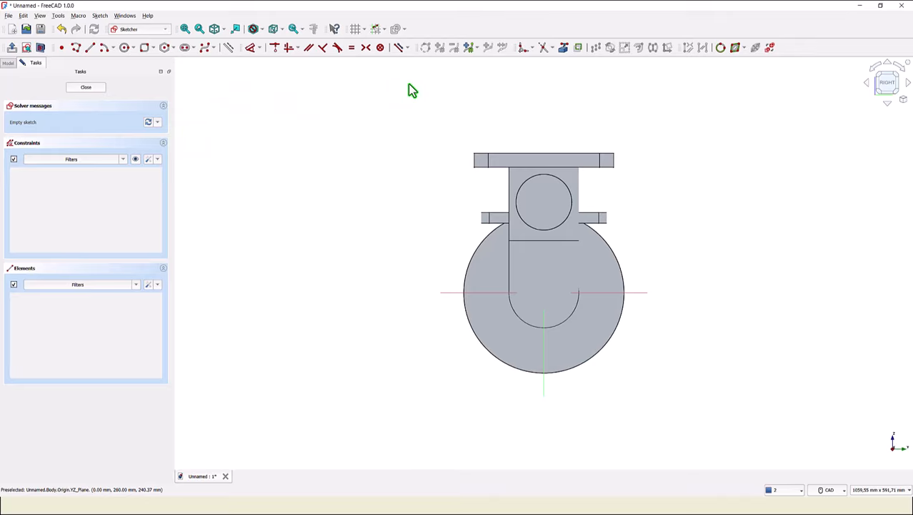
left_click(564, 50)
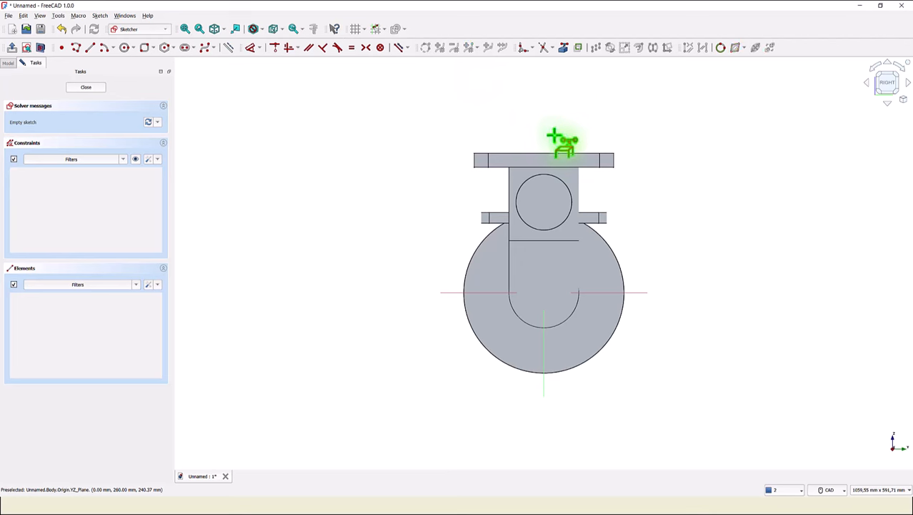
left_click(558, 183)
right_click(450, 172)
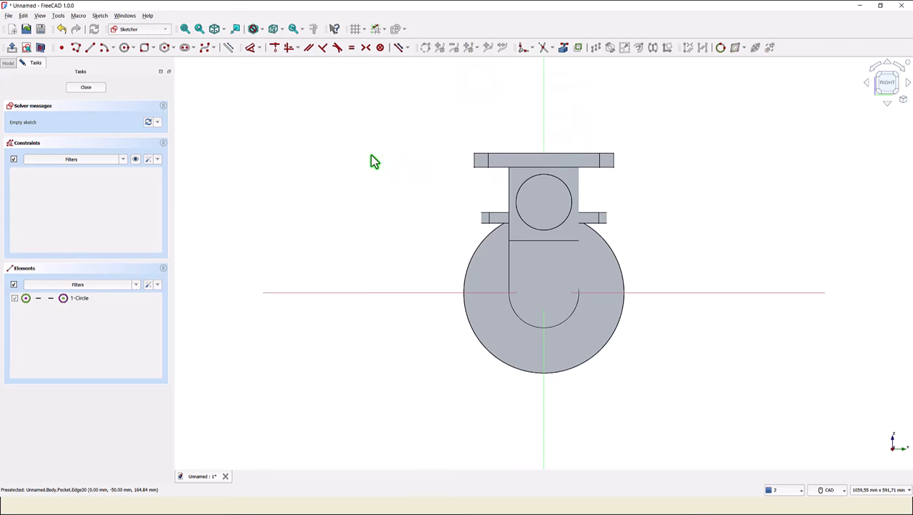
left_click(40, 47)
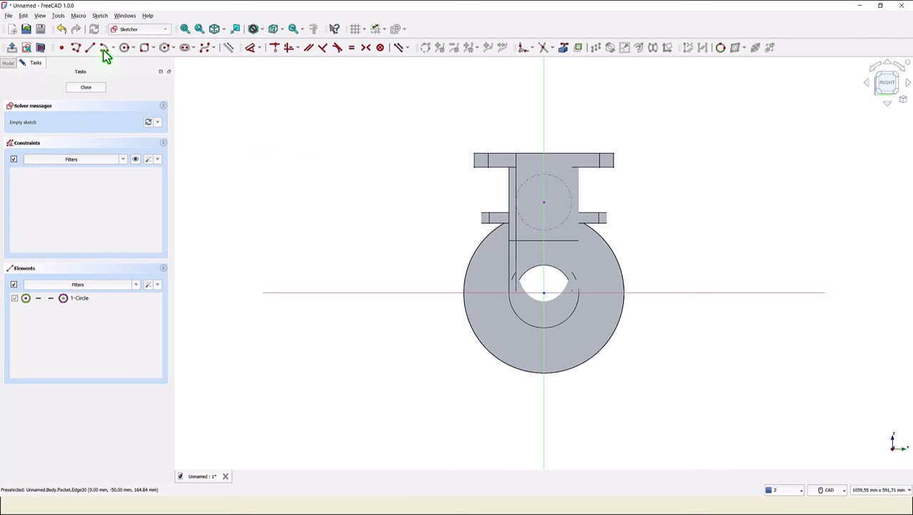
- Draw a 60 mm diameter circle concentric with the linked top bore edge and close the sketch
left_click(126, 48)
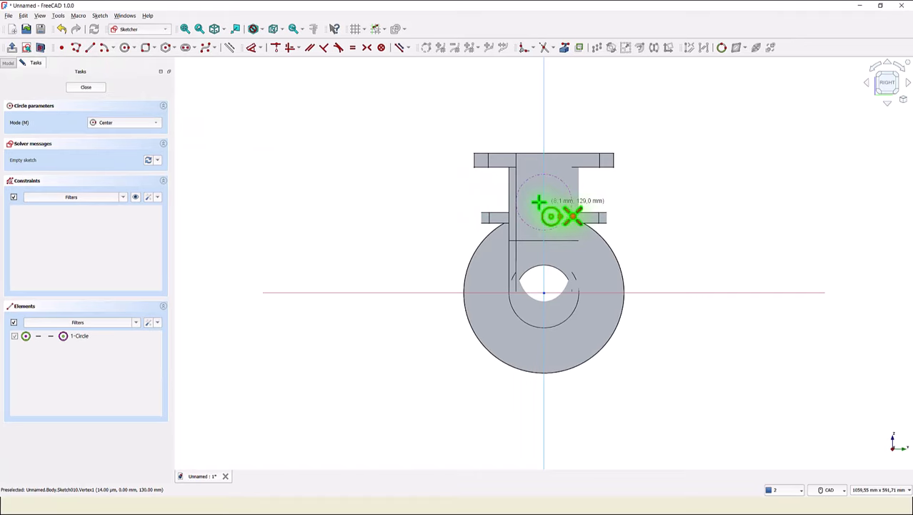
left_click(544, 203)
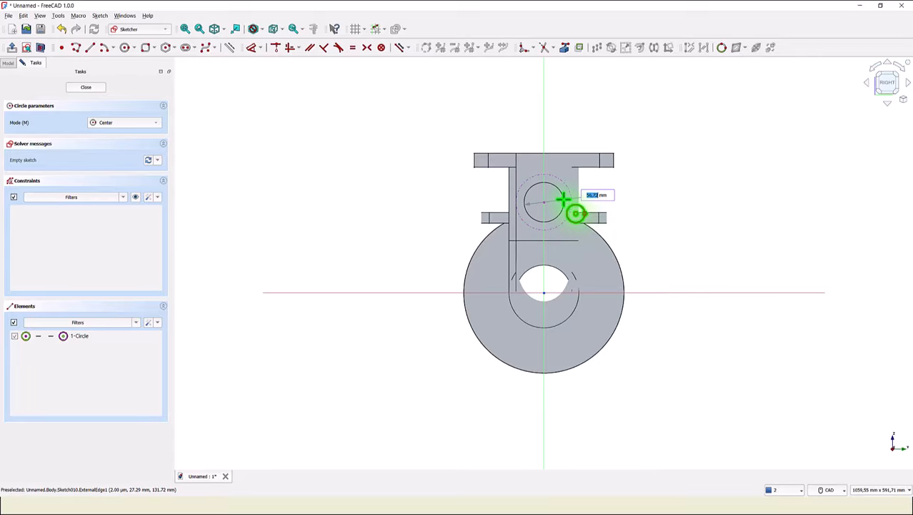
key("Return")
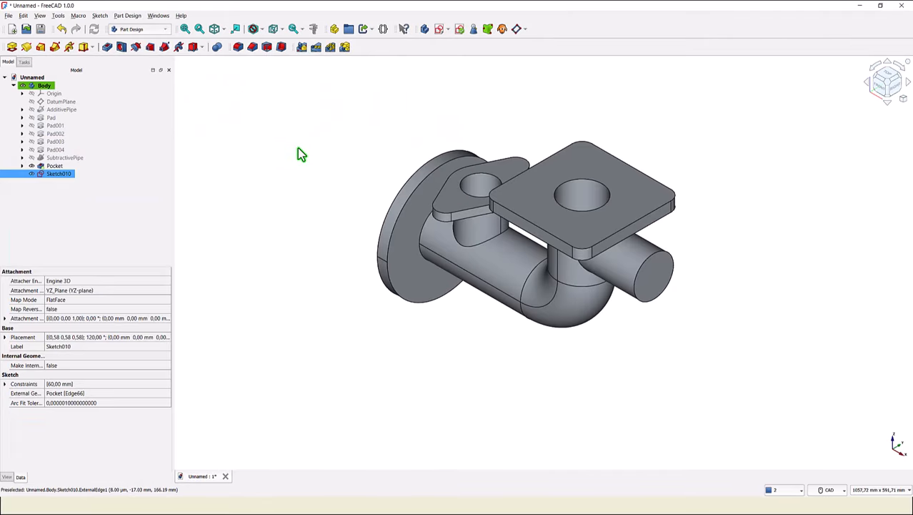
- Pocket the circle sketch Through all in the reversed direction to bore the top flange
left_click(111, 46)
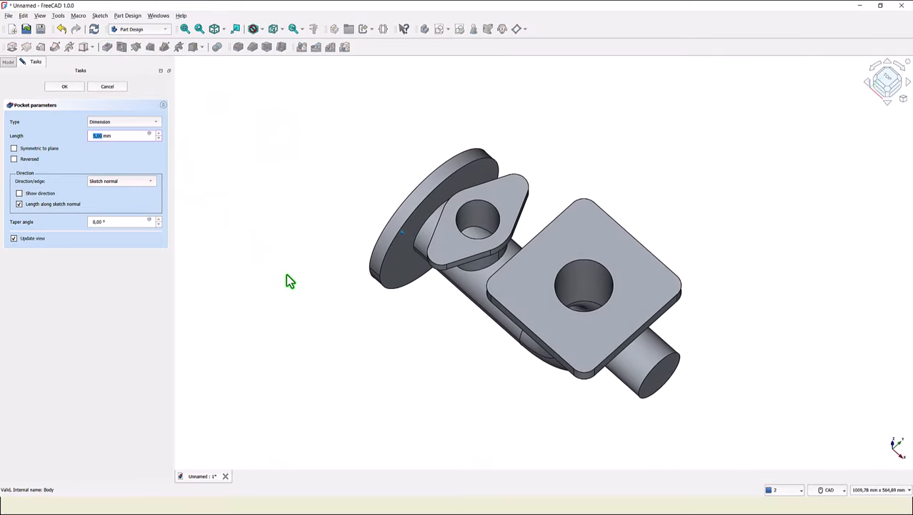
middle_click_drag(610, 332, 632, 288)
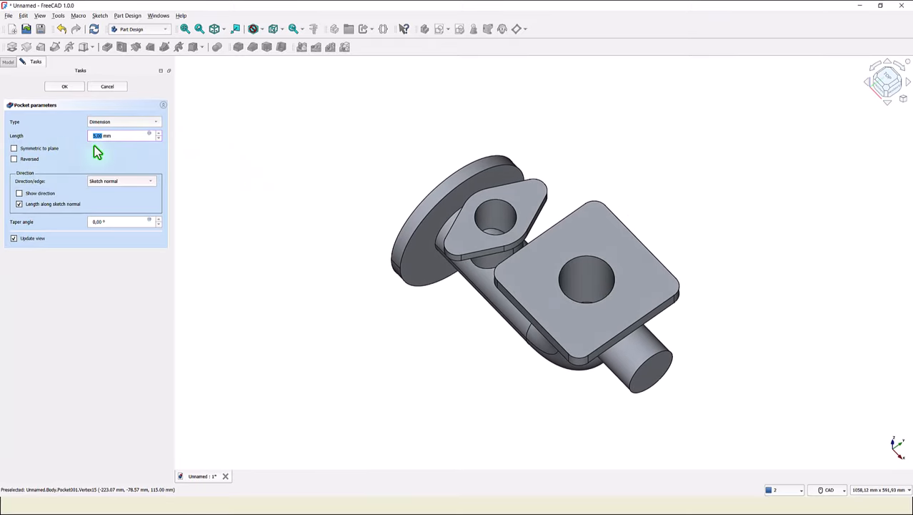
left_click(122, 125)
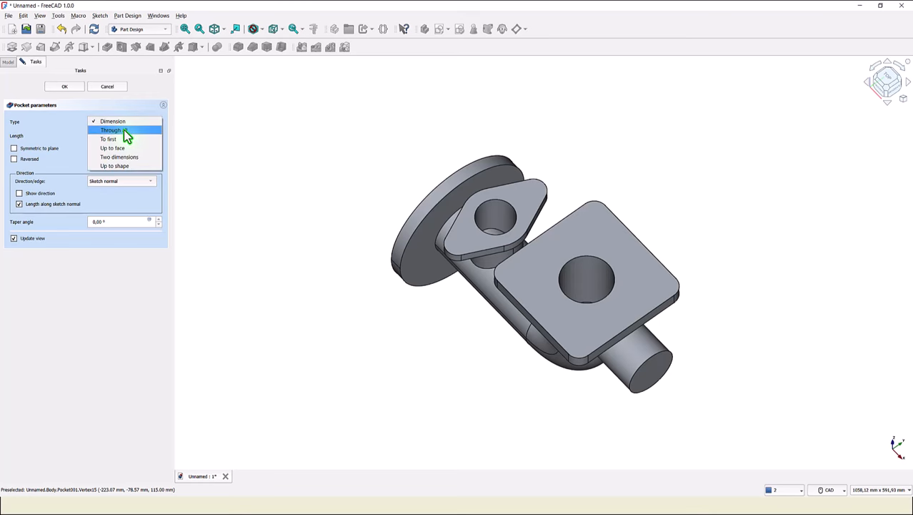
left_click(166, 155)
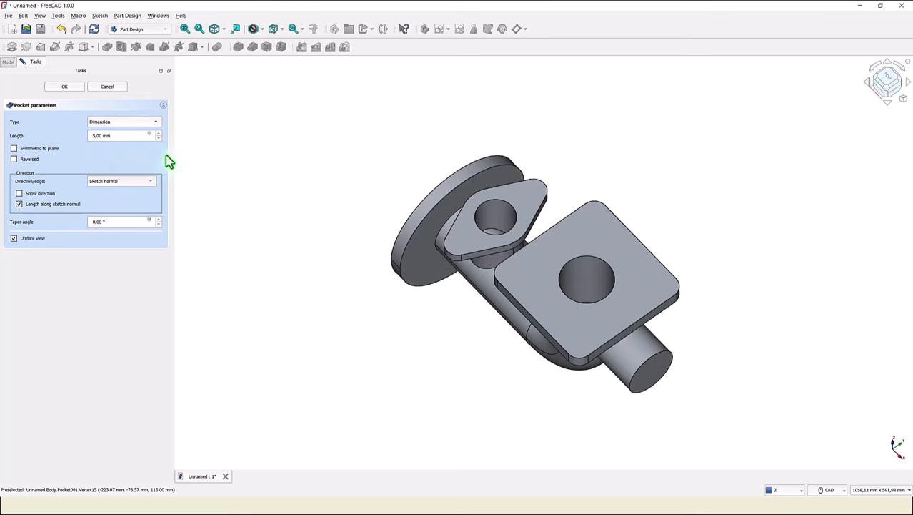
left_click(14, 159)
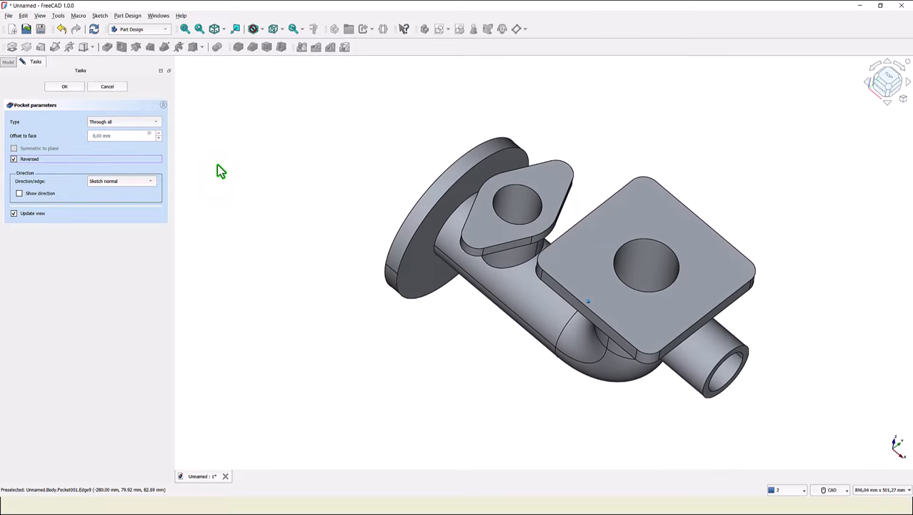
left_click(66, 87)
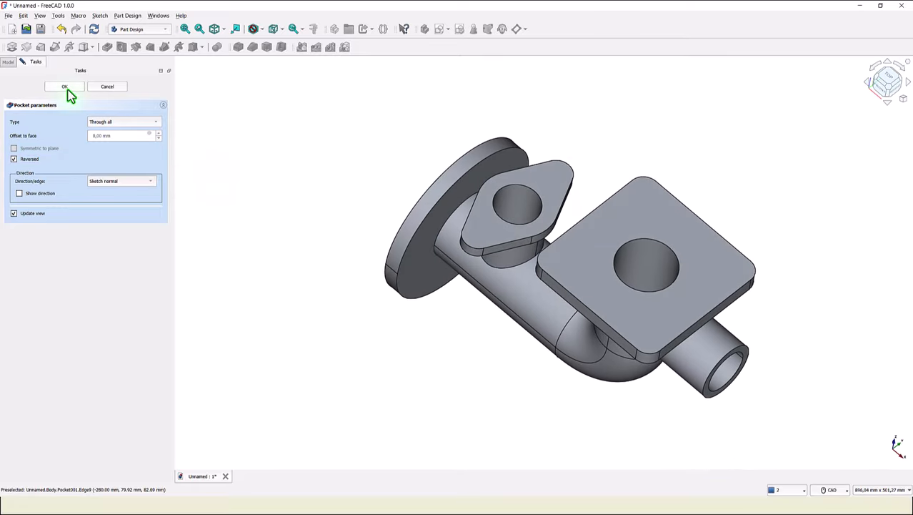
- Check the reference drawing for the flange bolt-hole circle and hole sizes
left_click(216, 32)
left_click(216, 32)
left_click(215, 30)
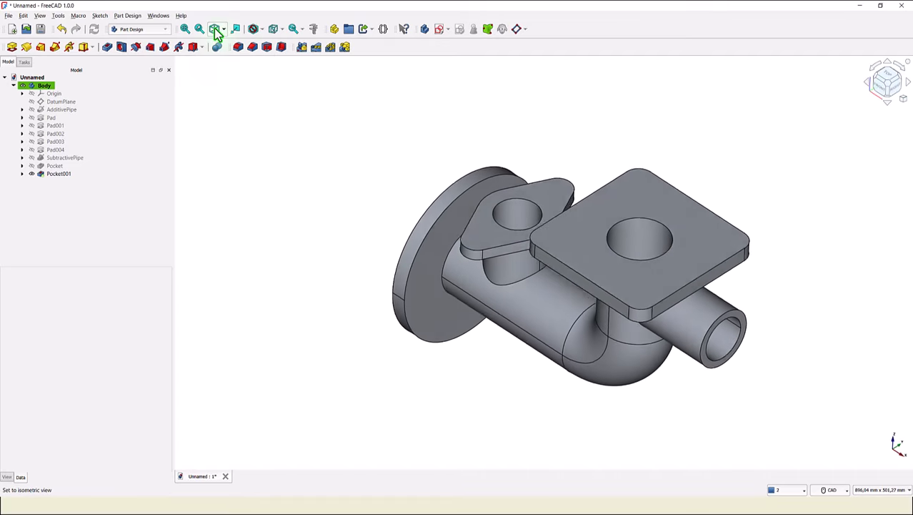
left_click(185, 30)
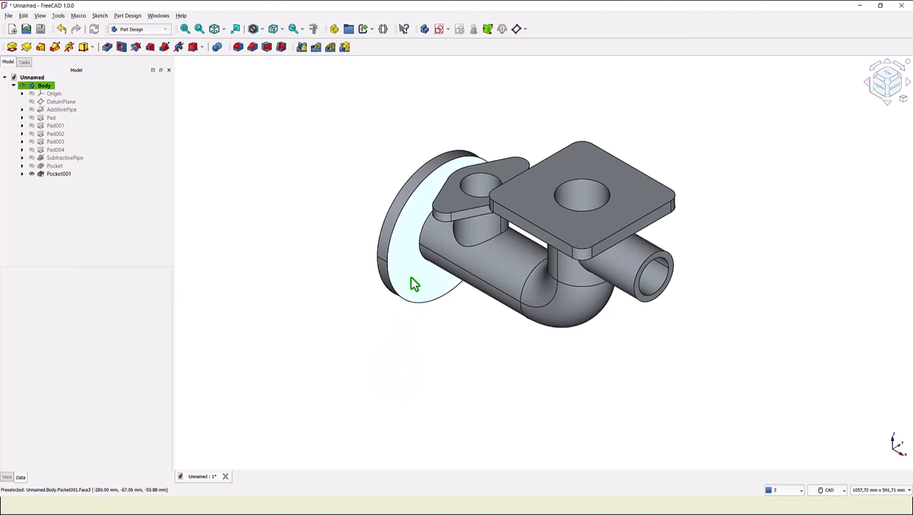
left_click(413, 280)
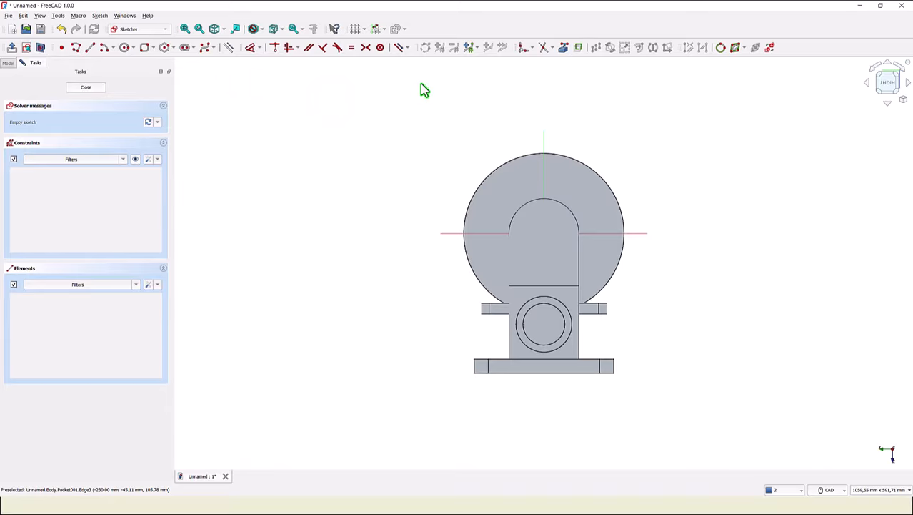
- Link the flange's bore edge as external geometry in the new sketch and toggle the section view
left_click(564, 48)
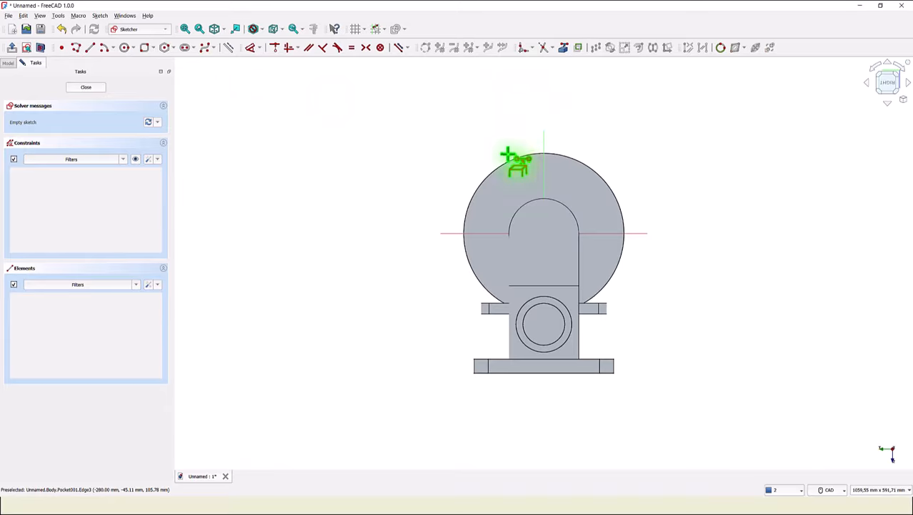
left_click(552, 199)
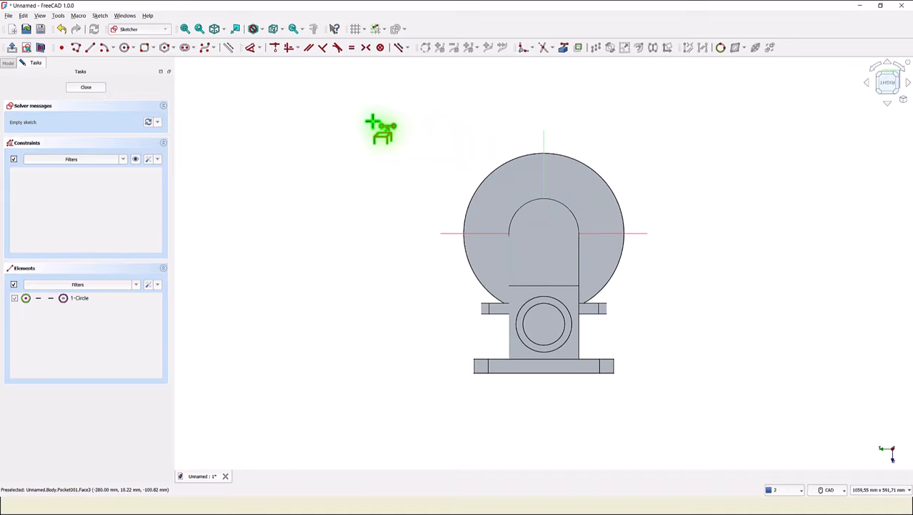
key("F7")
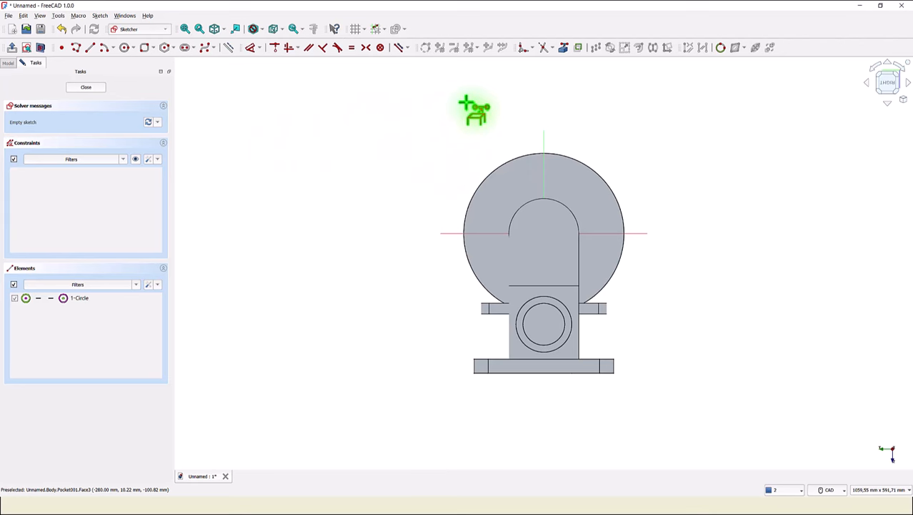
left_click(40, 47)
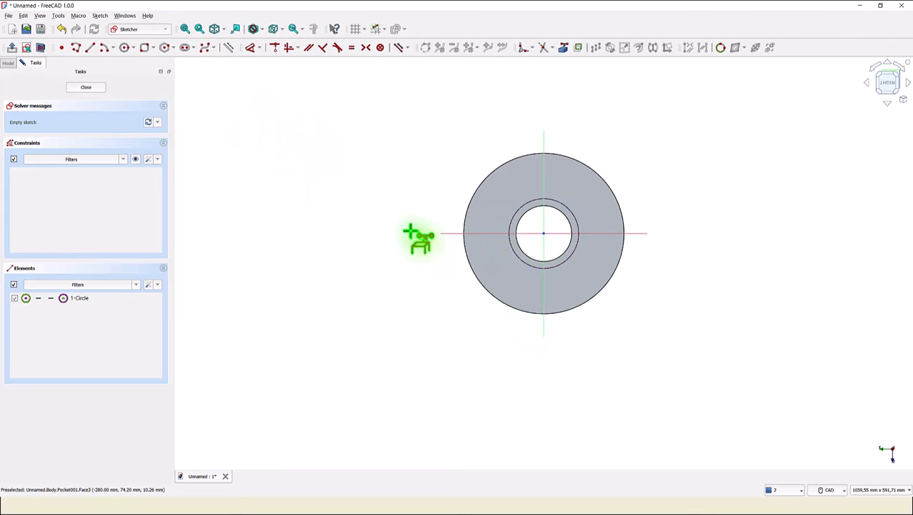
- Draw a small circle centred on the horizontal axis, set its centre 190/2 mm from the vertical axis, and close the sketch
left_click(91, 48)
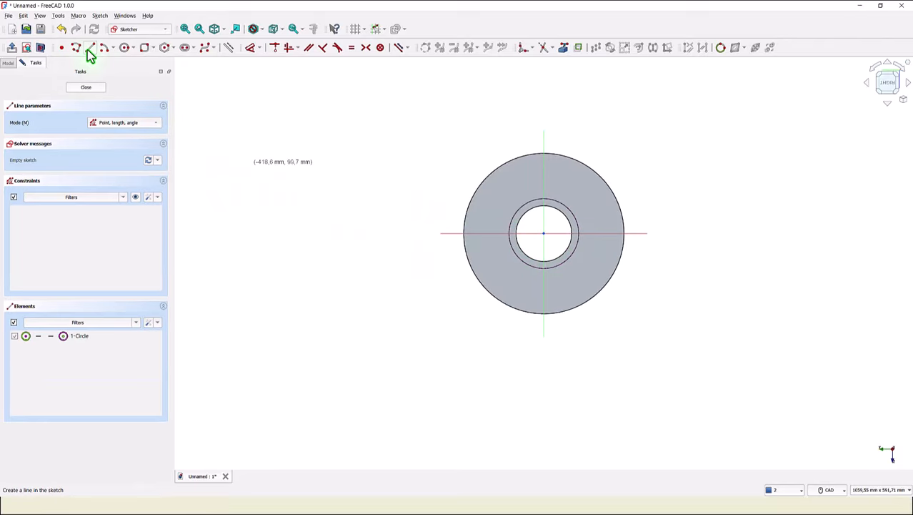
left_click(125, 49)
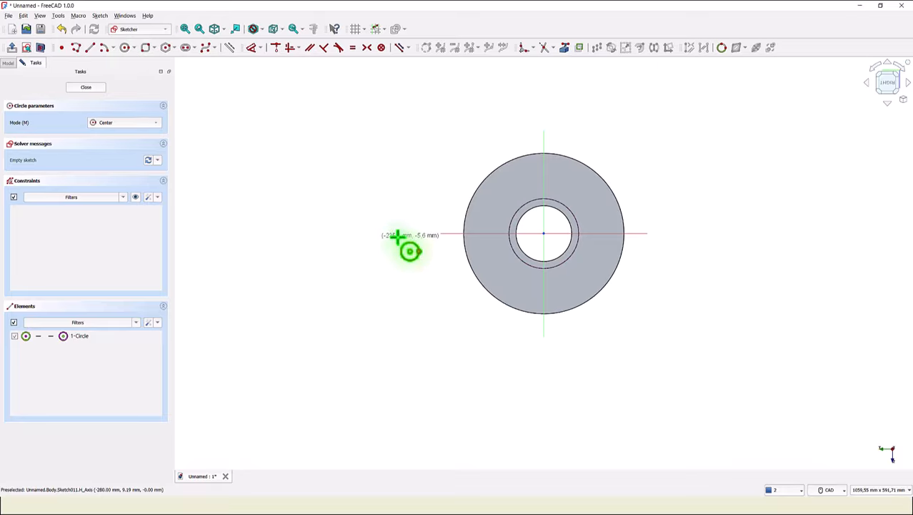
left_click(484, 233)
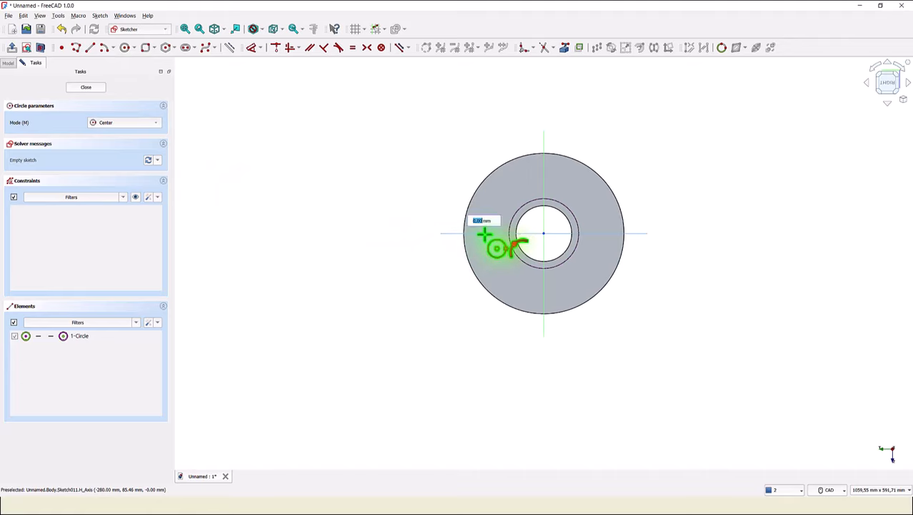
left_click(491, 241)
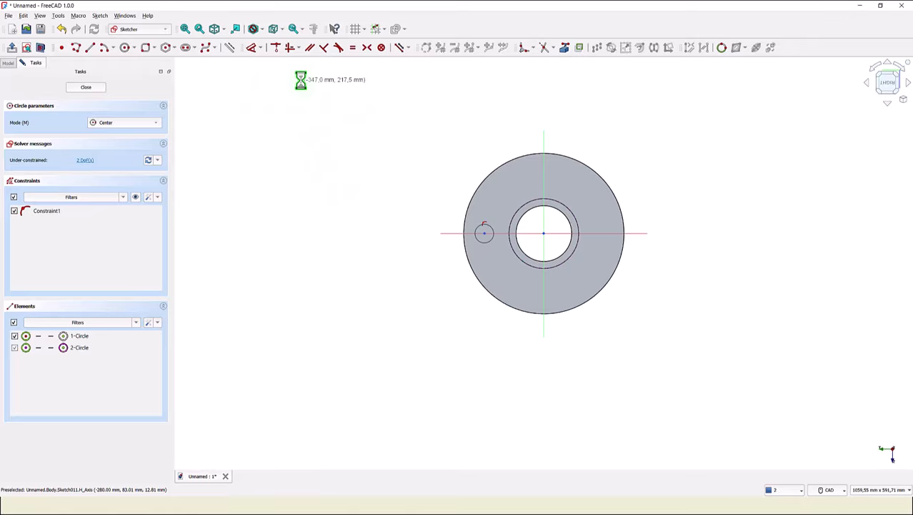
left_click(254, 51)
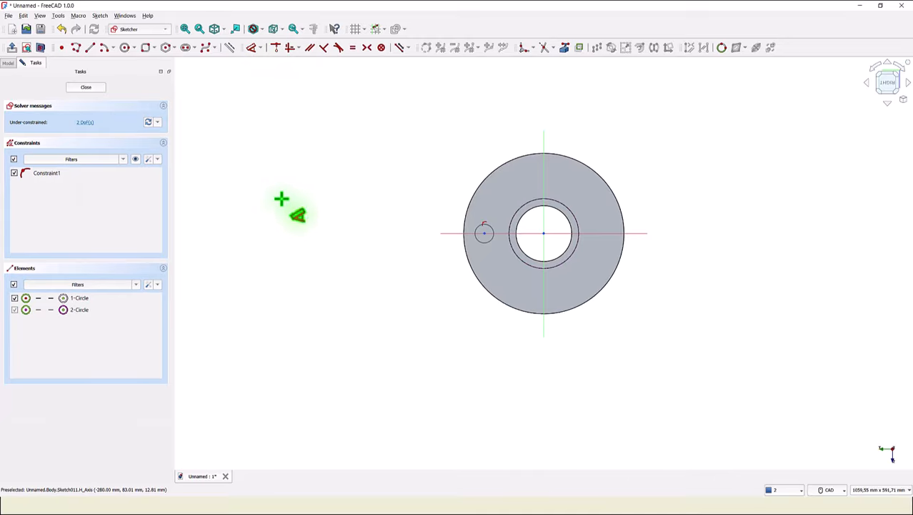
left_click(485, 233)
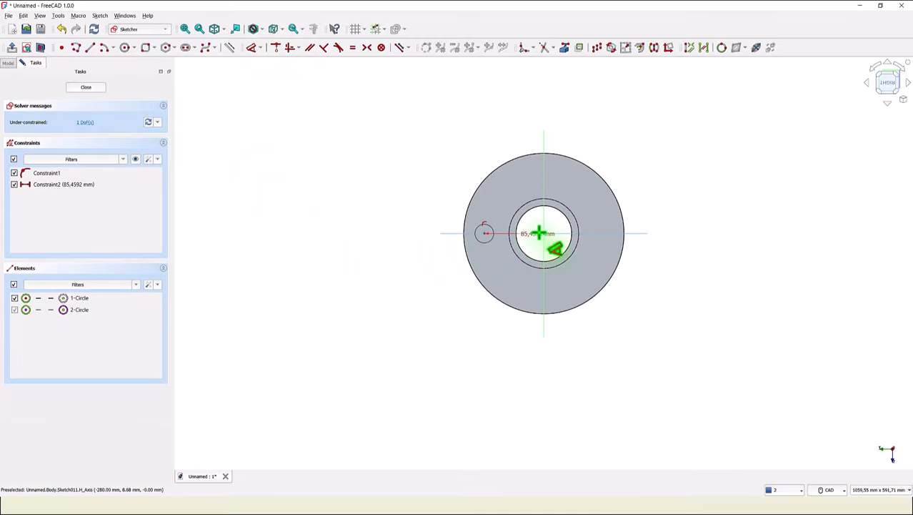
left_click(509, 116)
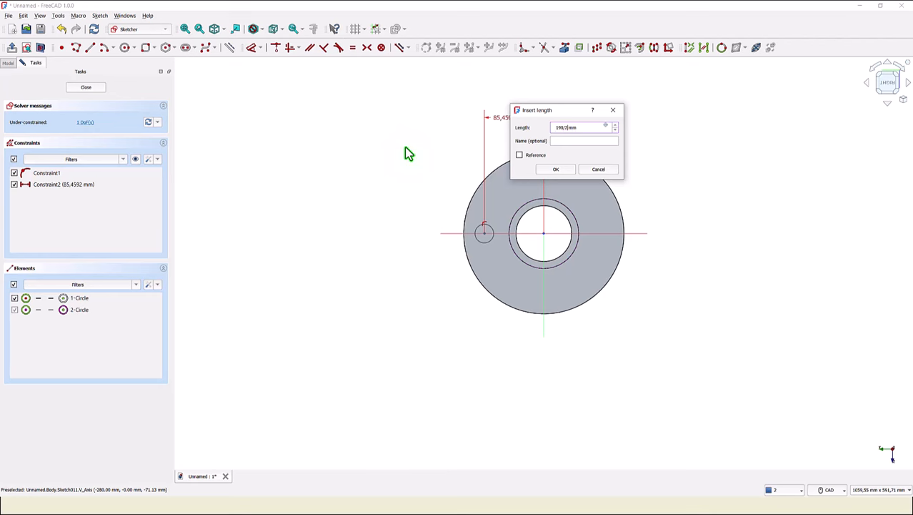
key("Return")
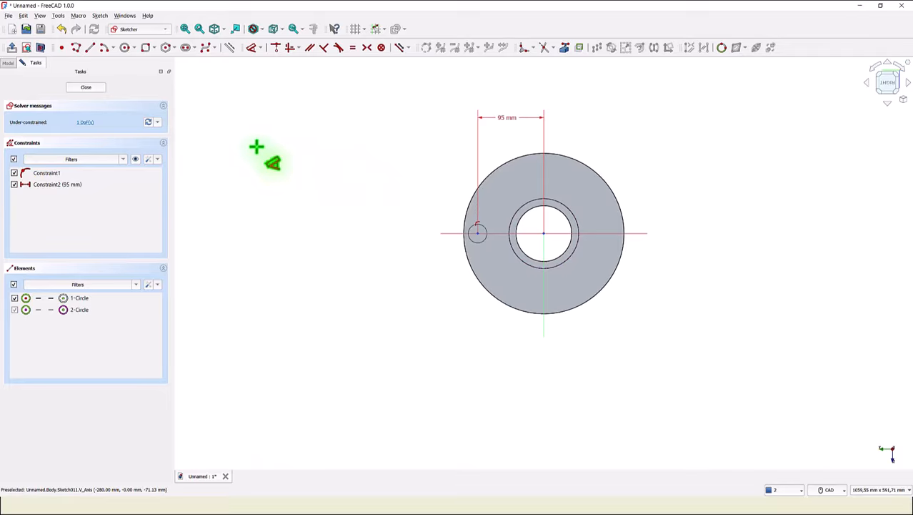
left_click(143, 186)
left_click(91, 90)
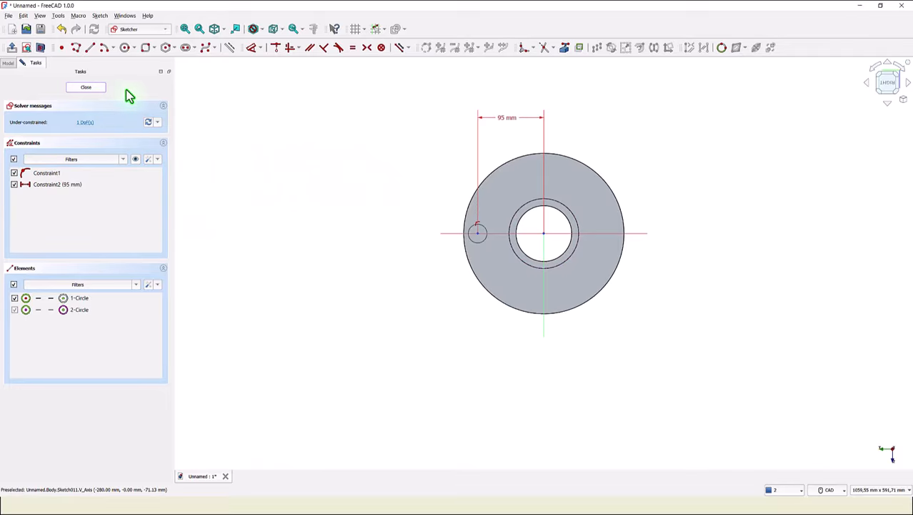
- Create a Hole from the sketch with 20 mm diameter and Through all depth
left_click(121, 47)
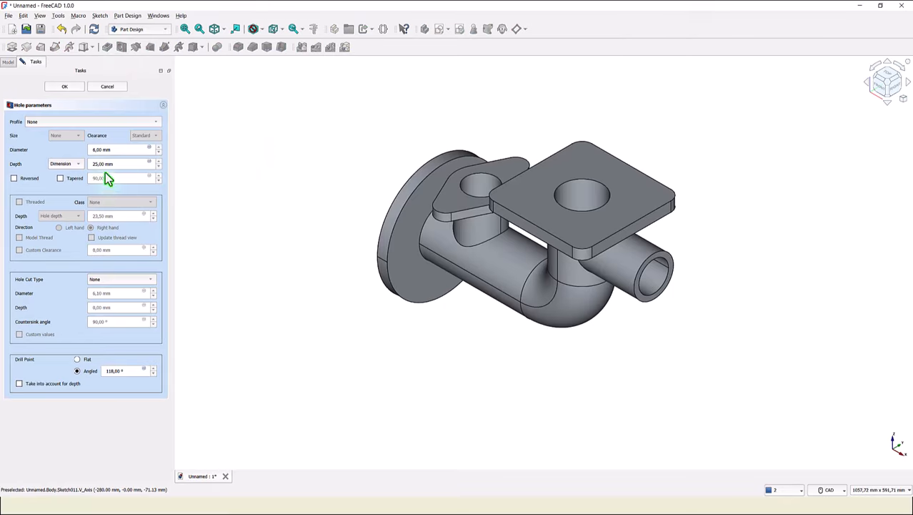
left_click_drag(112, 151, 44, 158)
left_click(79, 165)
left_click(75, 177)
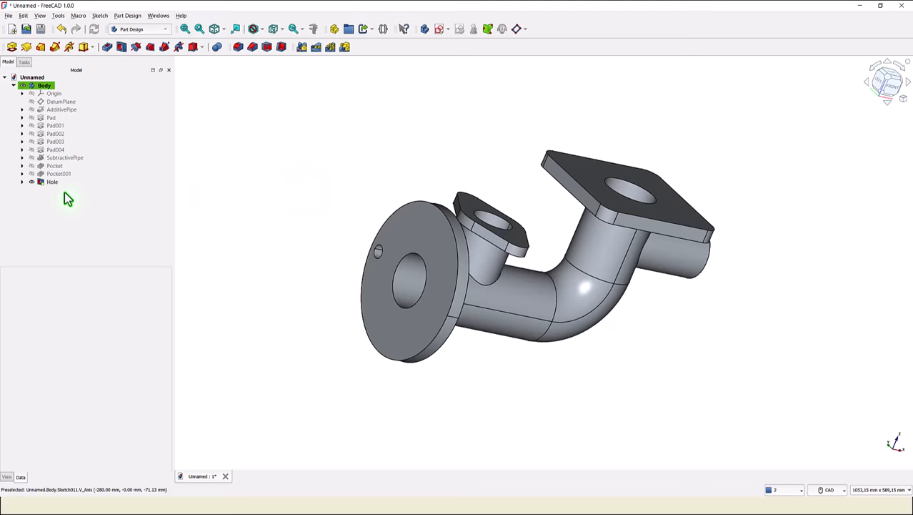
- Polar-pattern the hole around the Base X axis with 4 occurrences
left_click(40, 183)
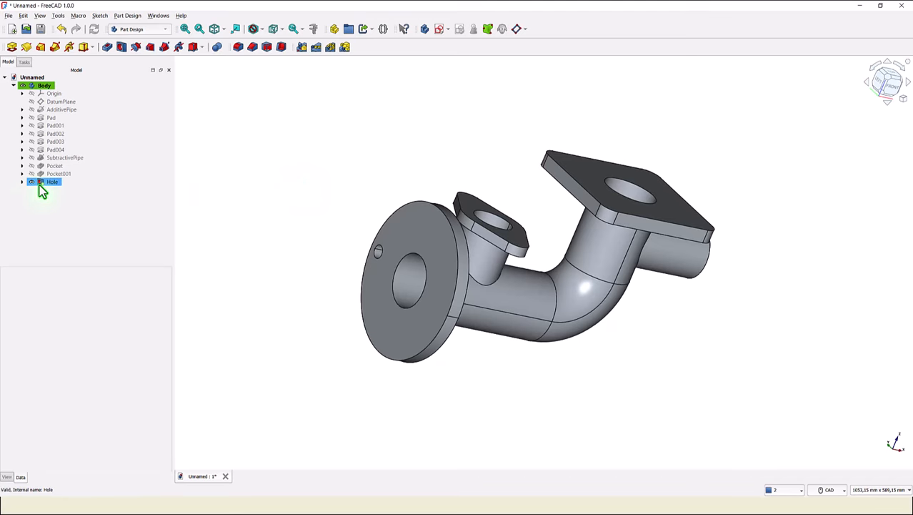
left_click(41, 185)
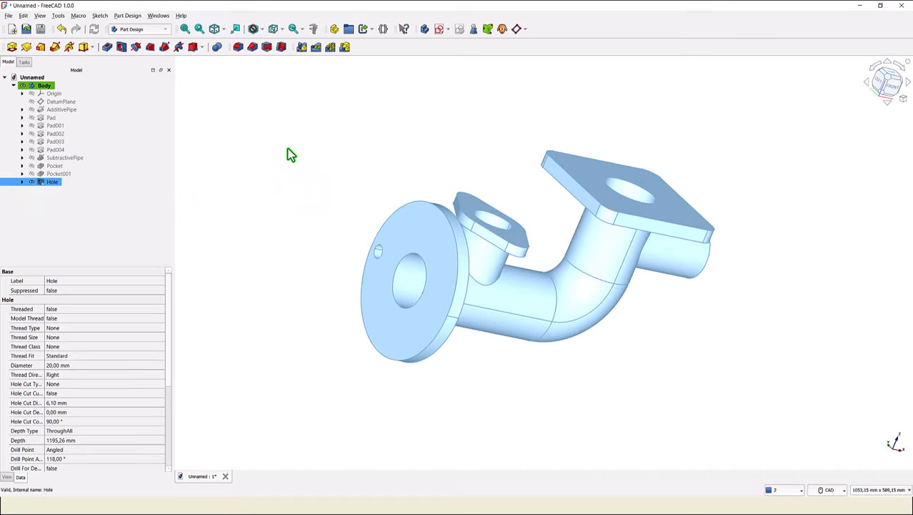
left_click(330, 48)
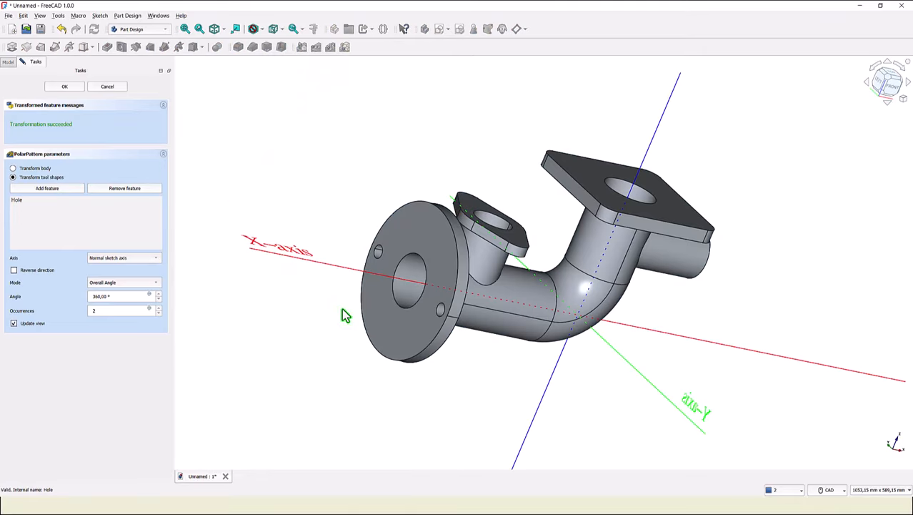
left_click(336, 266)
double_click(115, 310)
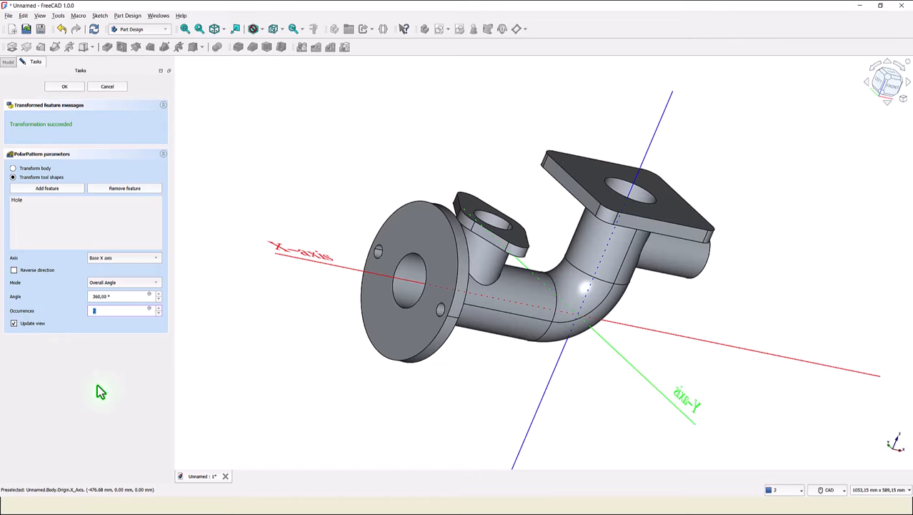
type("4")
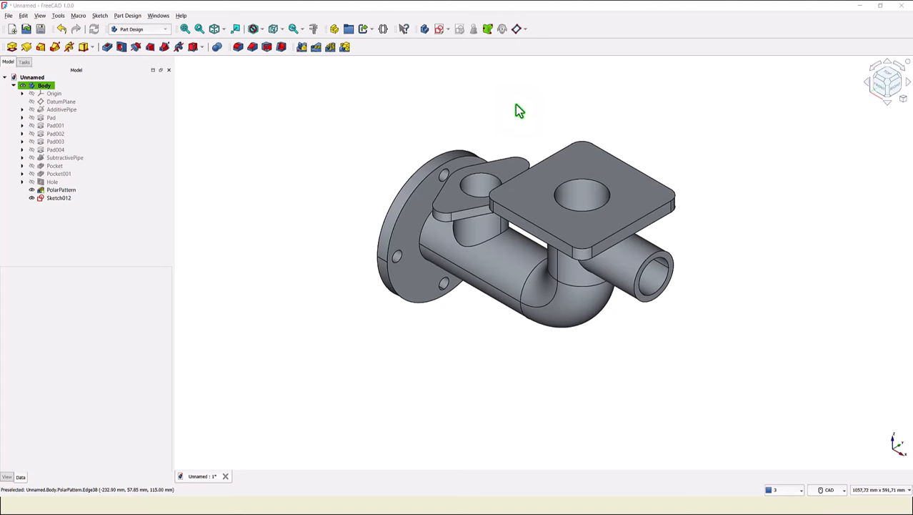
- Create 20 mm holes in the oval branch pad from its bolt-hole sketch
left_click(506, 173)
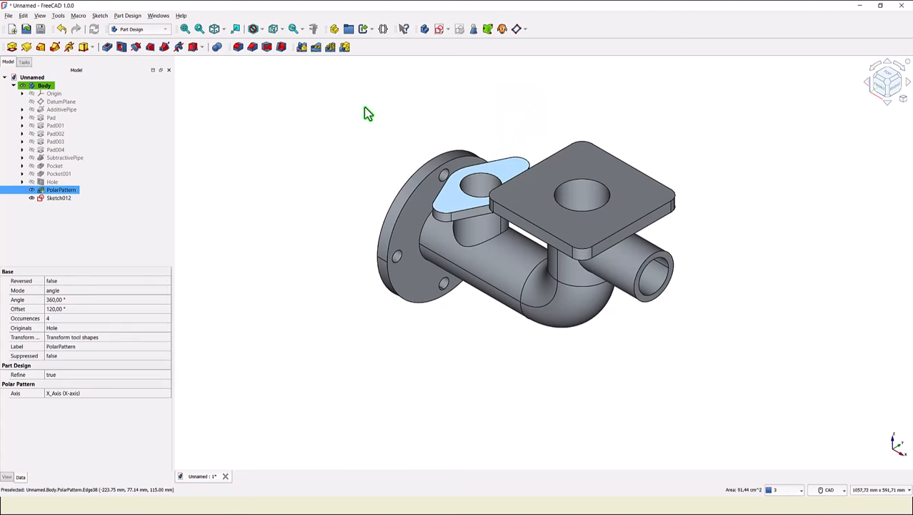
left_click(122, 48)
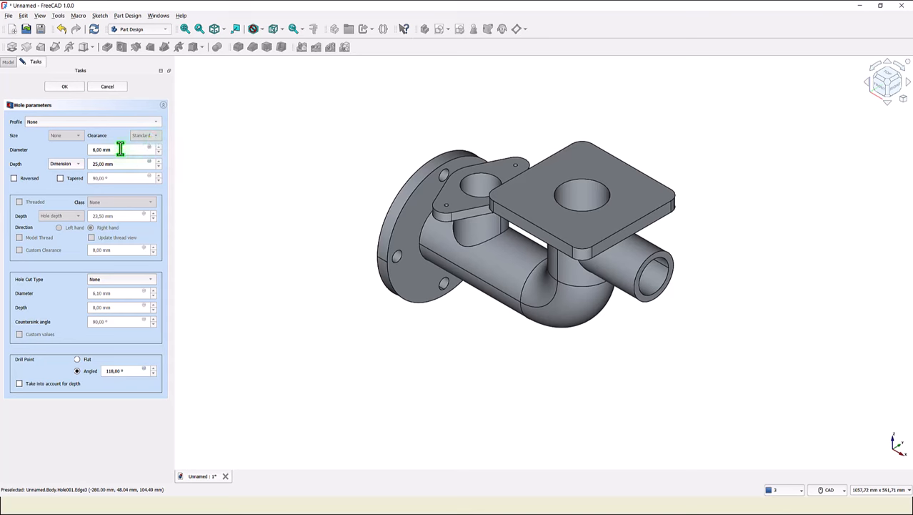
left_click_drag(120, 149, 37, 152)
key("Return")
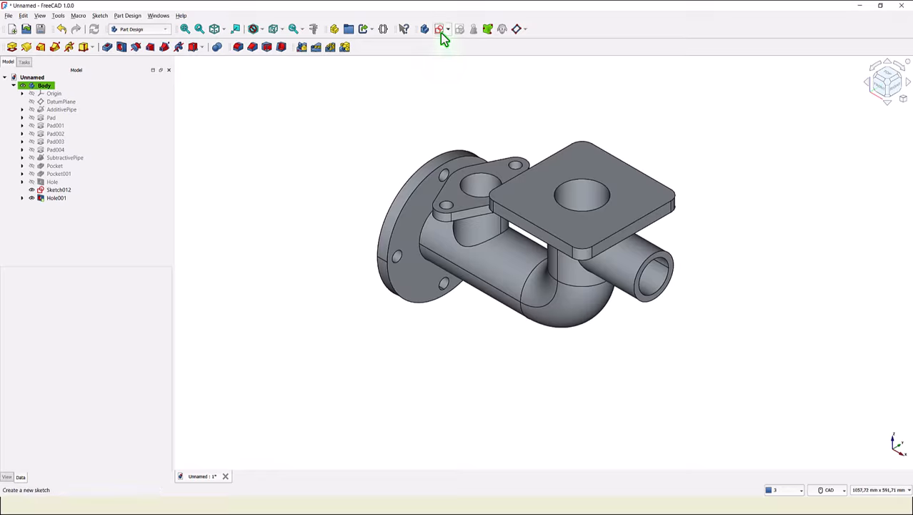
- Create 20 mm holes in the square top pad from its bolt-hole sketch
left_click(576, 157)
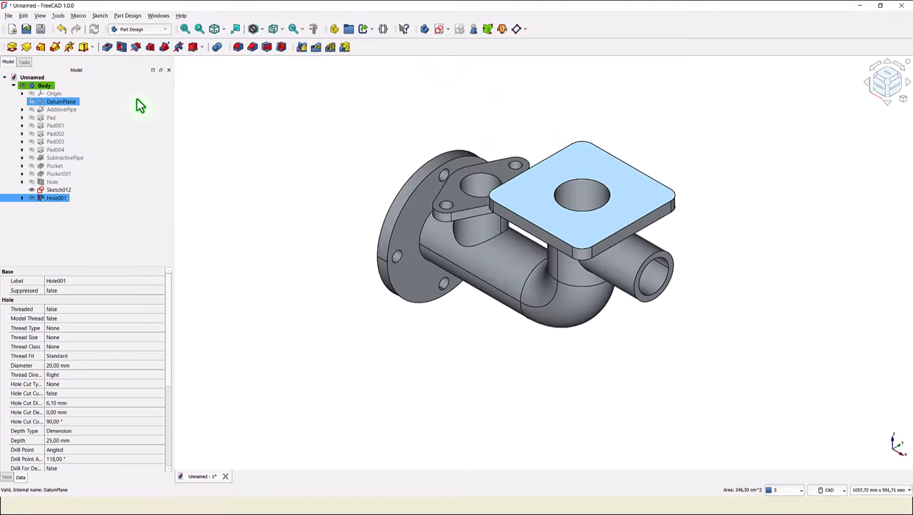
left_click(121, 49)
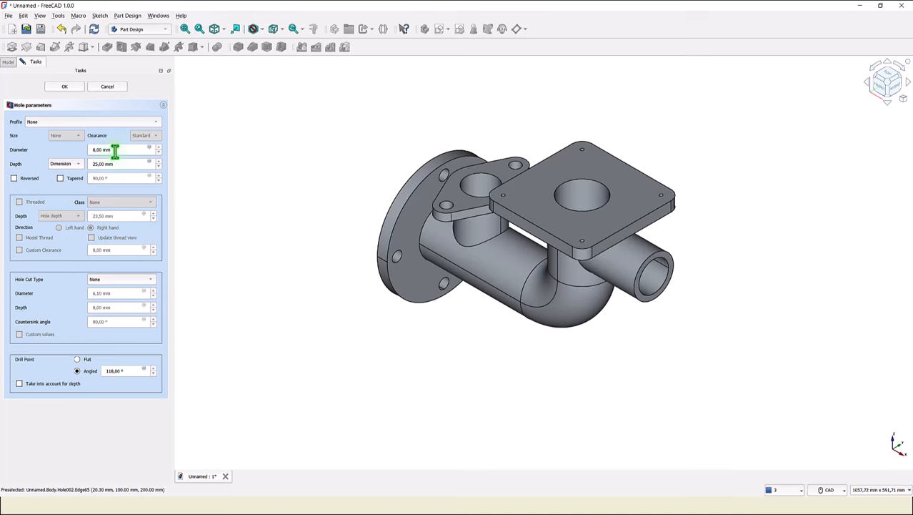
left_click_drag(114, 151, 36, 155)
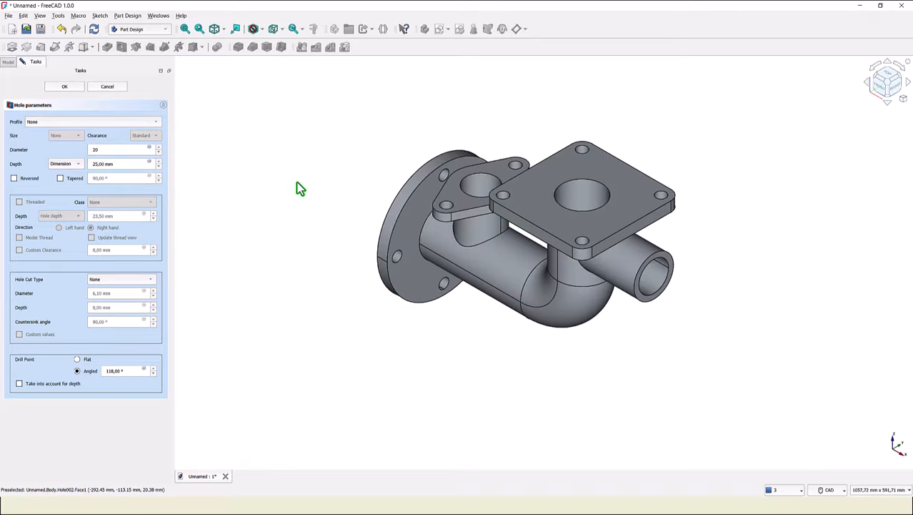
left_click(65, 87)
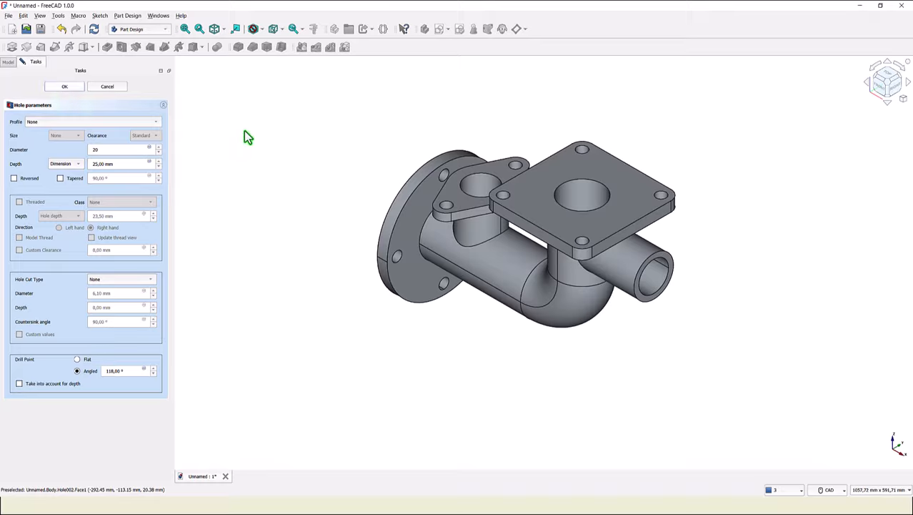